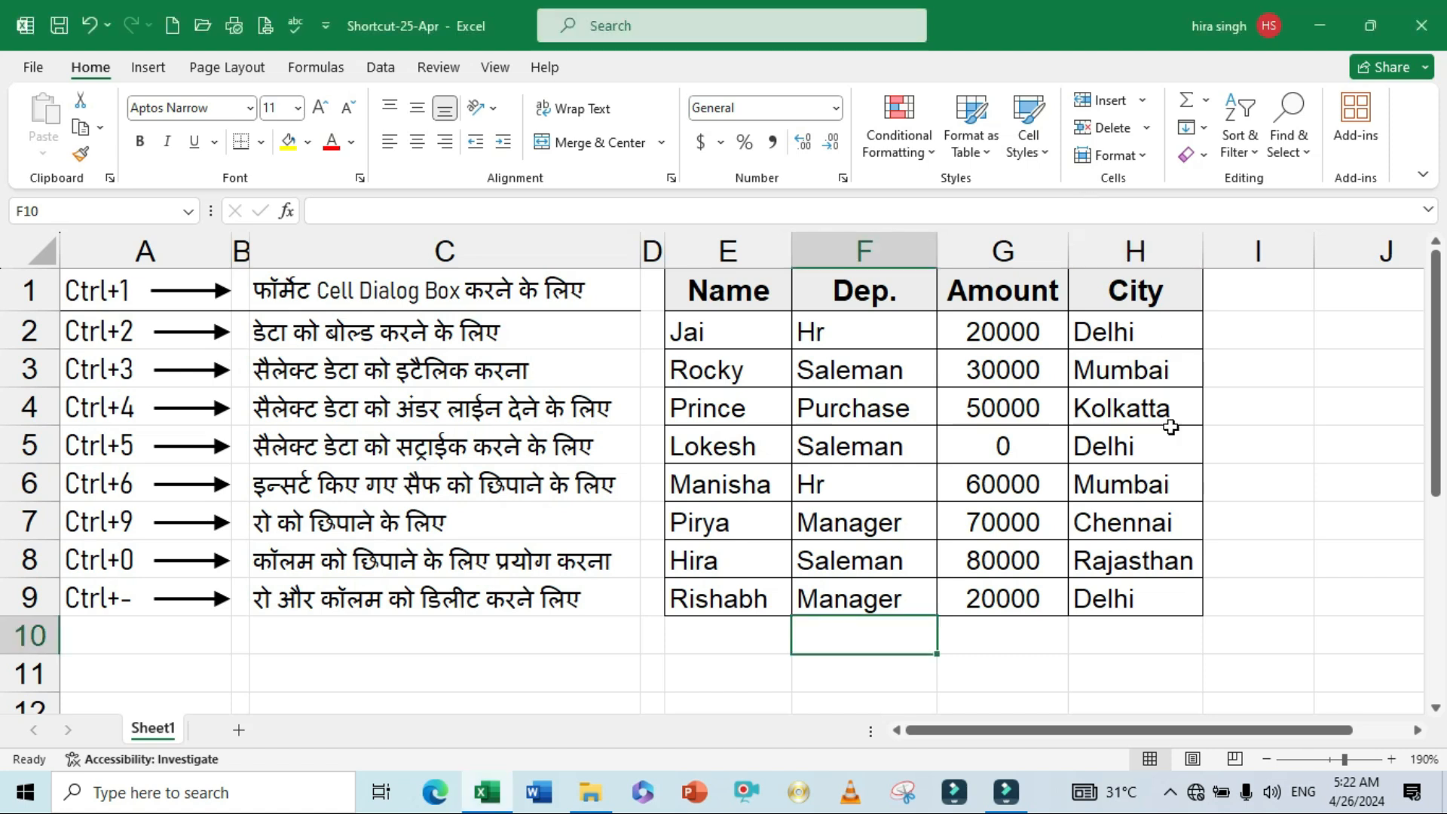
{"action": "left_click", "coordinate": [1242, 565]}
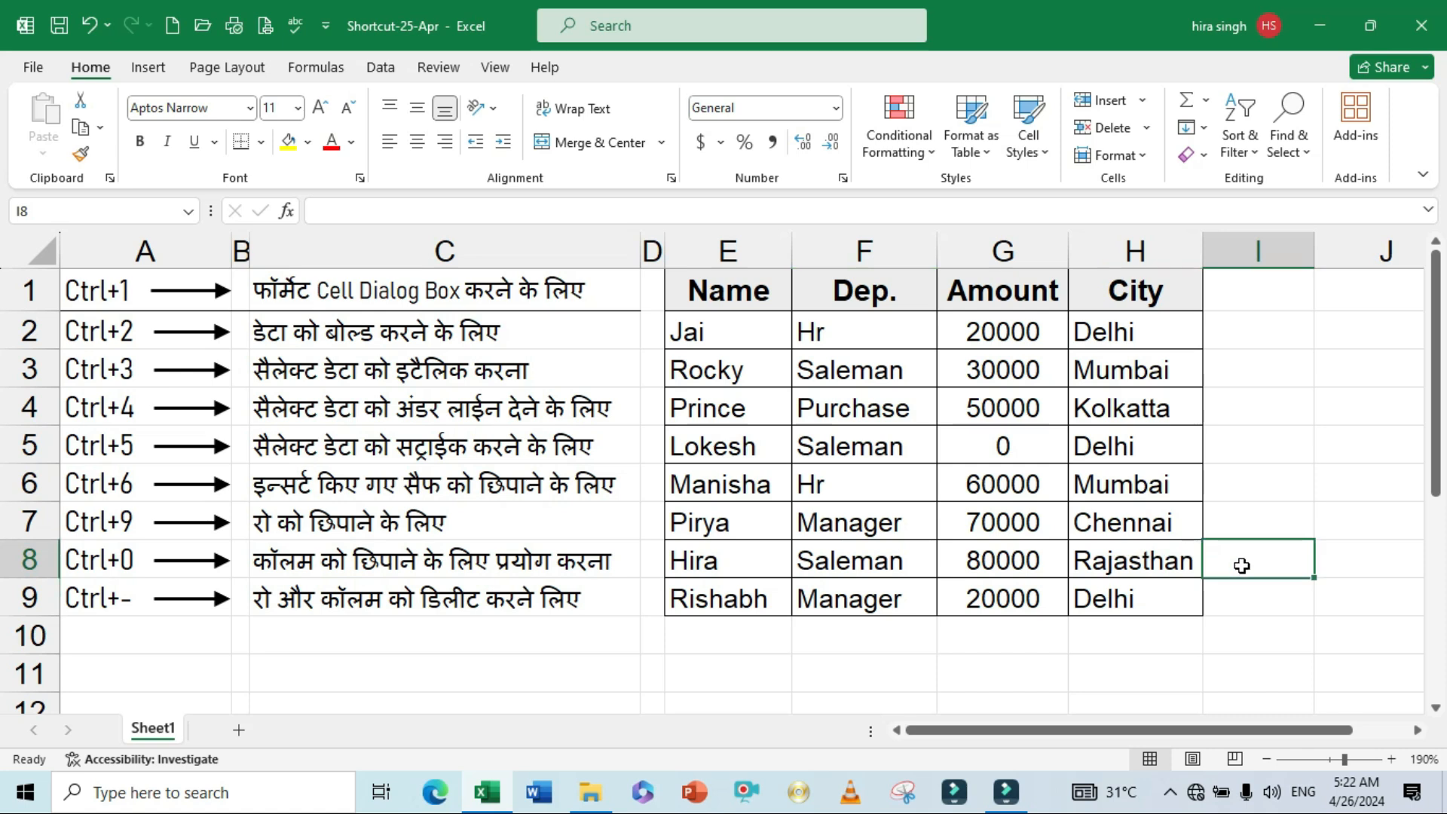
{"action": "left_click", "coordinate": [1241, 625]}
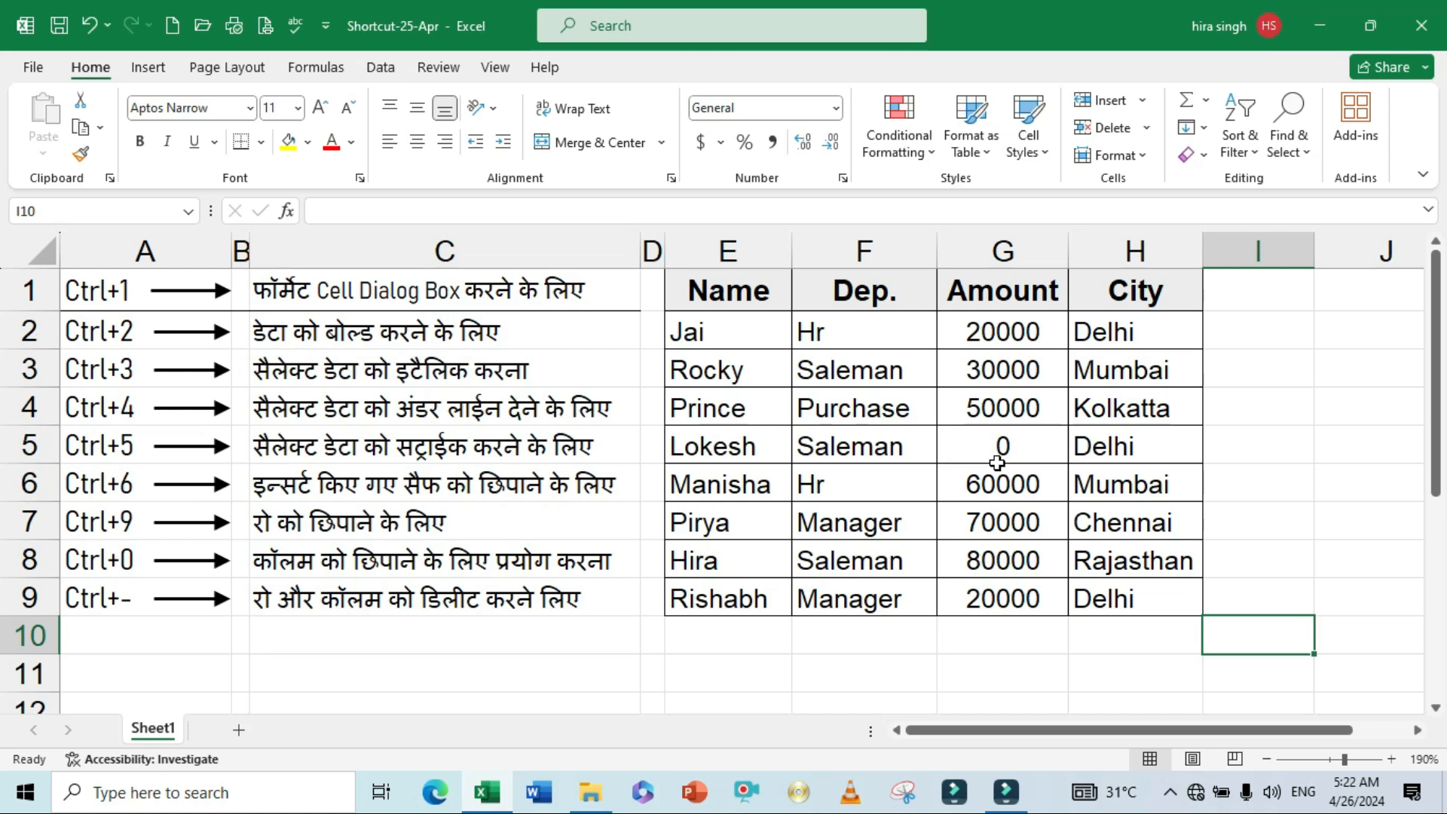
- Format the Amount values in G2:G9 as Number with 0 decimal places and the 1000 separator
{"action": "left_click", "coordinate": [982, 339]}
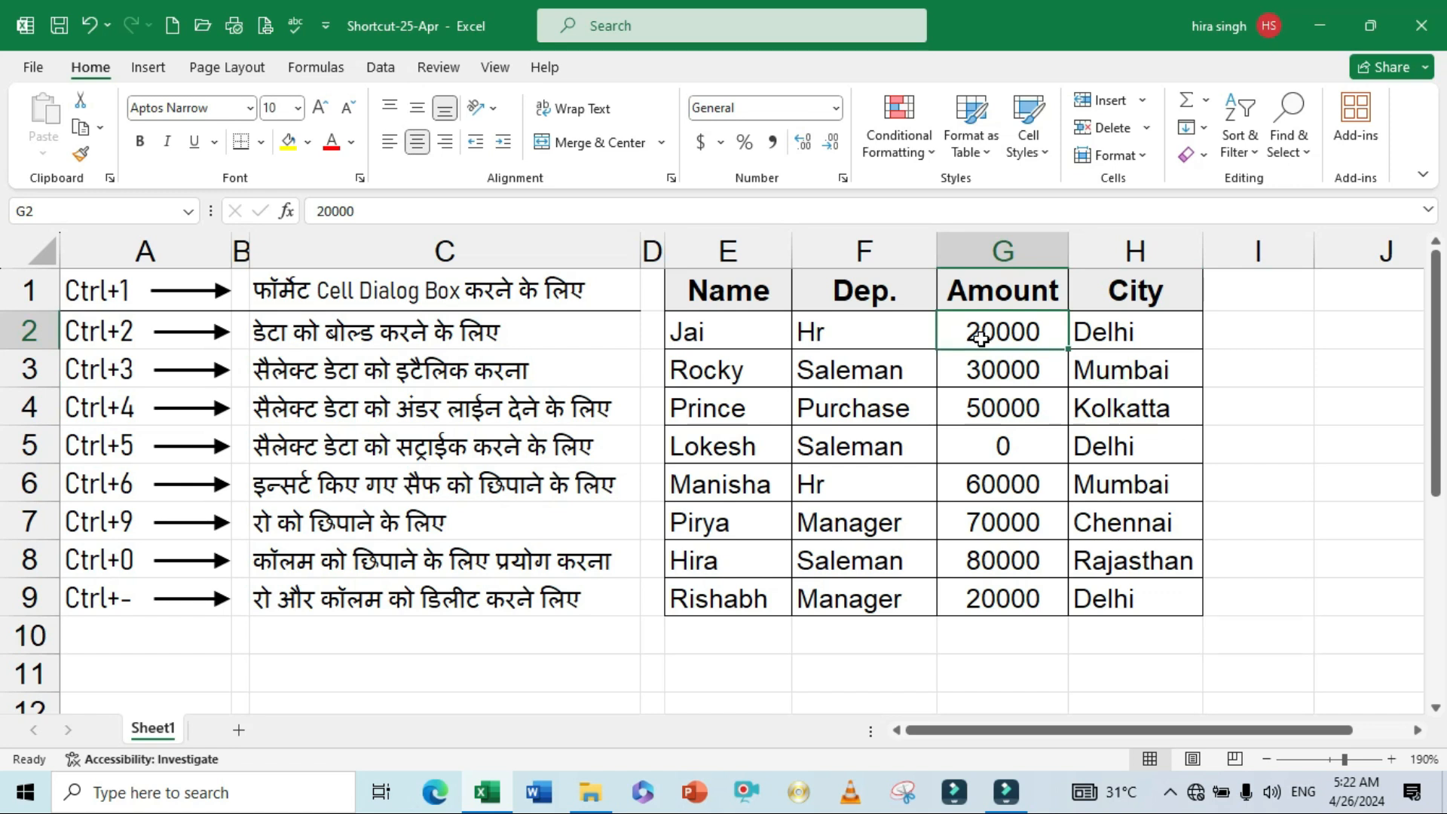
{"action": "key", "text": "ctrl+shift+Down"}
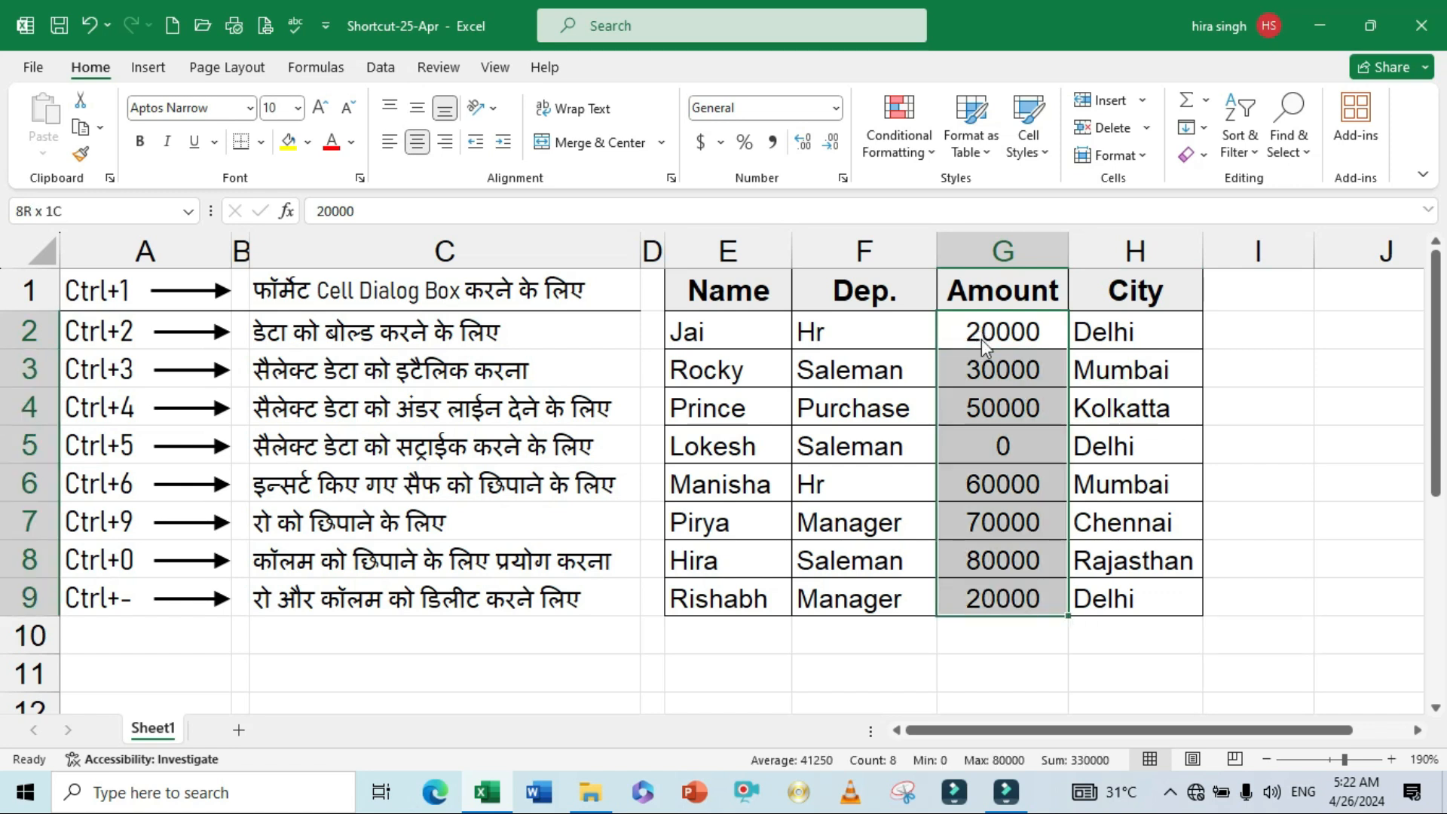
{"action": "key", "text": "ctrl+1"}
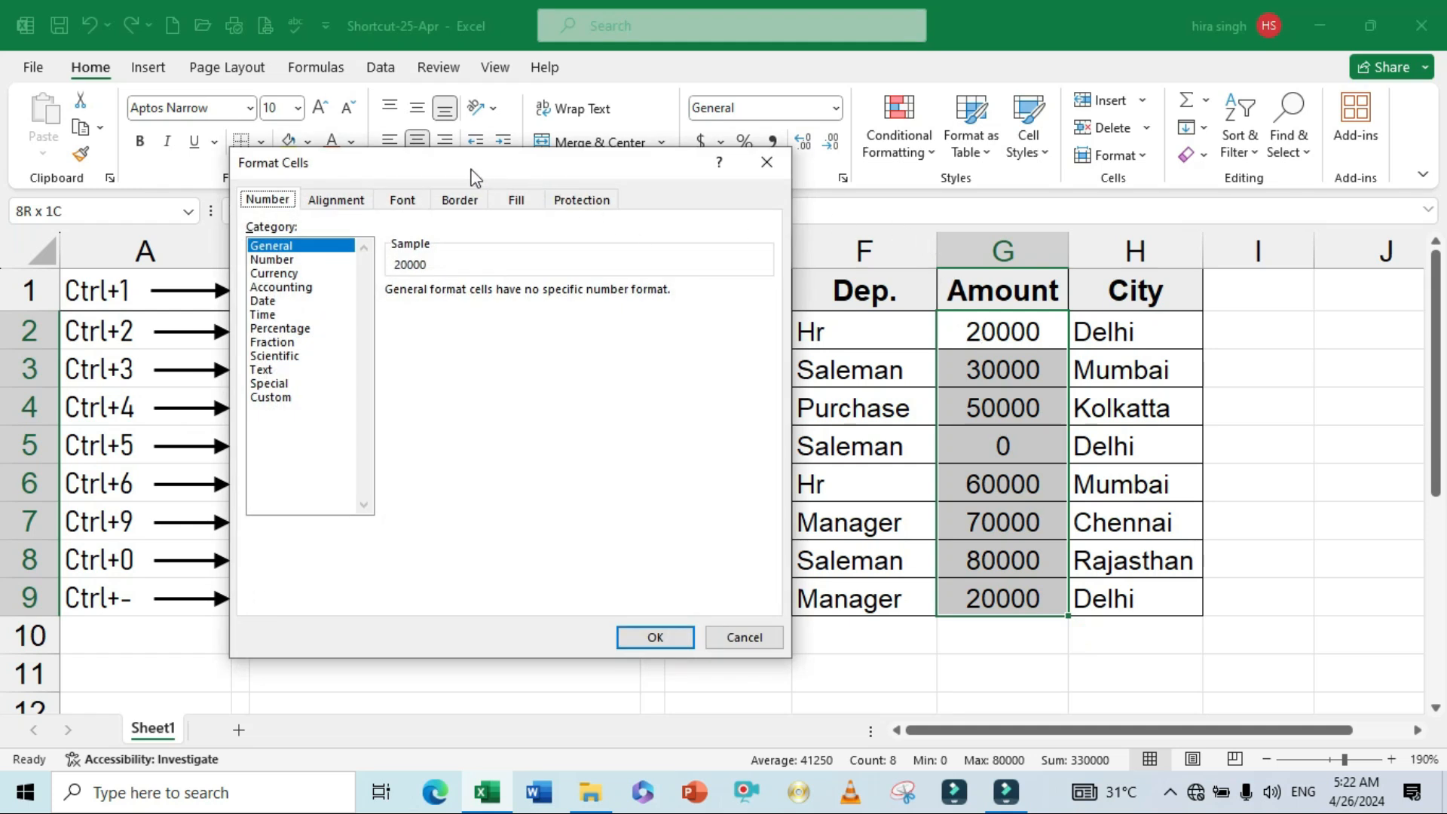
{"action": "left_click_drag", "start_coordinate": [470, 170], "coordinate": [532, 152]}
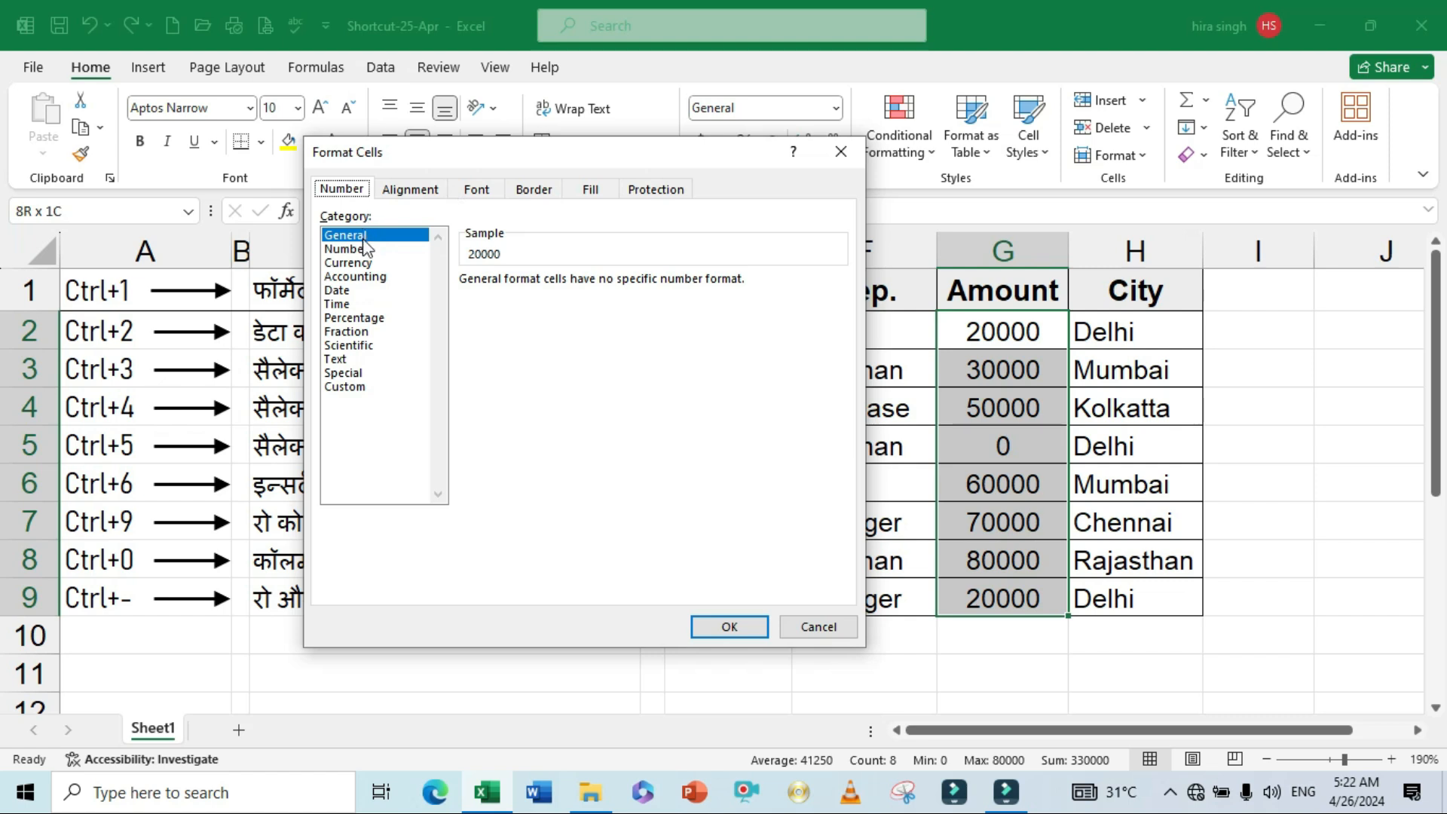
{"action": "left_click", "coordinate": [350, 251]}
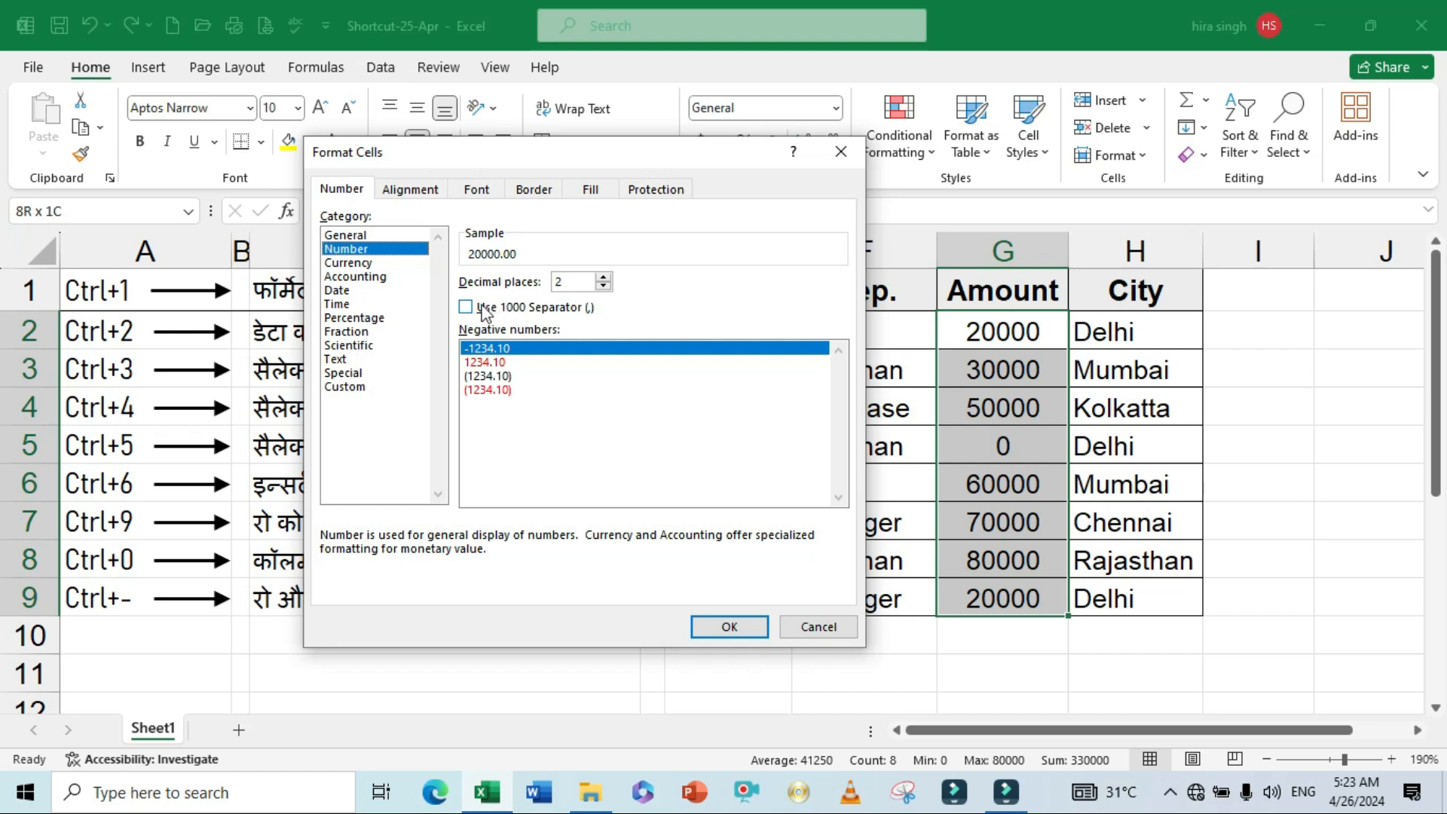
{"action": "left_click", "coordinate": [354, 236]}
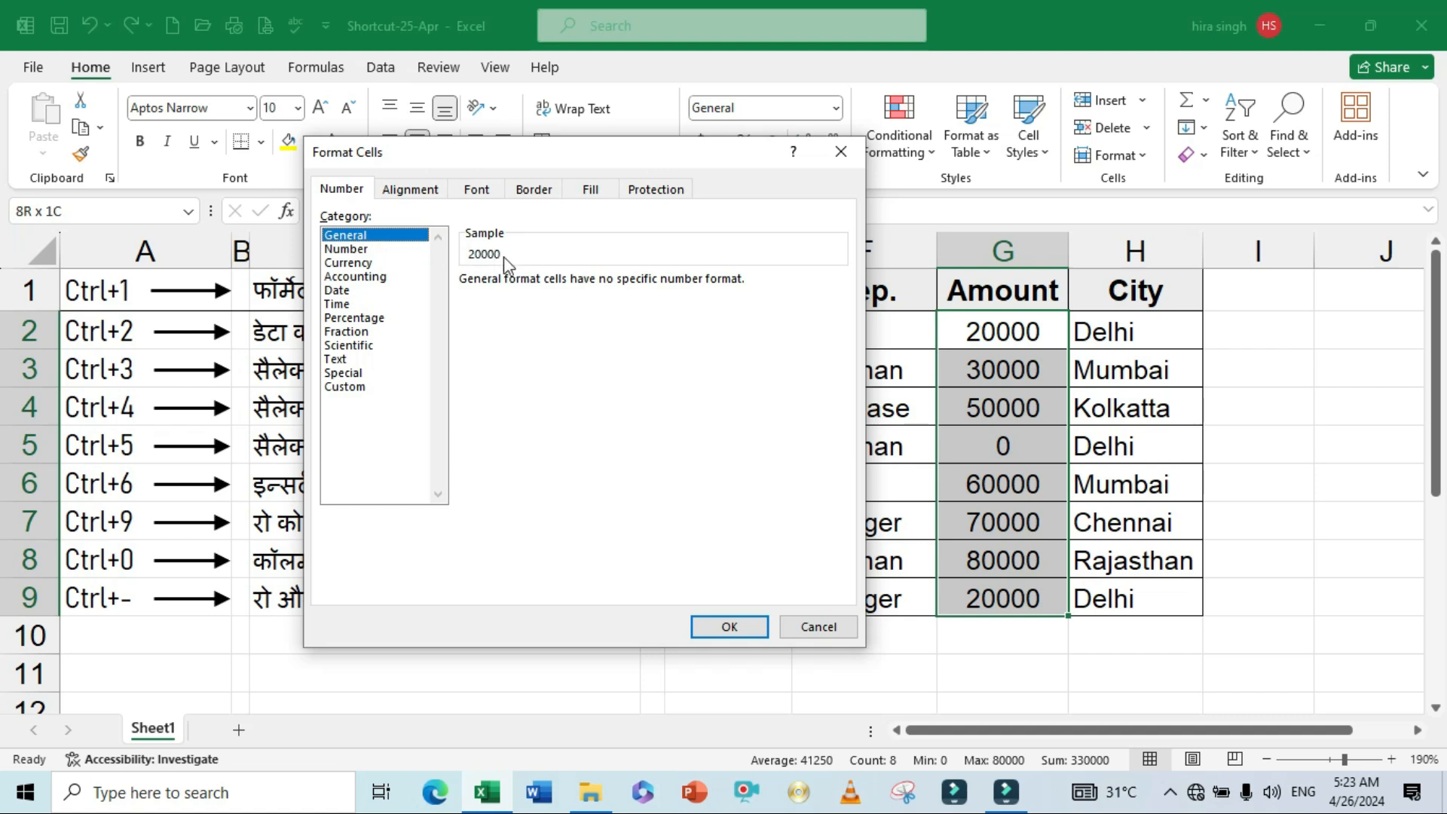
{"action": "left_click", "coordinate": [360, 251]}
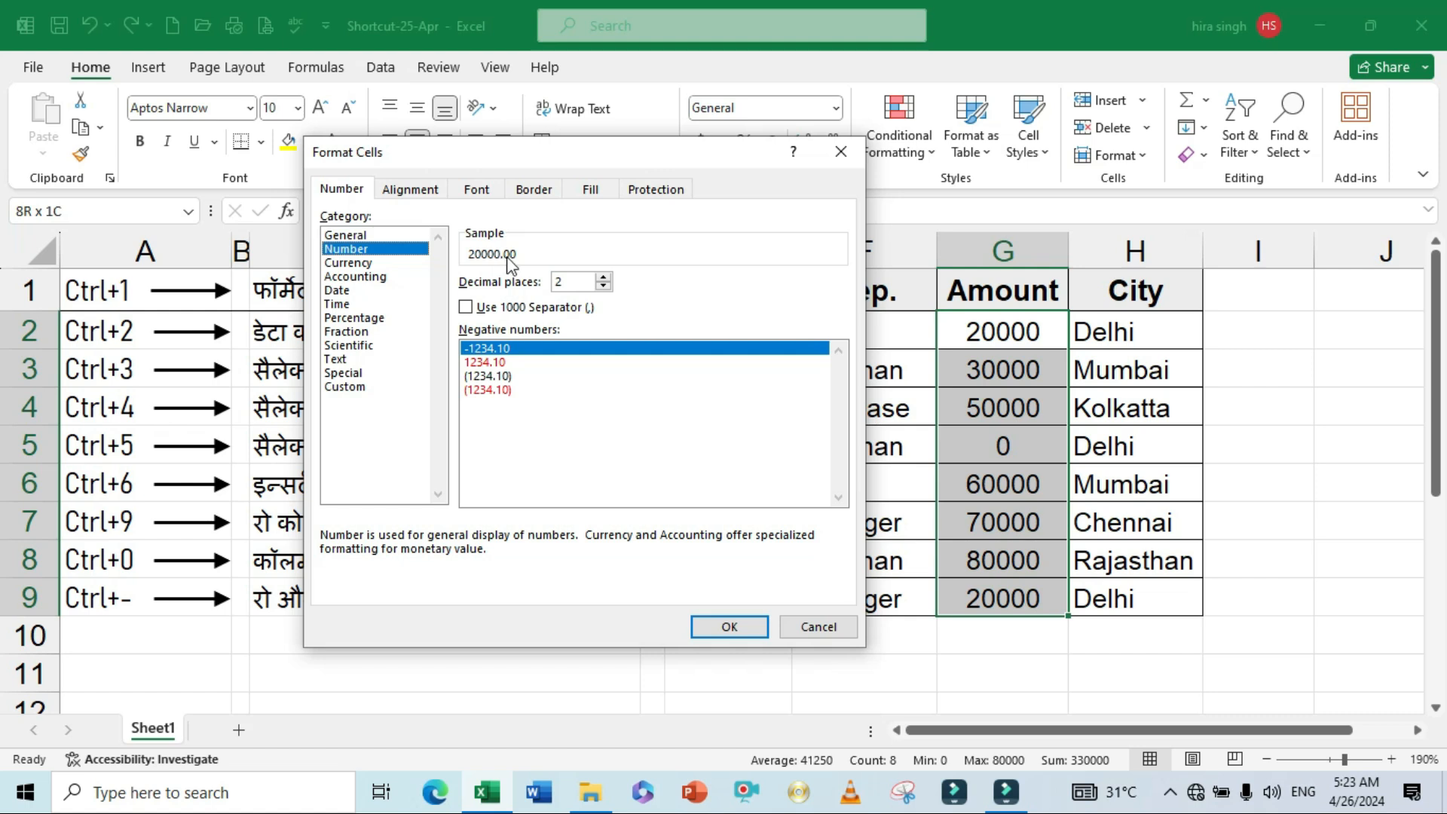
{"action": "left_click", "coordinate": [603, 286]}
{"action": "left_click", "coordinate": [603, 287]}
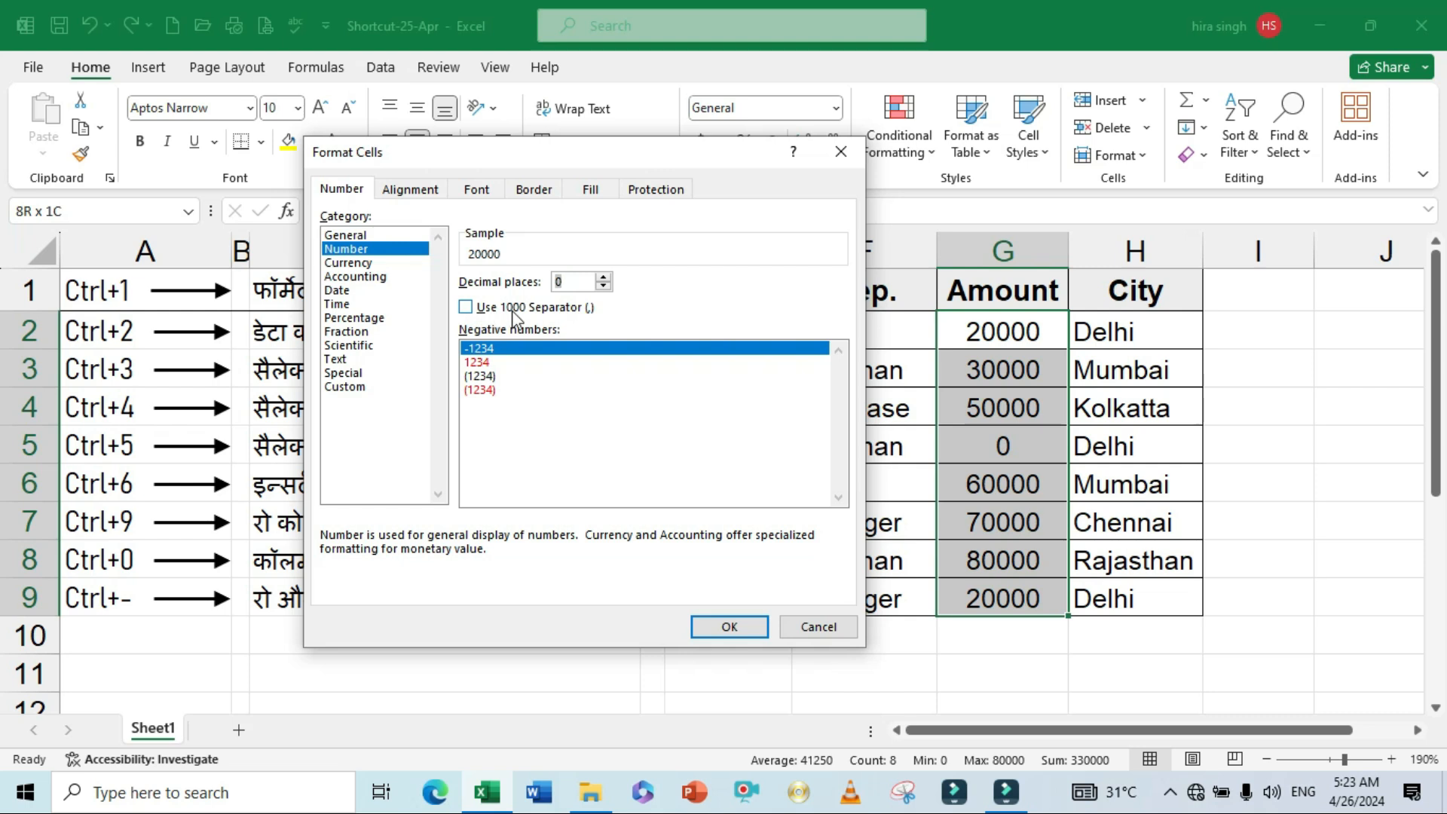
{"action": "left_click", "coordinate": [465, 308]}
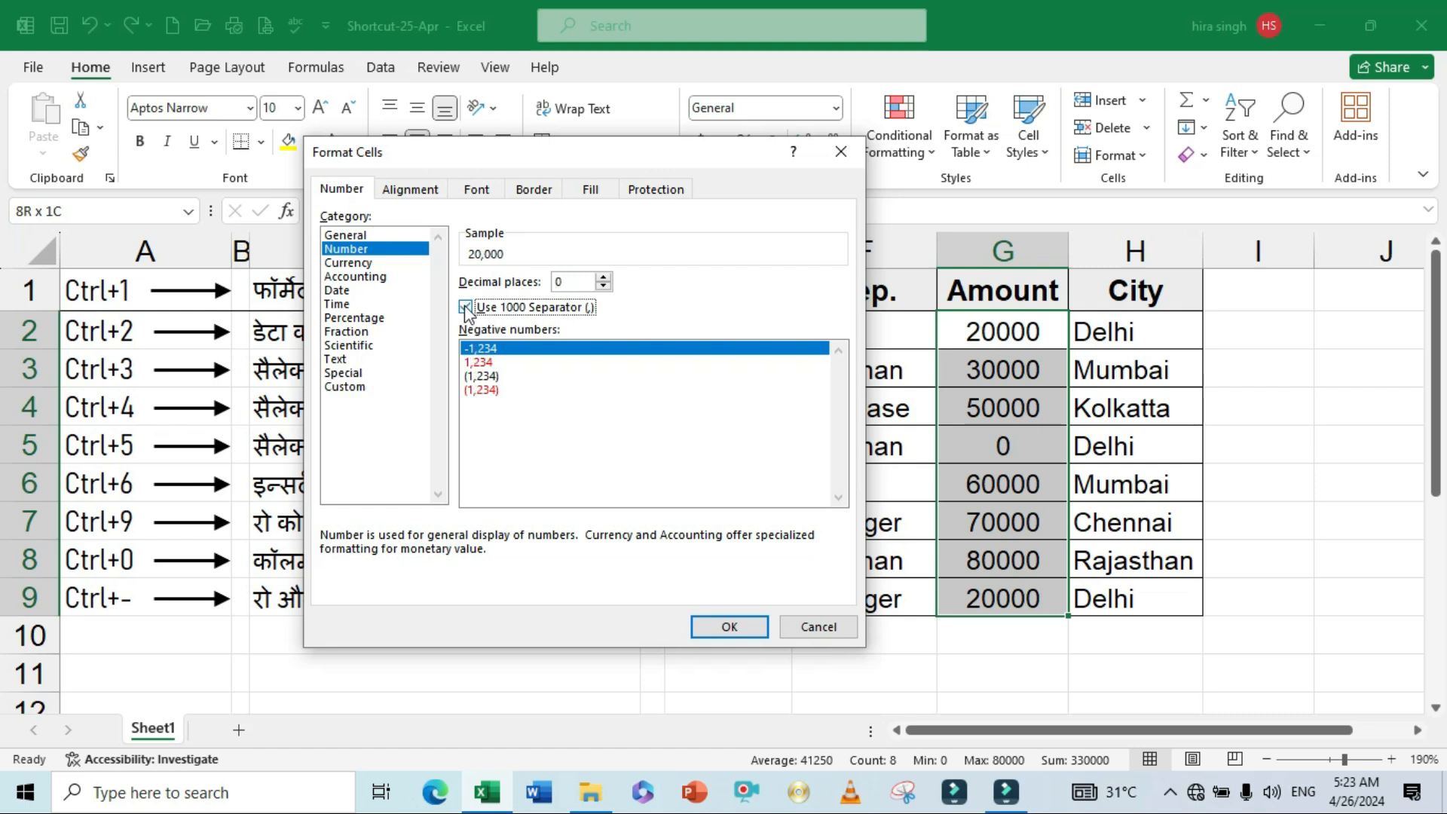
{"action": "left_click", "coordinate": [728, 629]}
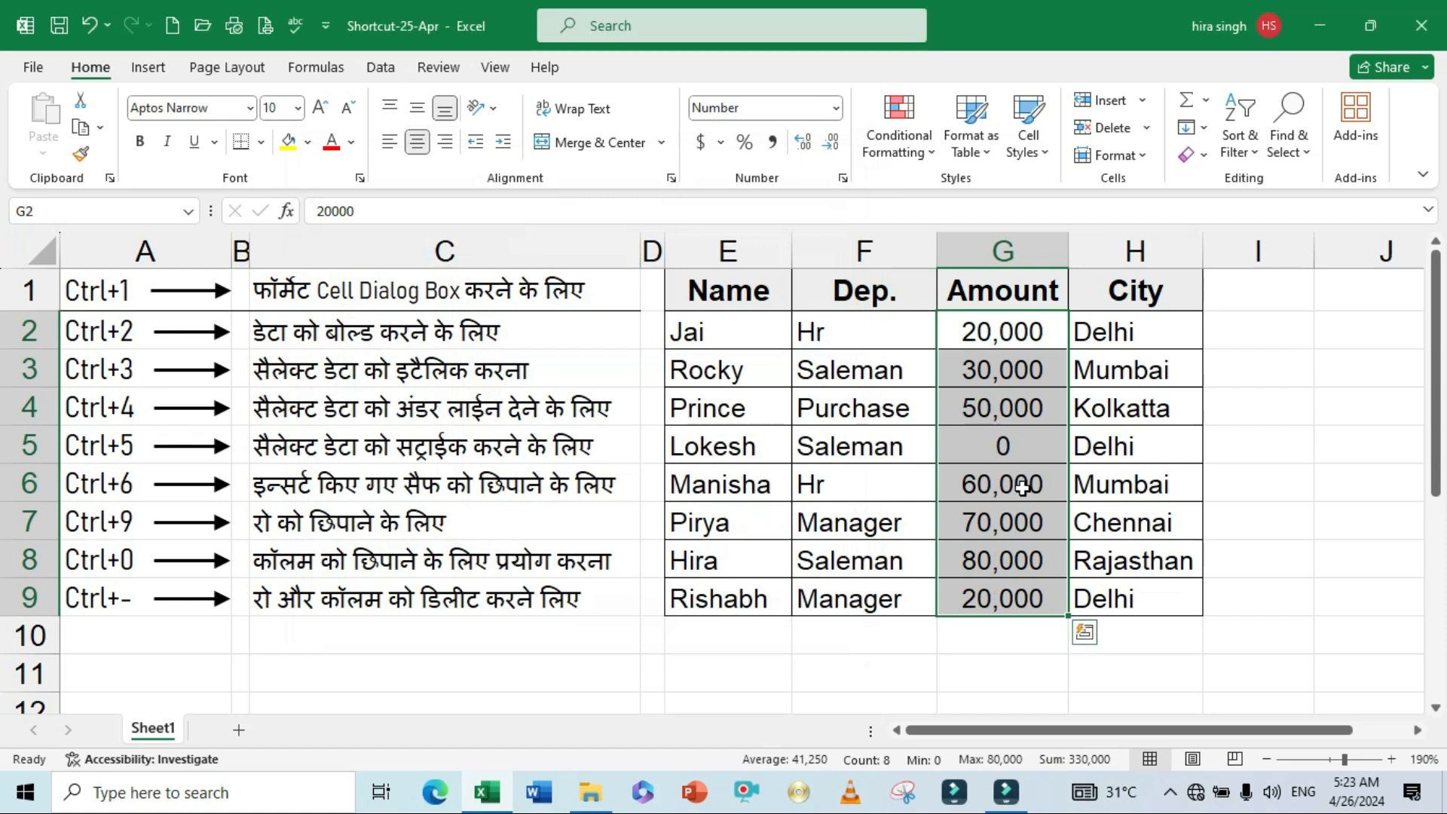
{"action": "left_click", "coordinate": [1023, 486]}
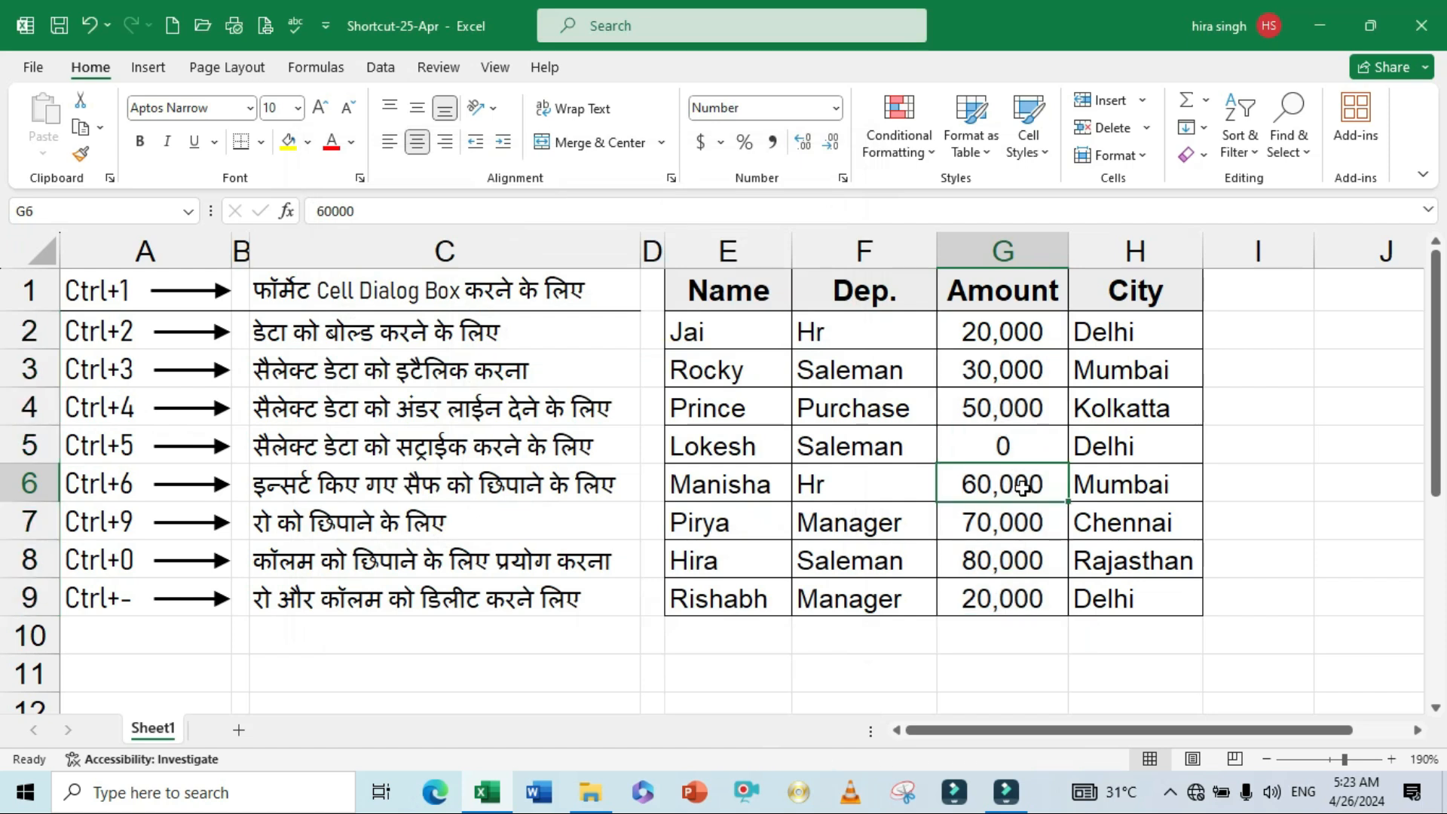
- Set the Number format of the Amount values in G2:G9 to 2 decimal places
{"action": "left_click", "coordinate": [994, 330]}
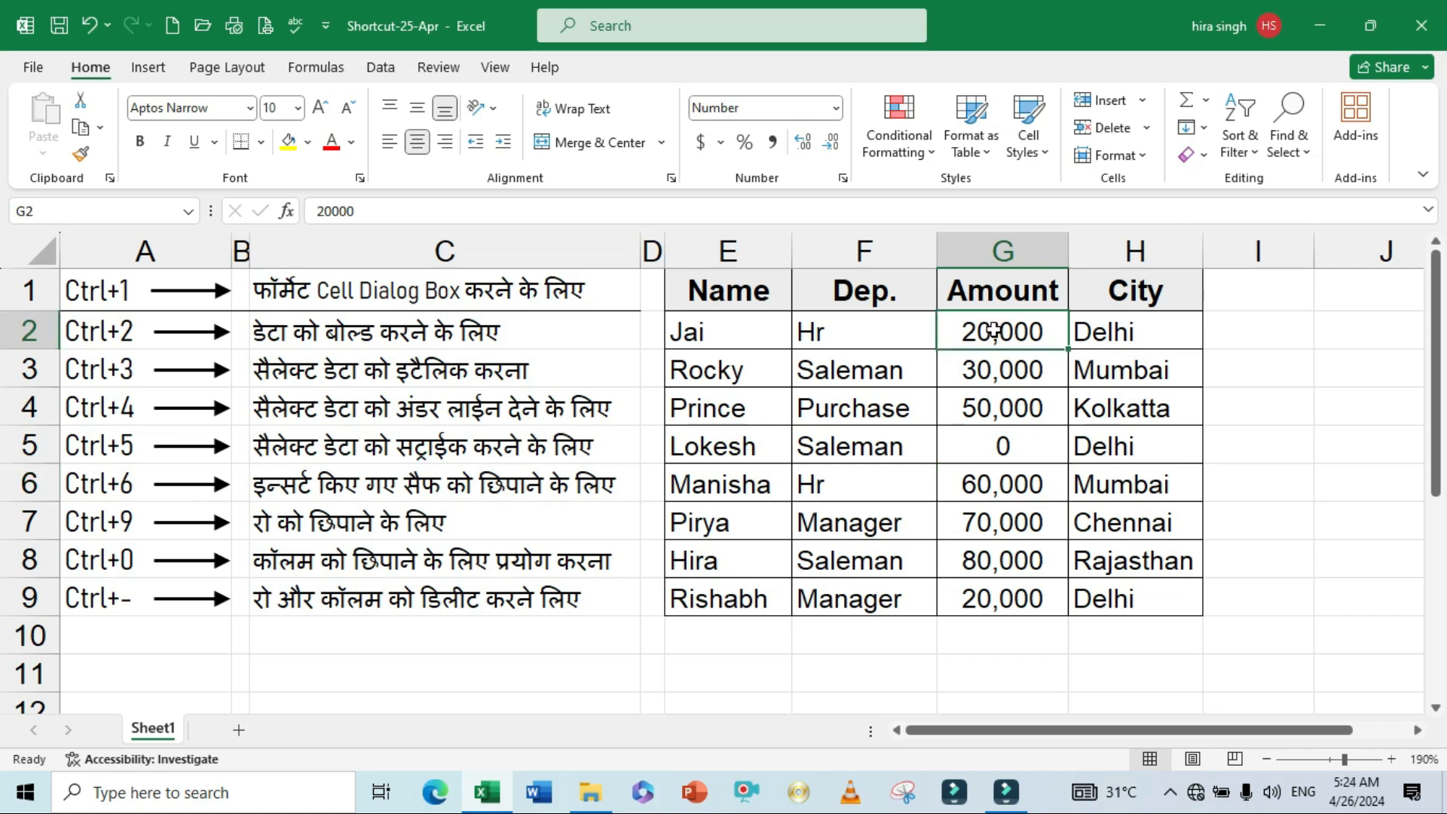
{"action": "key", "text": "ctrl+shift+Down"}
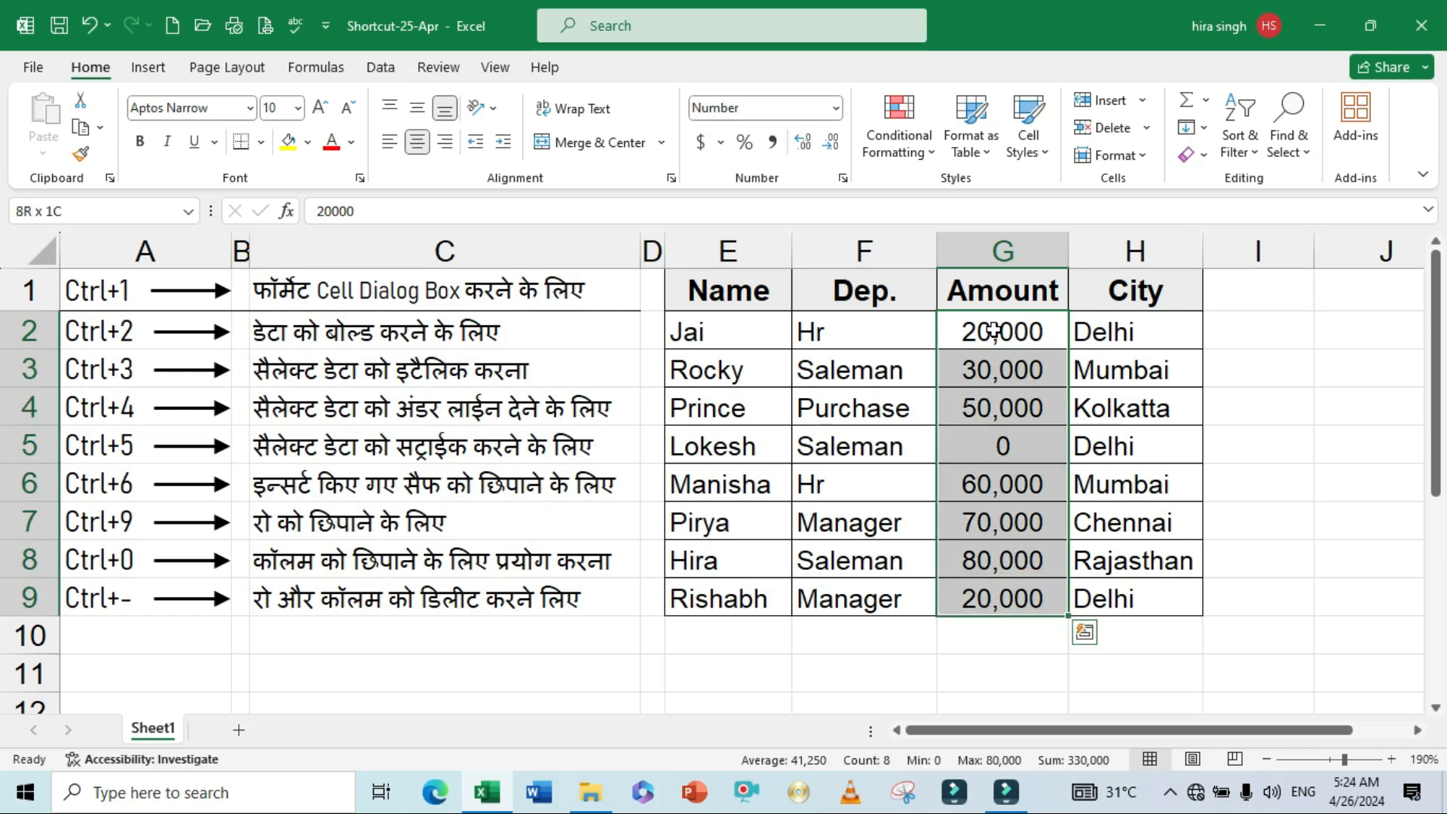
{"action": "key", "text": "ctrl+1"}
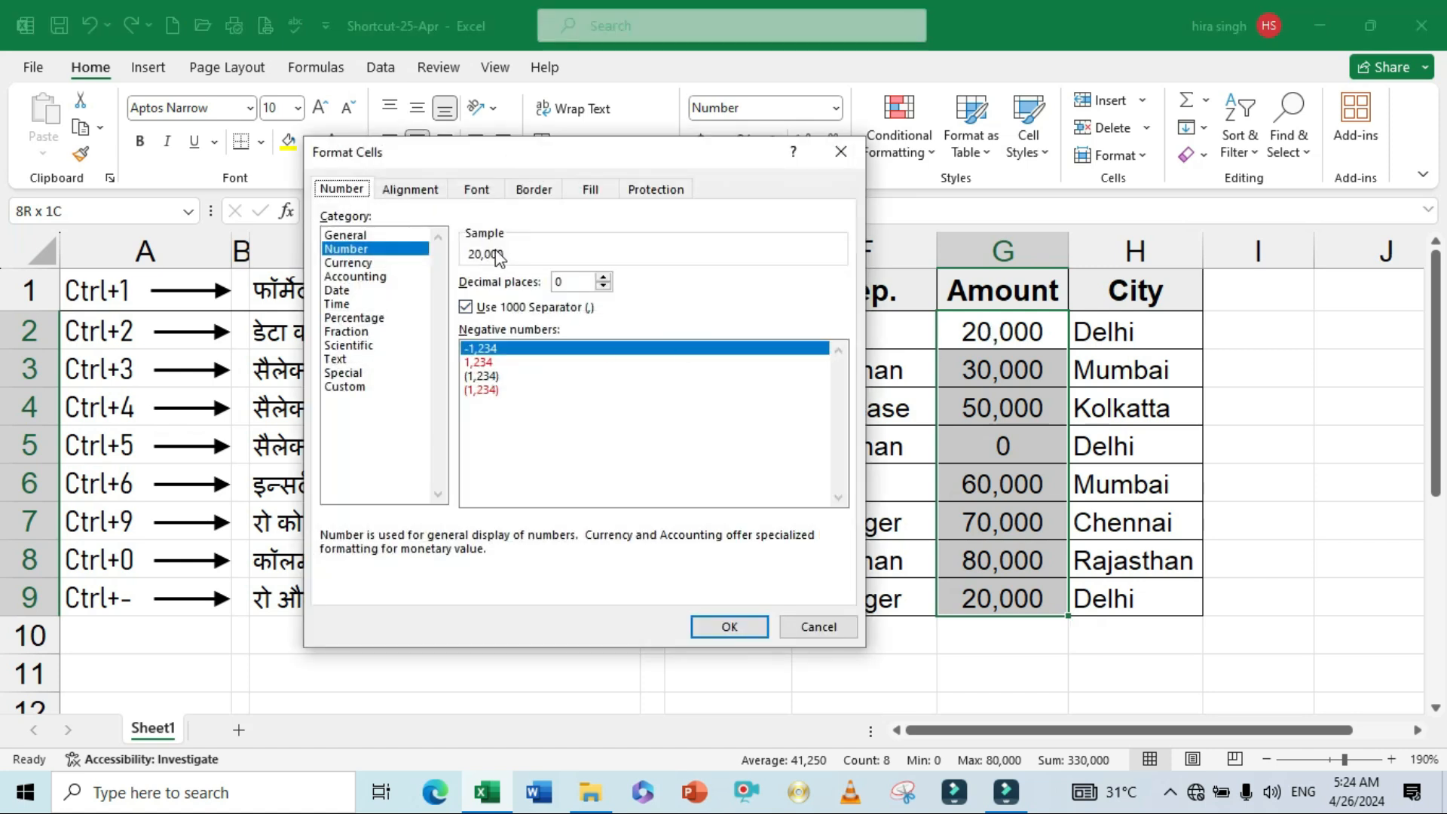
{"action": "left_click", "coordinate": [603, 278]}
{"action": "left_click", "coordinate": [604, 278]}
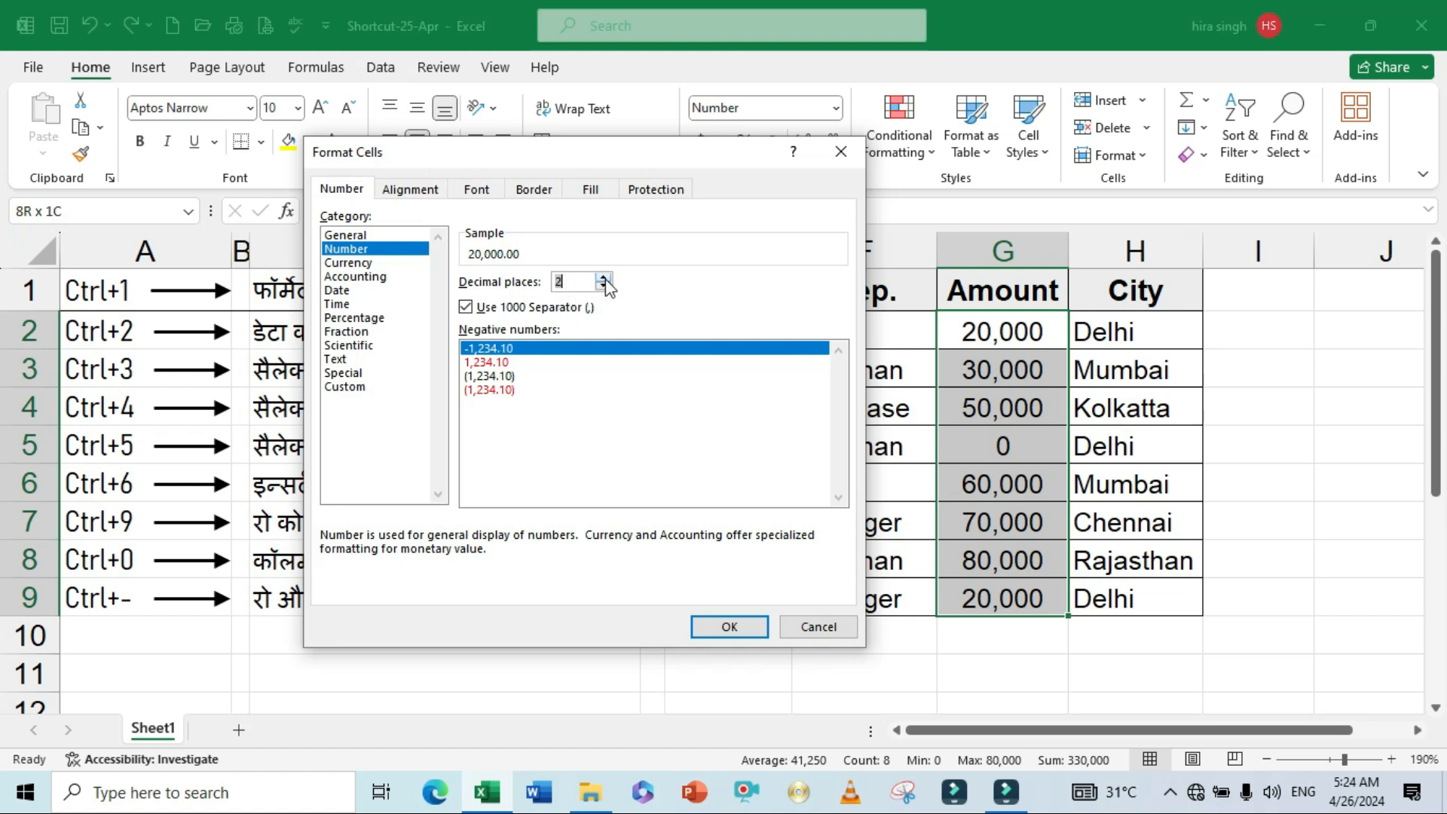
{"action": "left_click", "coordinate": [729, 627]}
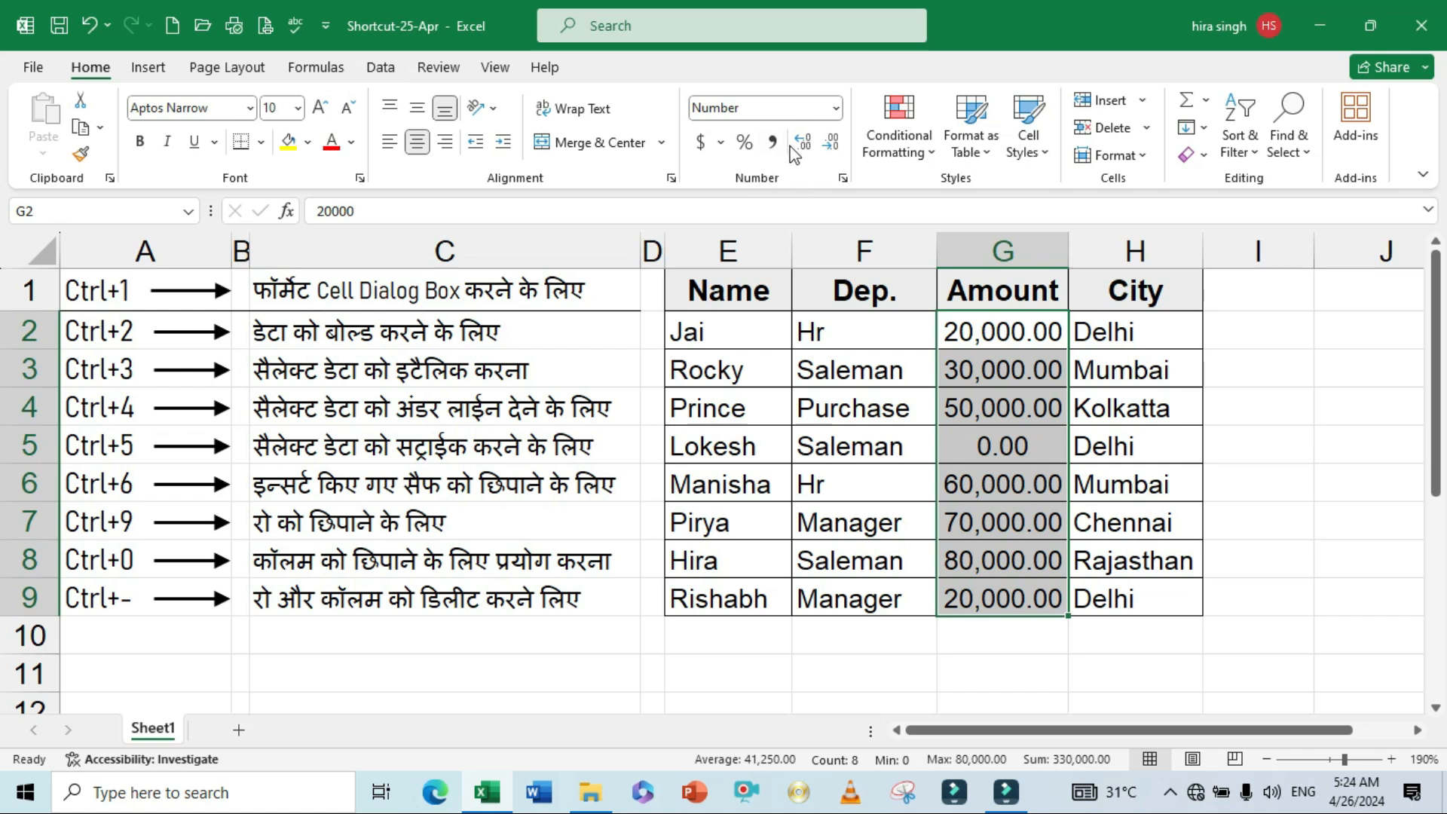
- Switch the Amount values back and forth between zero and two decimal places, ending with zero
{"action": "double_click", "coordinate": [838, 151]}
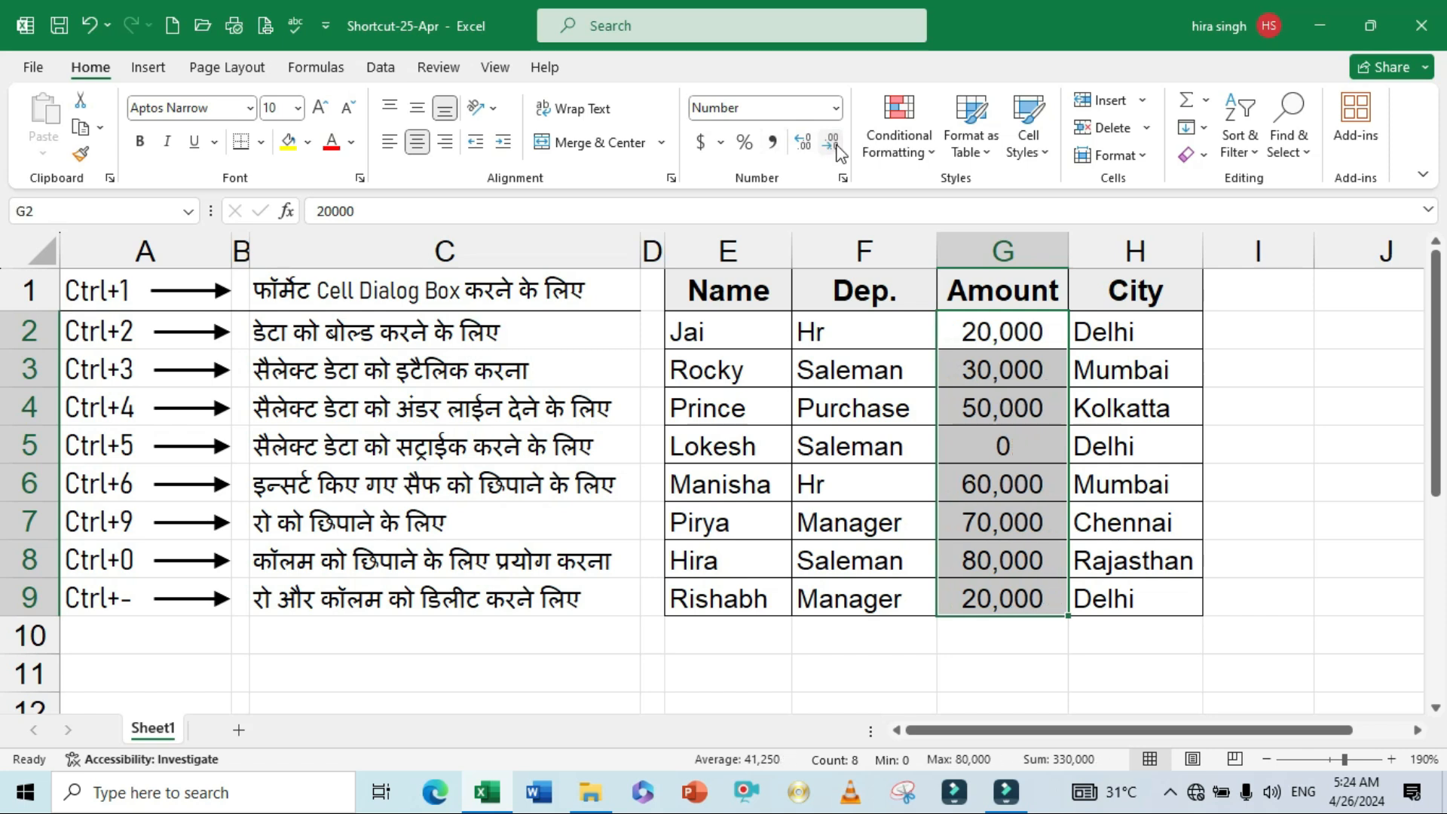
{"action": "left_click", "coordinate": [805, 144]}
{"action": "left_click", "coordinate": [805, 145]}
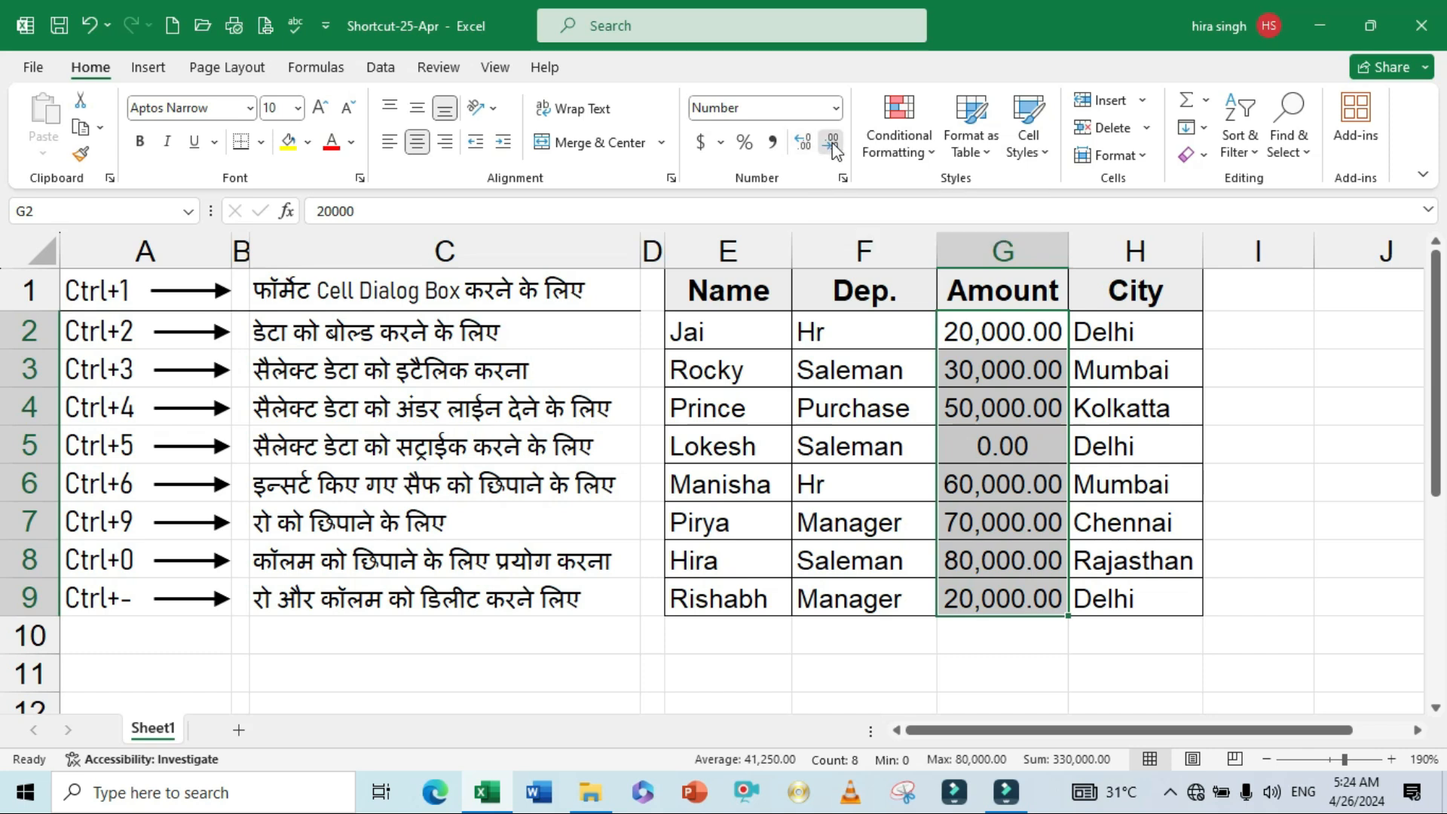
{"action": "left_click", "coordinate": [832, 144]}
{"action": "left_click", "coordinate": [833, 144]}
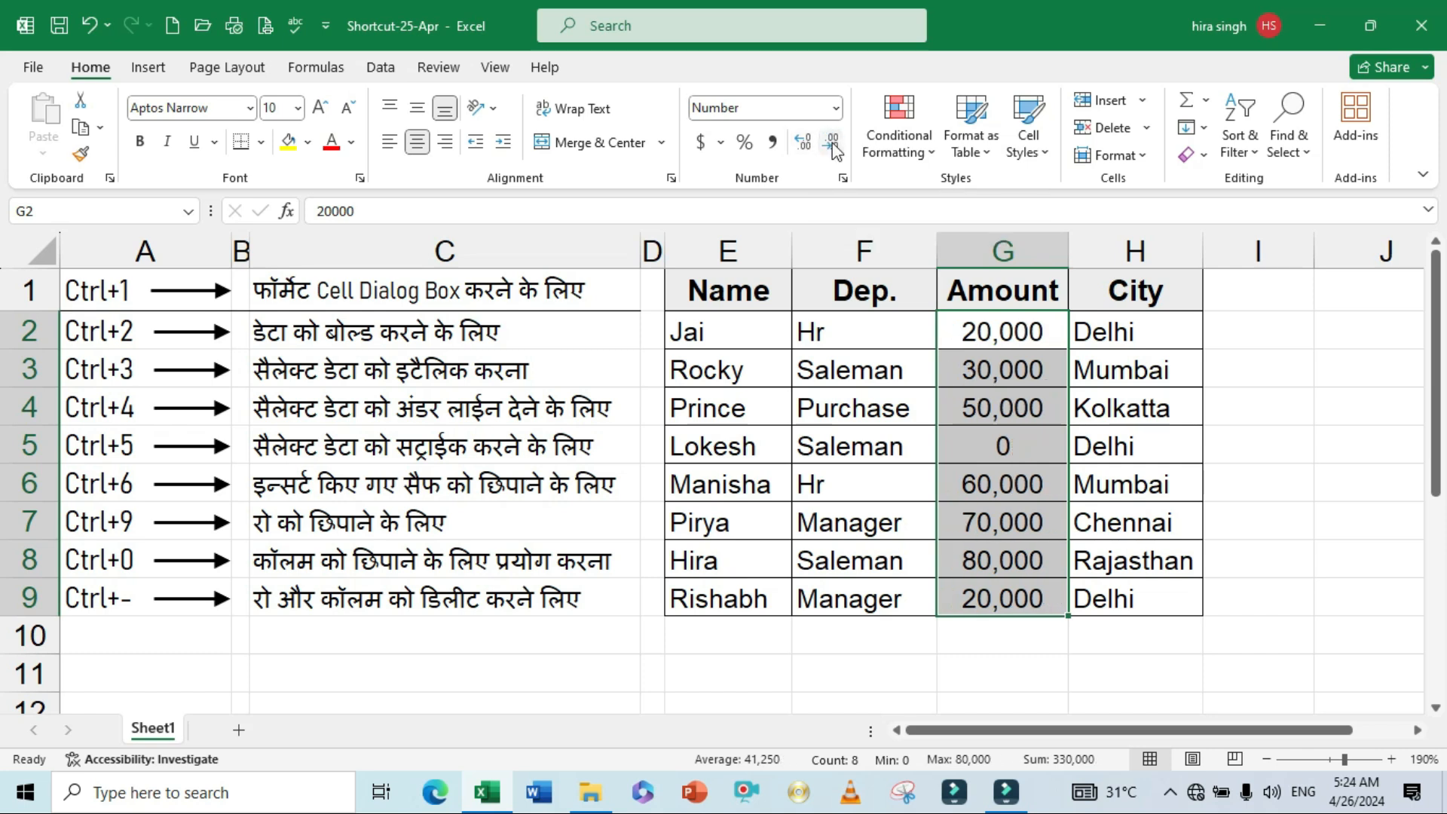
- Apply the Comma Style to the Amount values in G2:G9 and reduce them to zero decimal places
{"action": "left_click", "coordinate": [773, 143]}
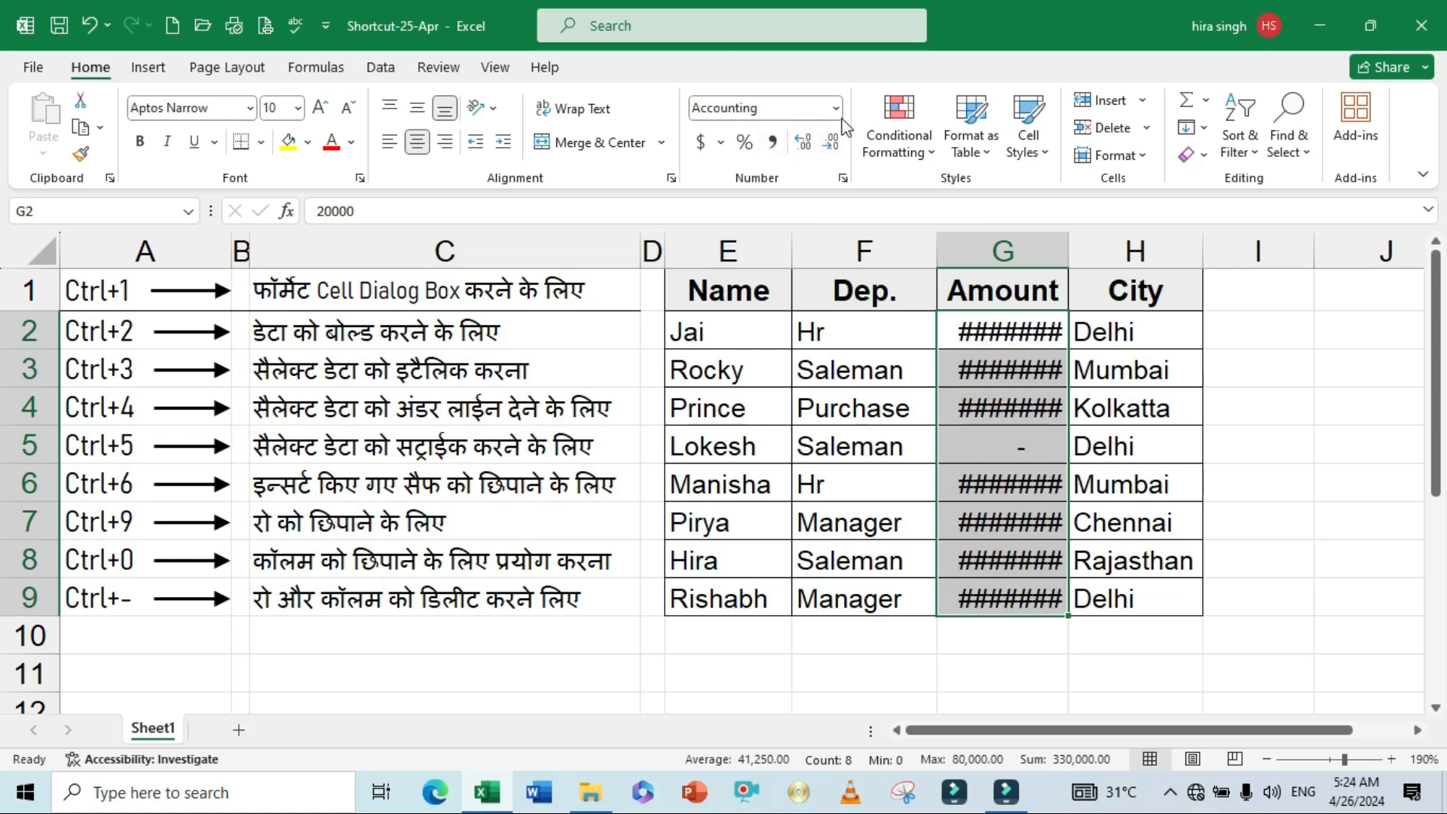
{"action": "left_click", "coordinate": [832, 143]}
{"action": "left_click", "coordinate": [833, 145]}
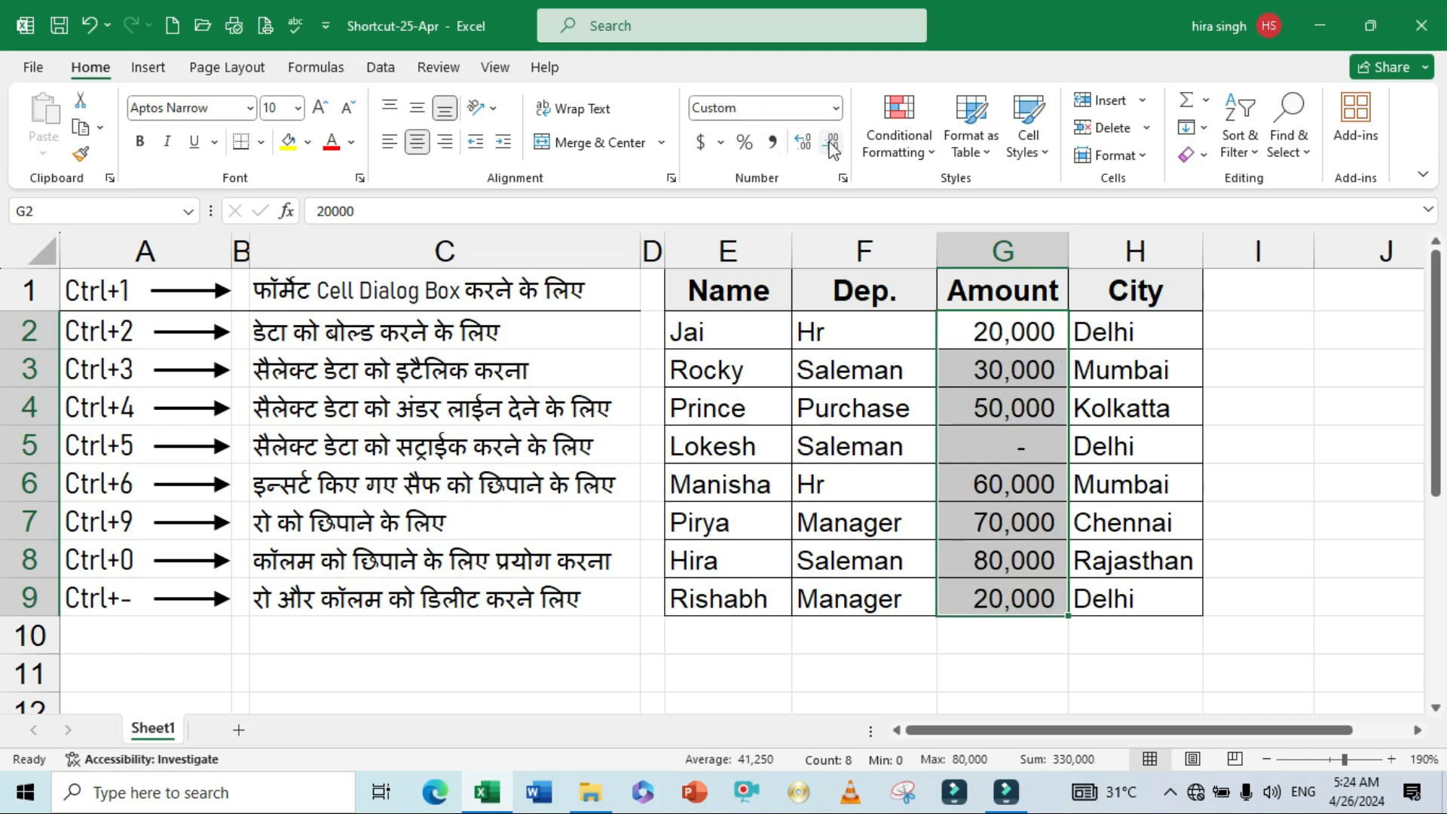
{"action": "left_click", "coordinate": [1002, 442]}
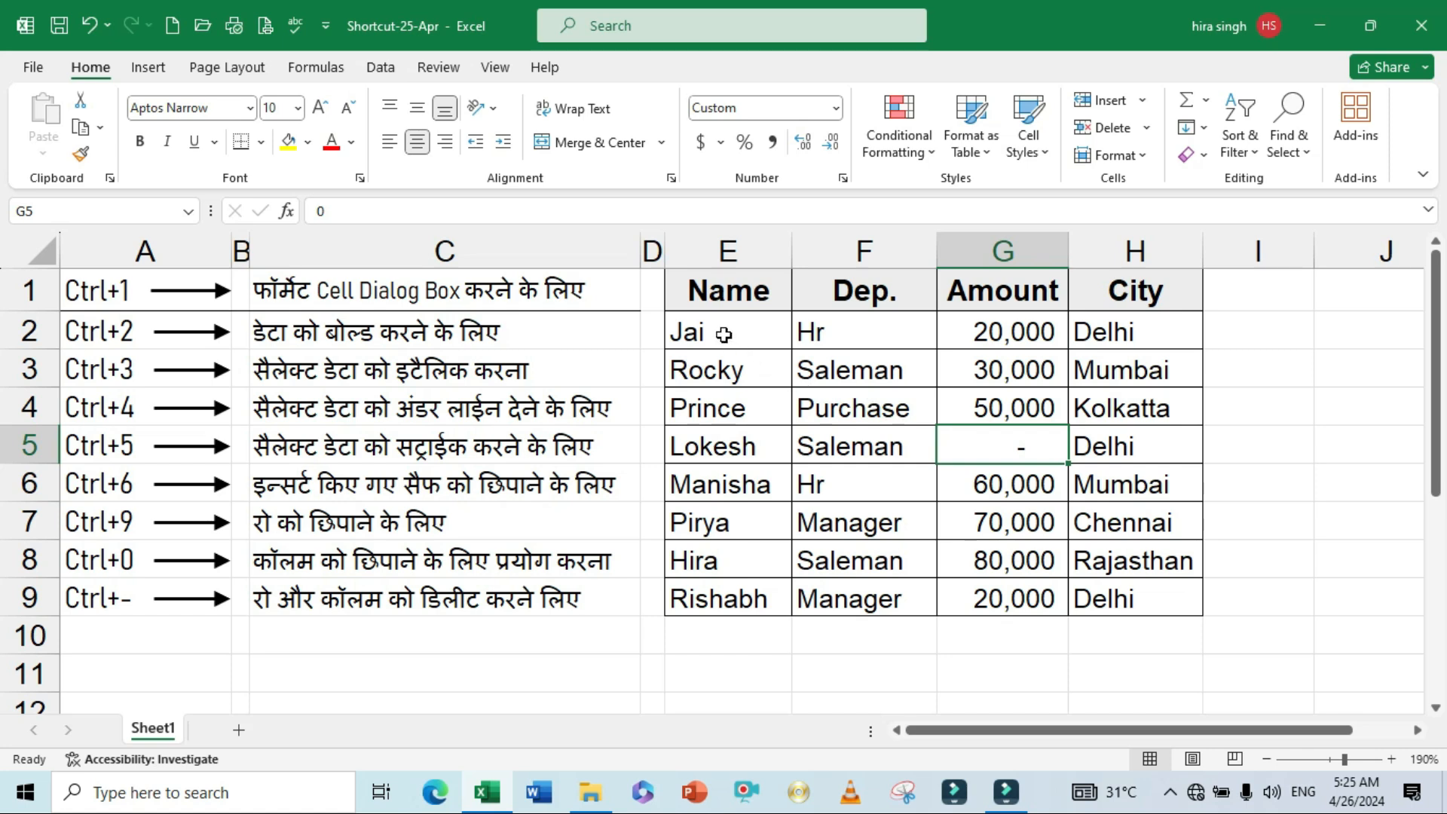
{"action": "left_click_drag", "start_coordinate": [724, 335], "coordinate": [1079, 587]}
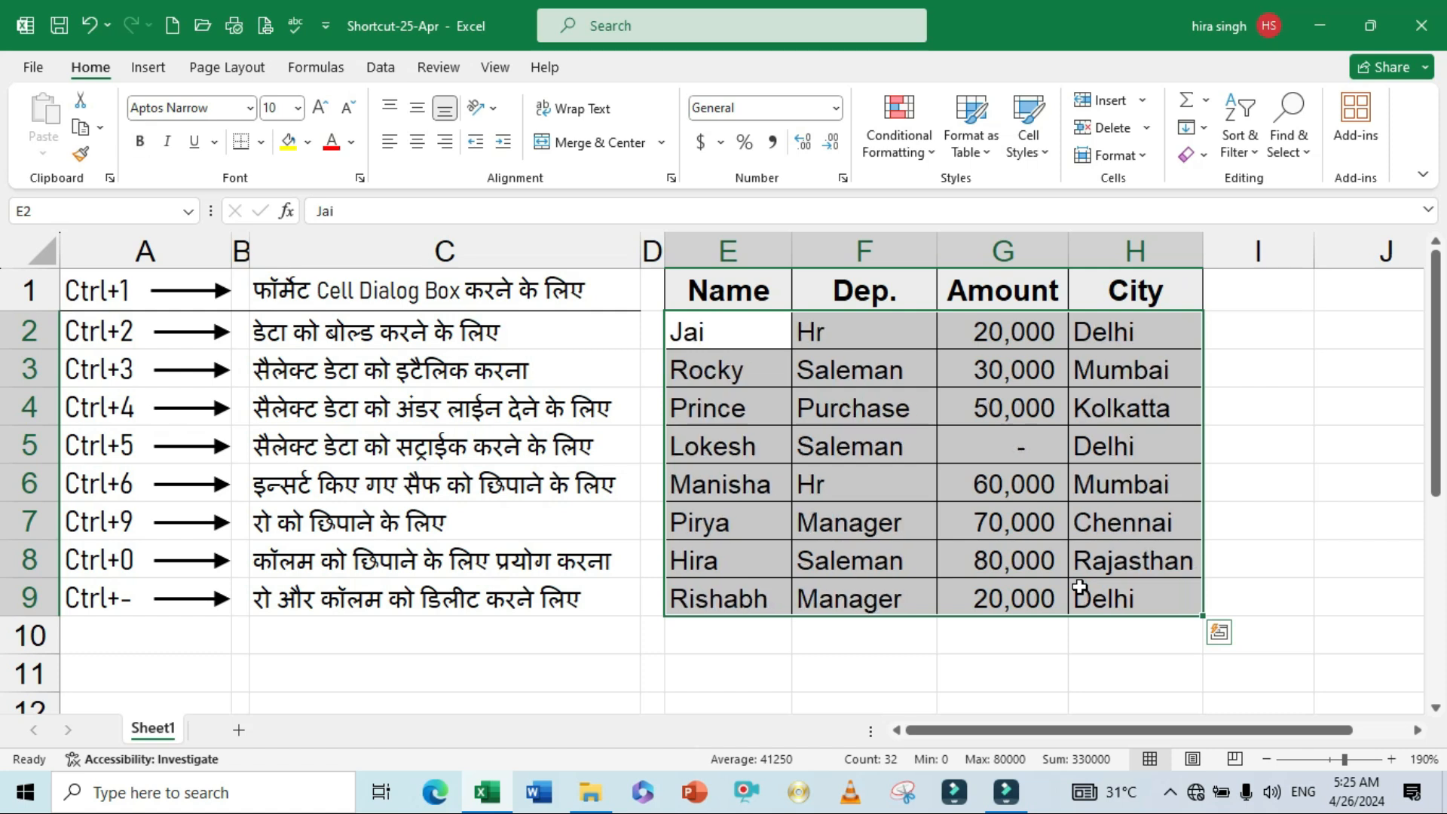
{"action": "left_click", "coordinate": [951, 444]}
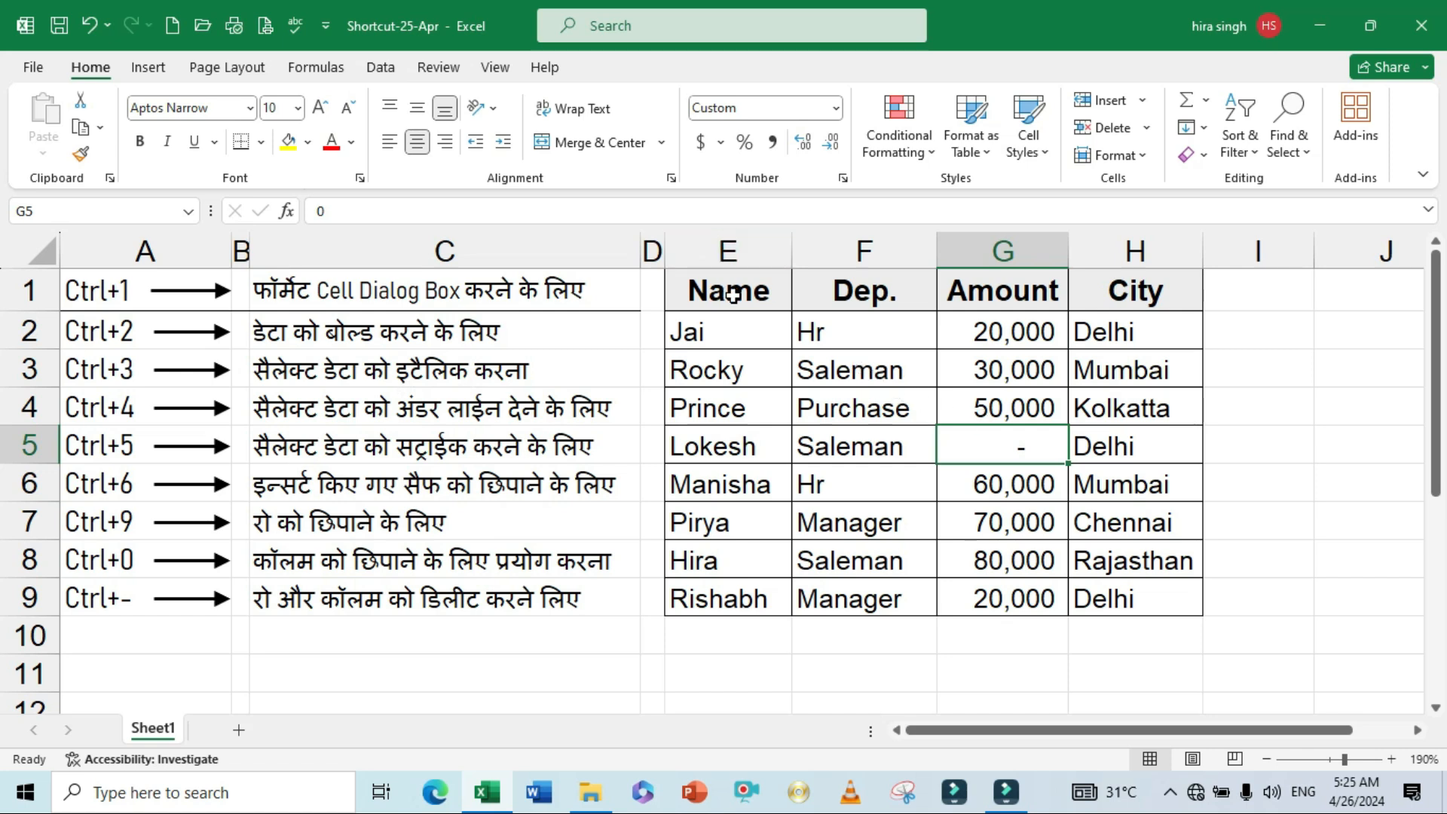
- Toggle italic on and off for the header cells E1:H1, ending with italic off
{"action": "left_click_drag", "start_coordinate": [727, 291], "coordinate": [1083, 303]}
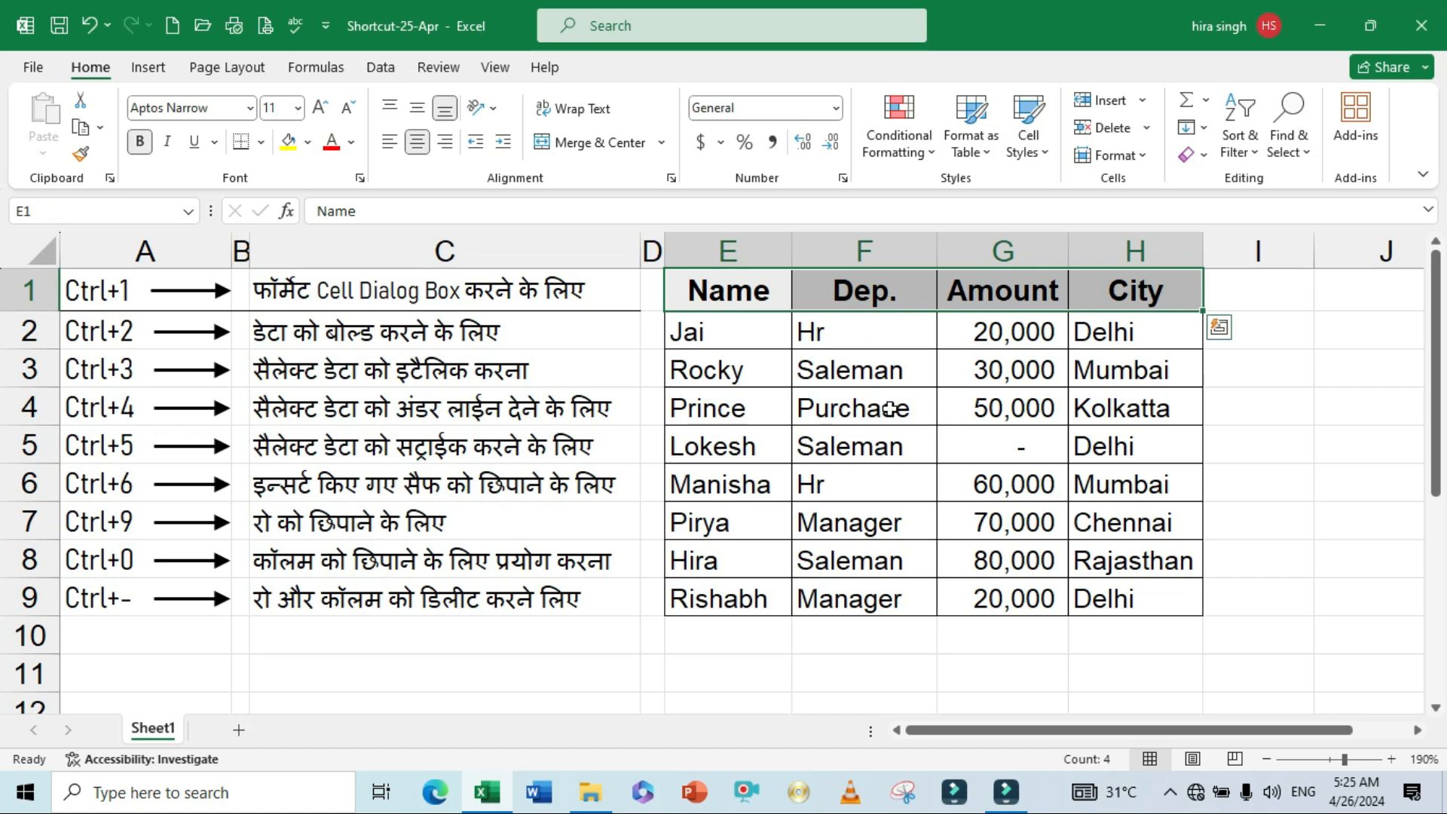
{"action": "key", "text": "ctrl+3"}
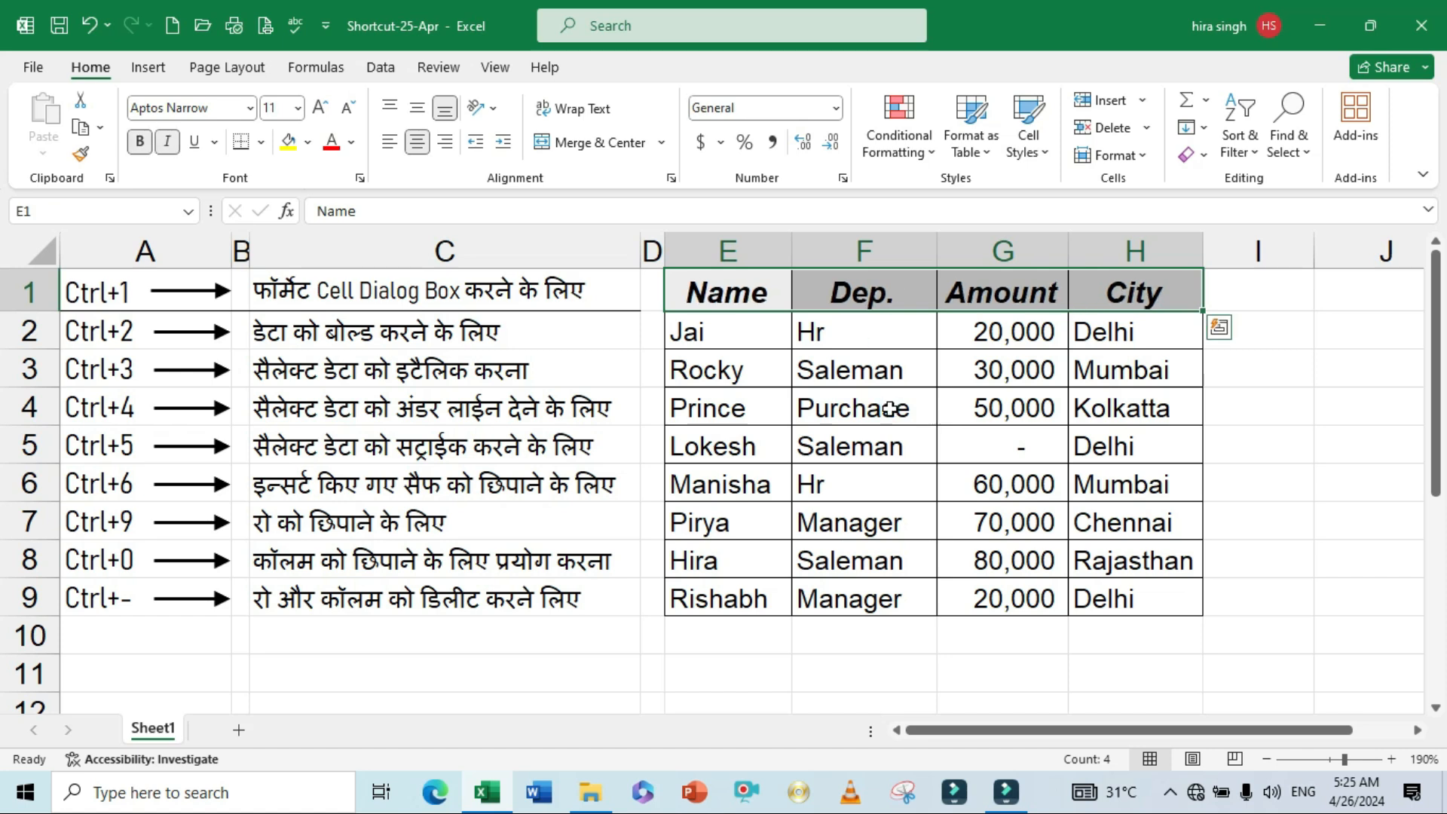
{"action": "key", "text": "ctrl+3"}
{"action": "key", "text": "ctrl+3"}
{"action": "key", "text": "ctrl+3"}
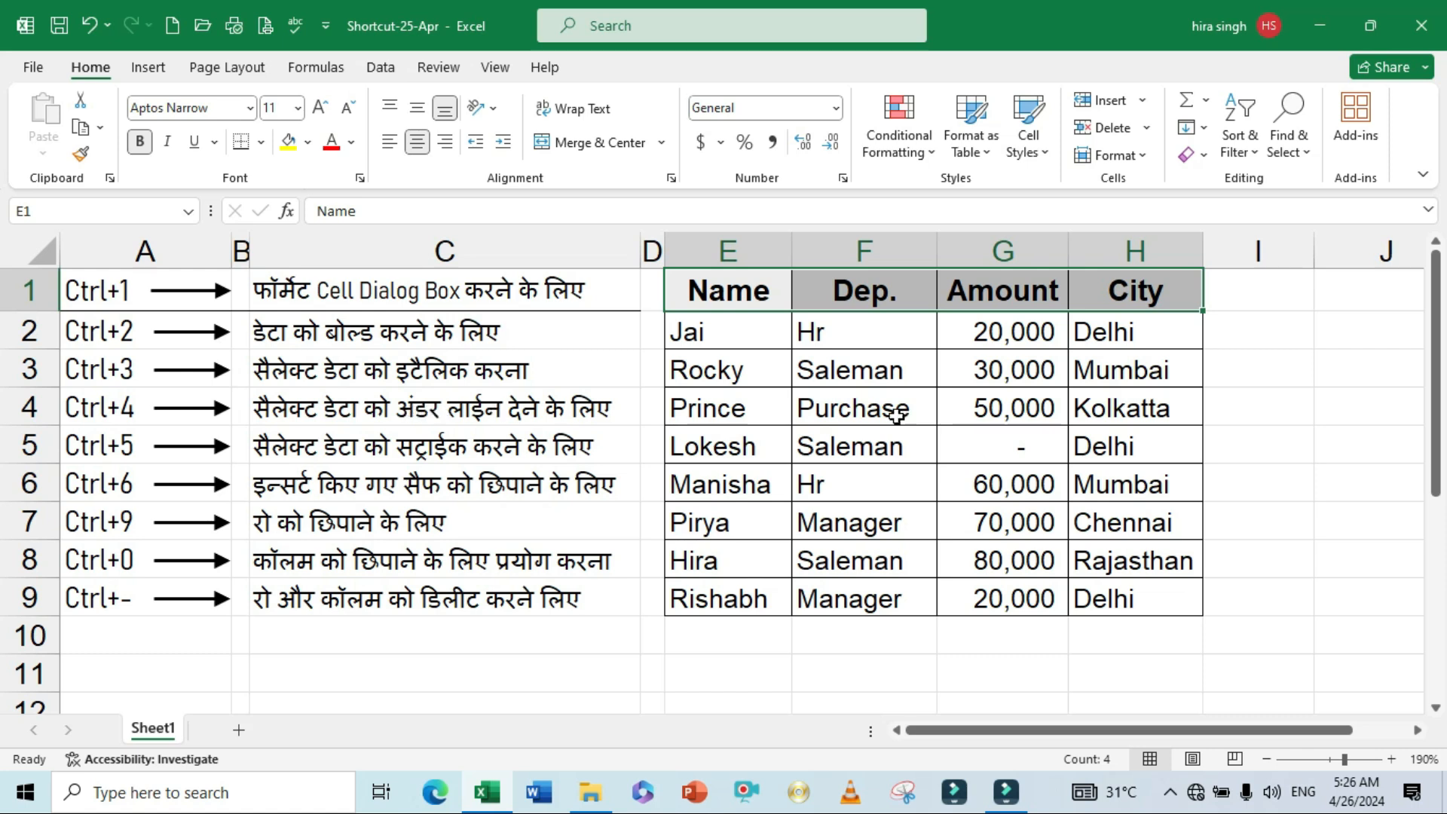
- Underline the Purchase entry in cell F4 and the amount in cell G4
{"action": "left_click", "coordinate": [871, 410]}
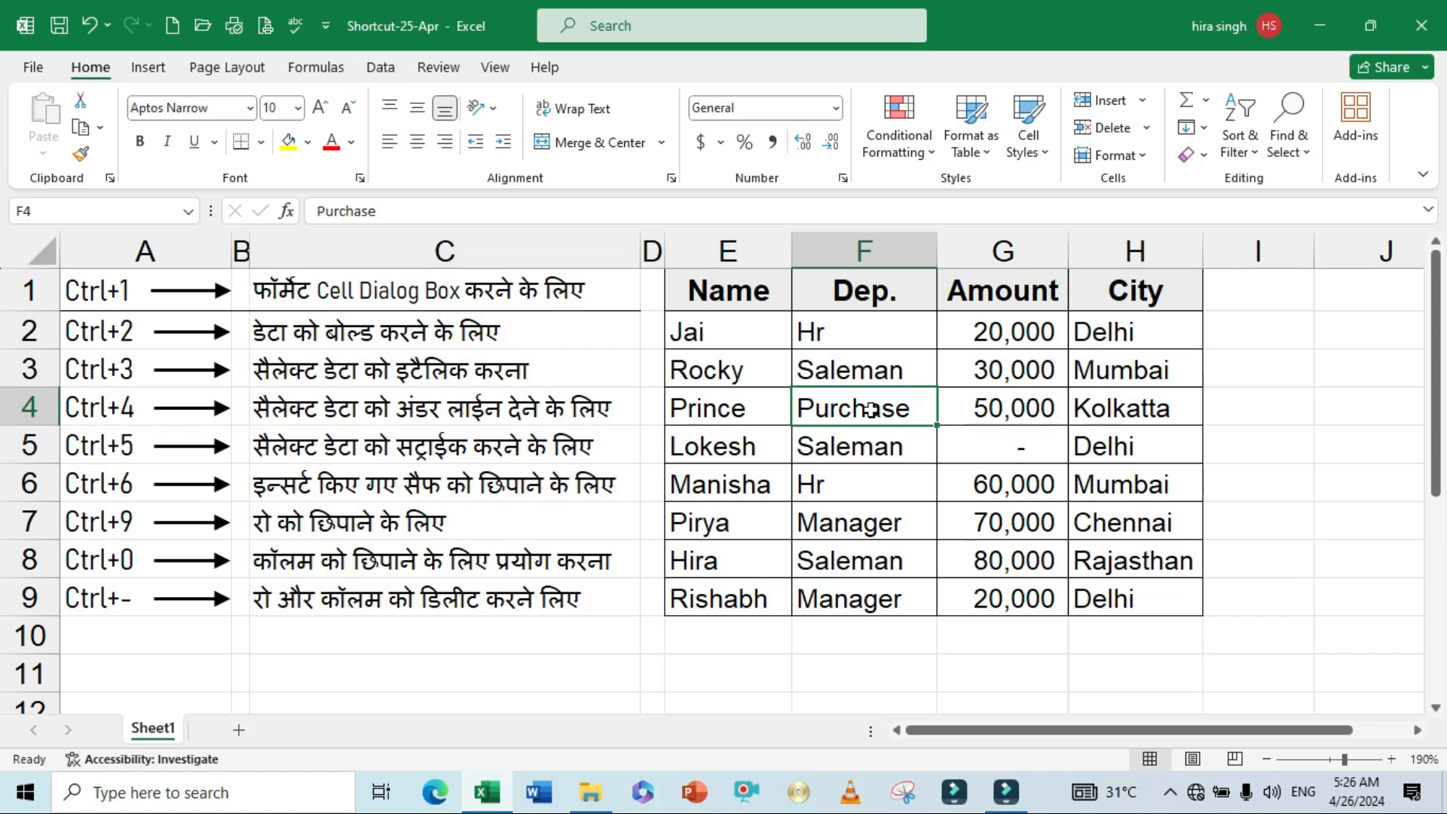
{"action": "key", "text": "ctrl+4"}
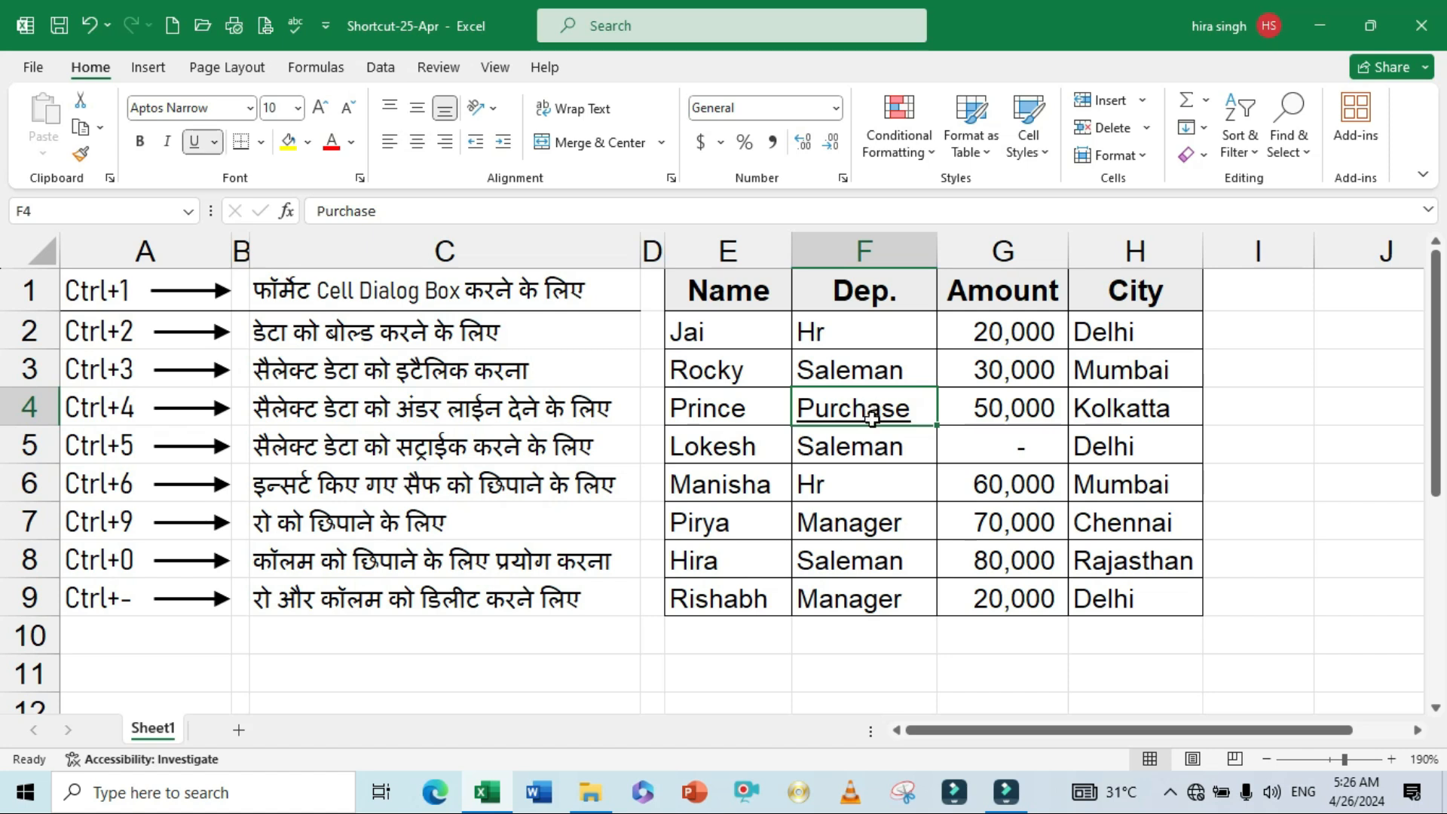
{"action": "left_click", "coordinate": [876, 468]}
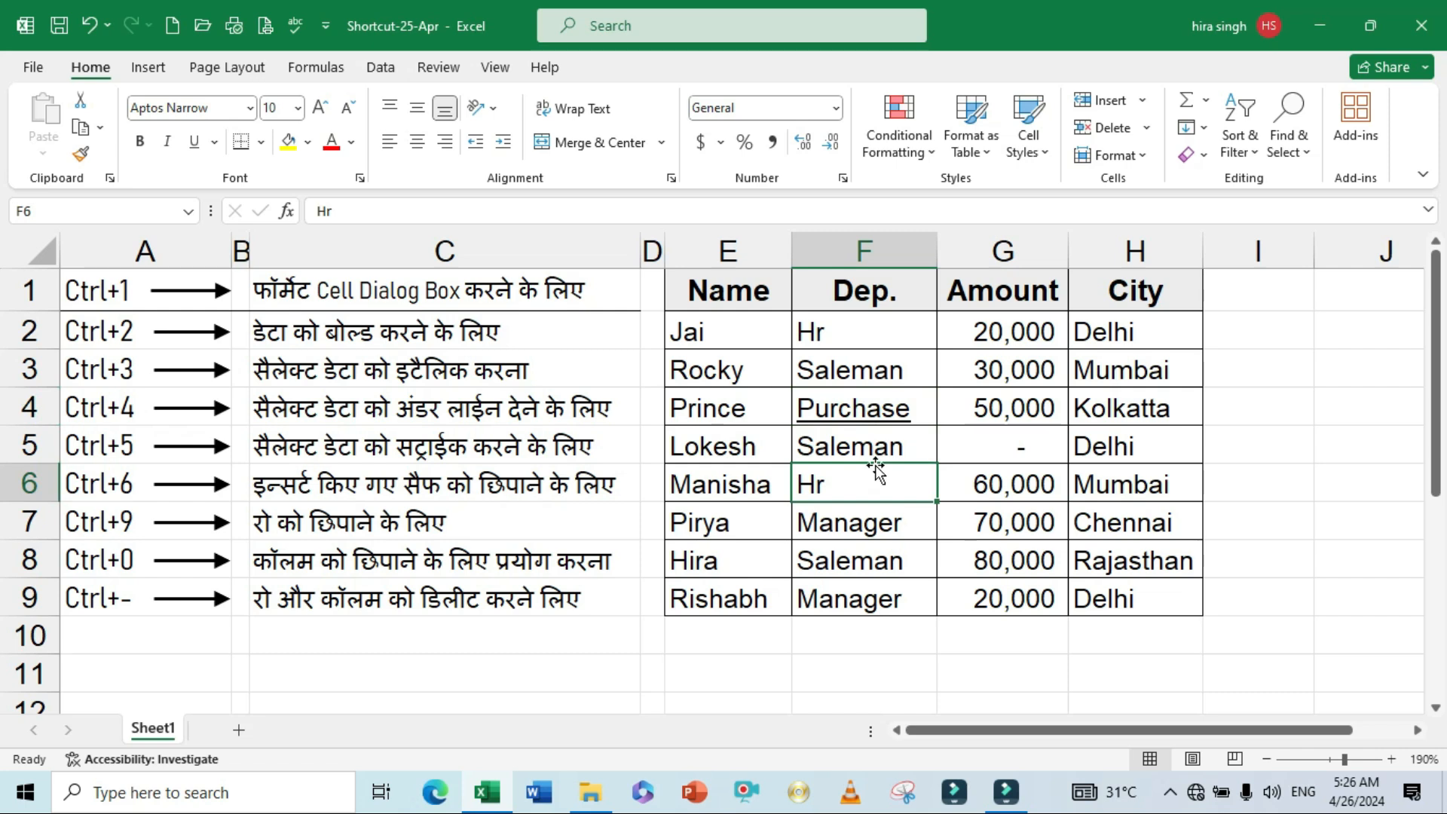
{"action": "left_click", "coordinate": [857, 408]}
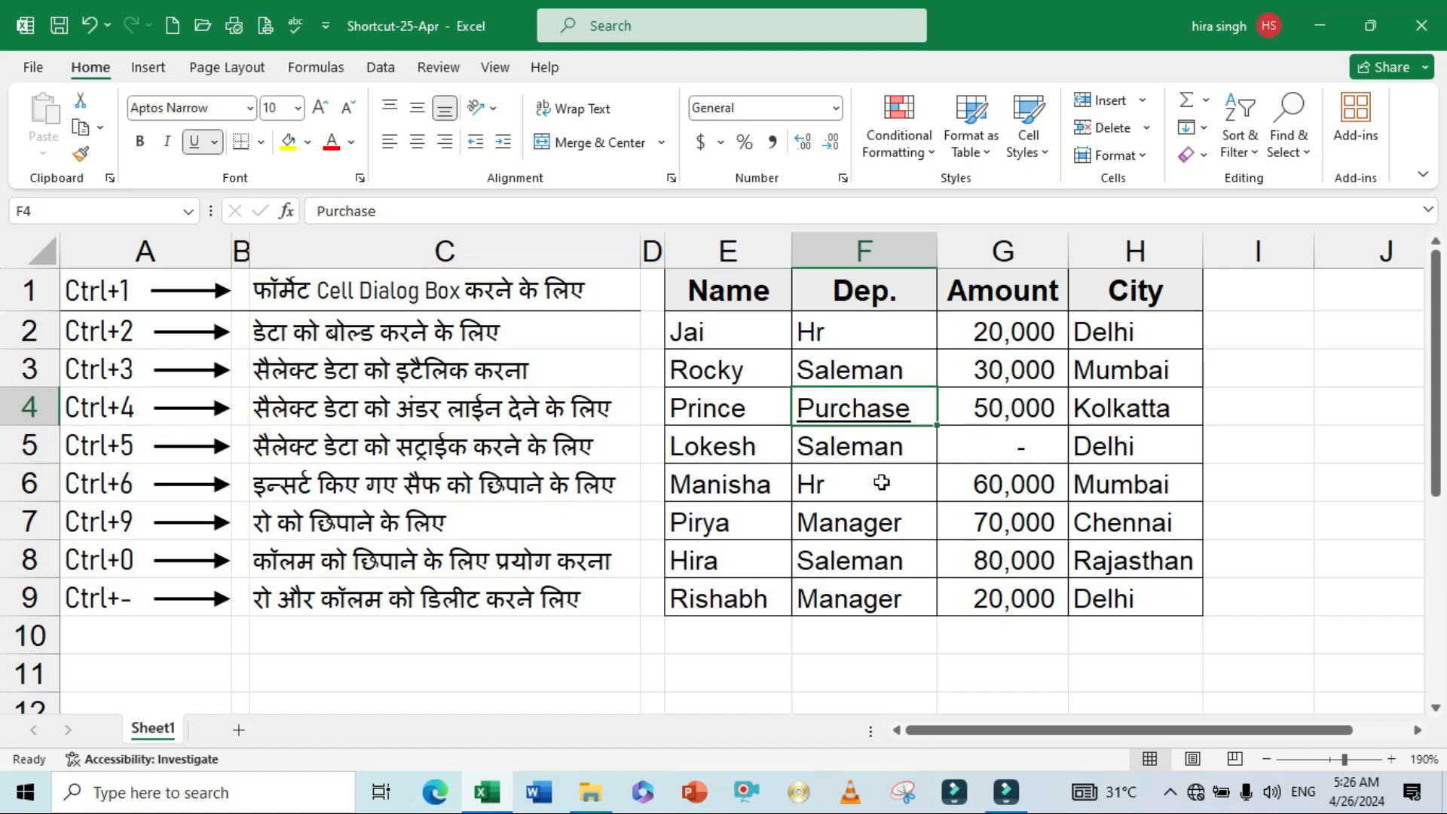
{"action": "left_click", "coordinate": [1005, 413]}
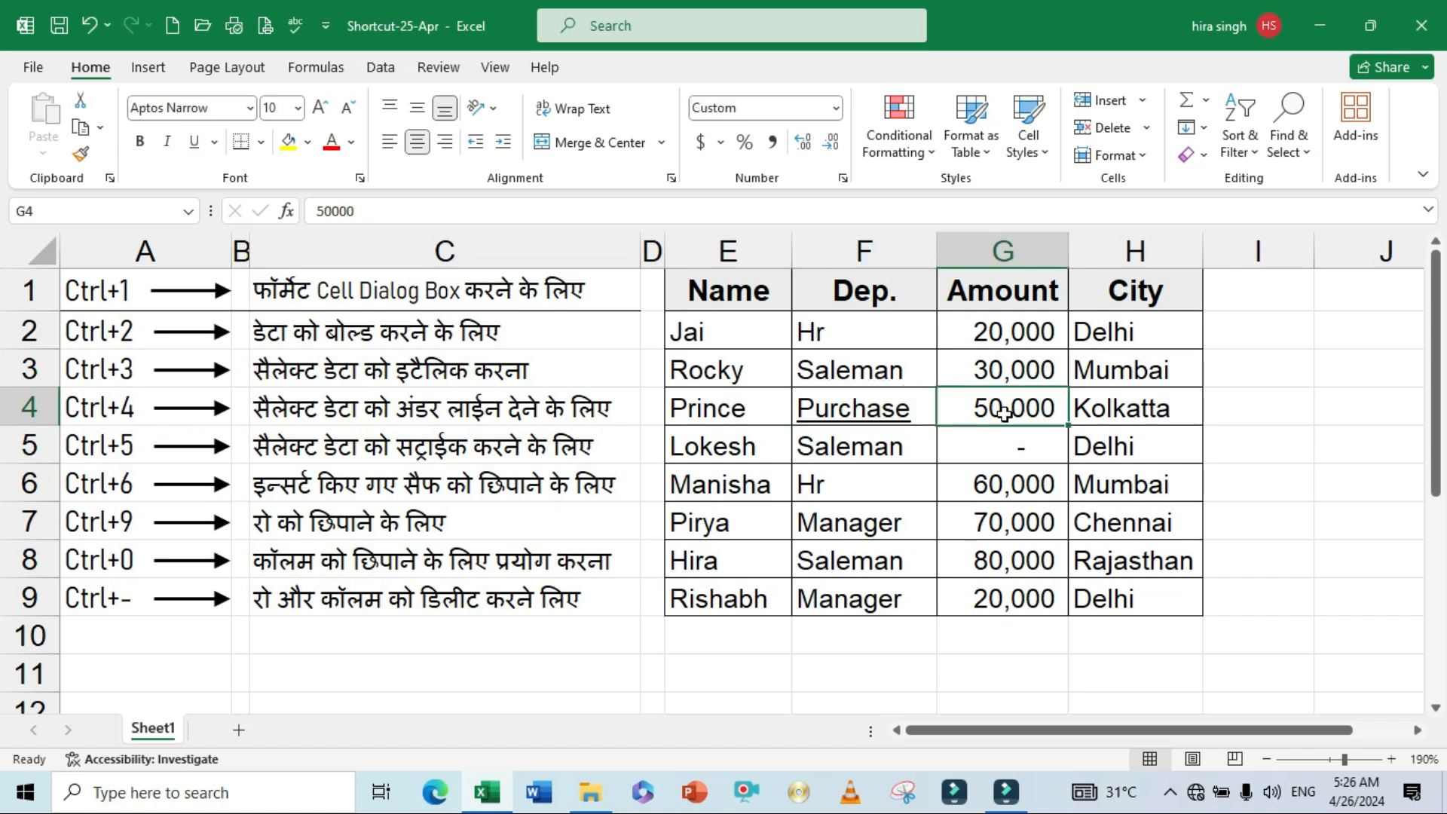
{"action": "key", "text": "ctrl+4"}
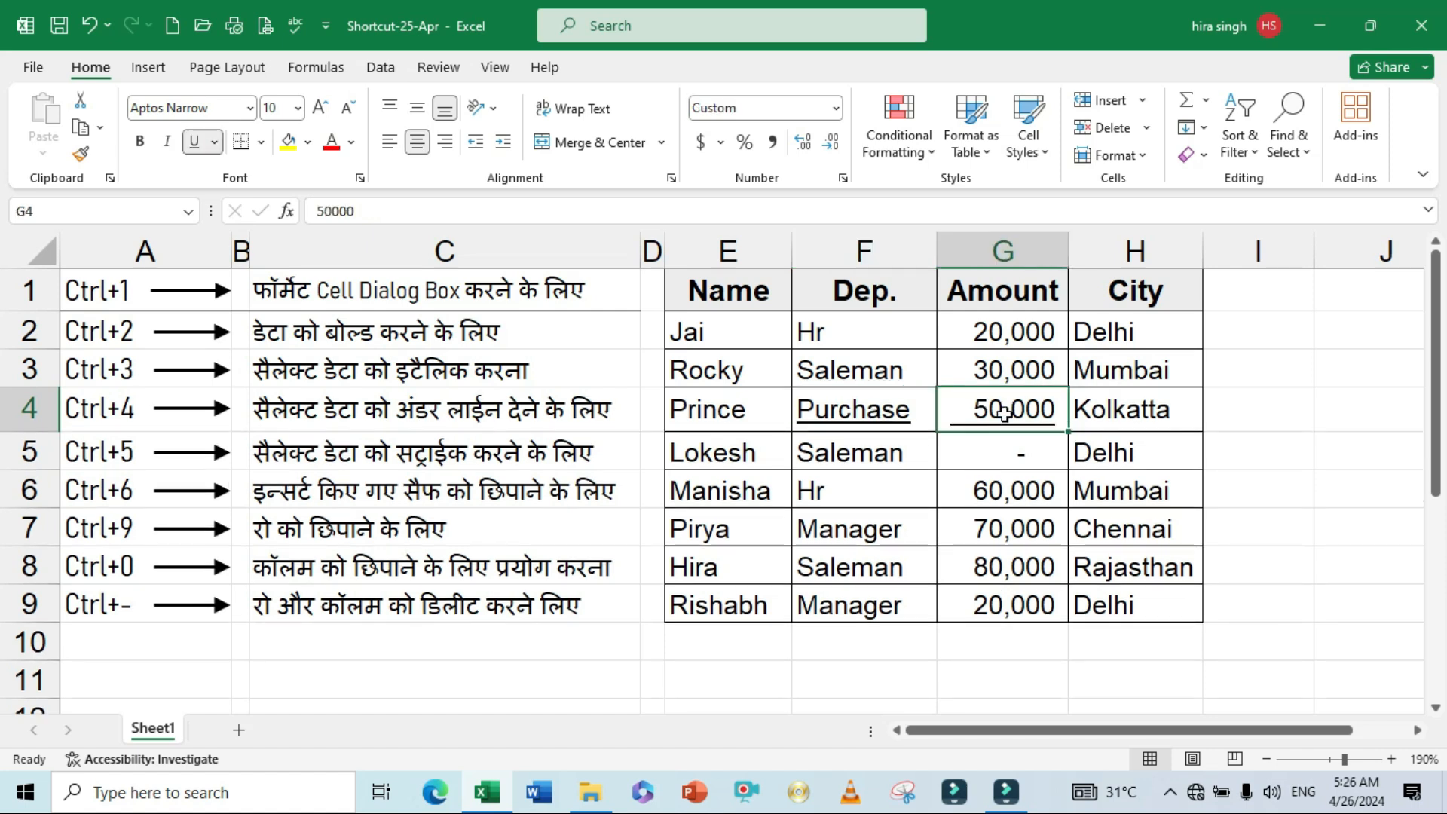
- Apply strikethrough to the 30,000 amount in cell G3
{"action": "left_click", "coordinate": [1001, 479]}
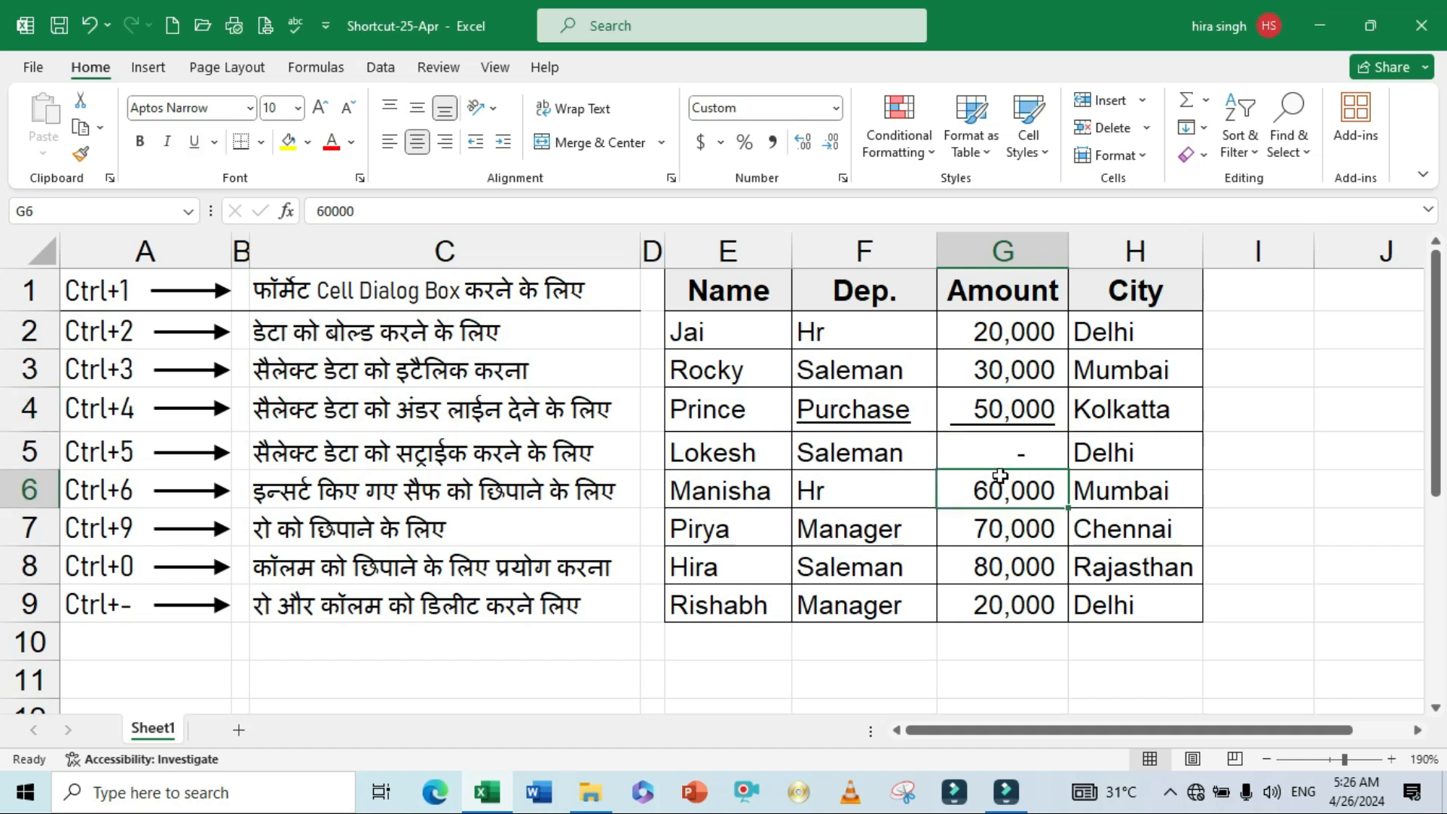
{"action": "left_click", "coordinate": [989, 414]}
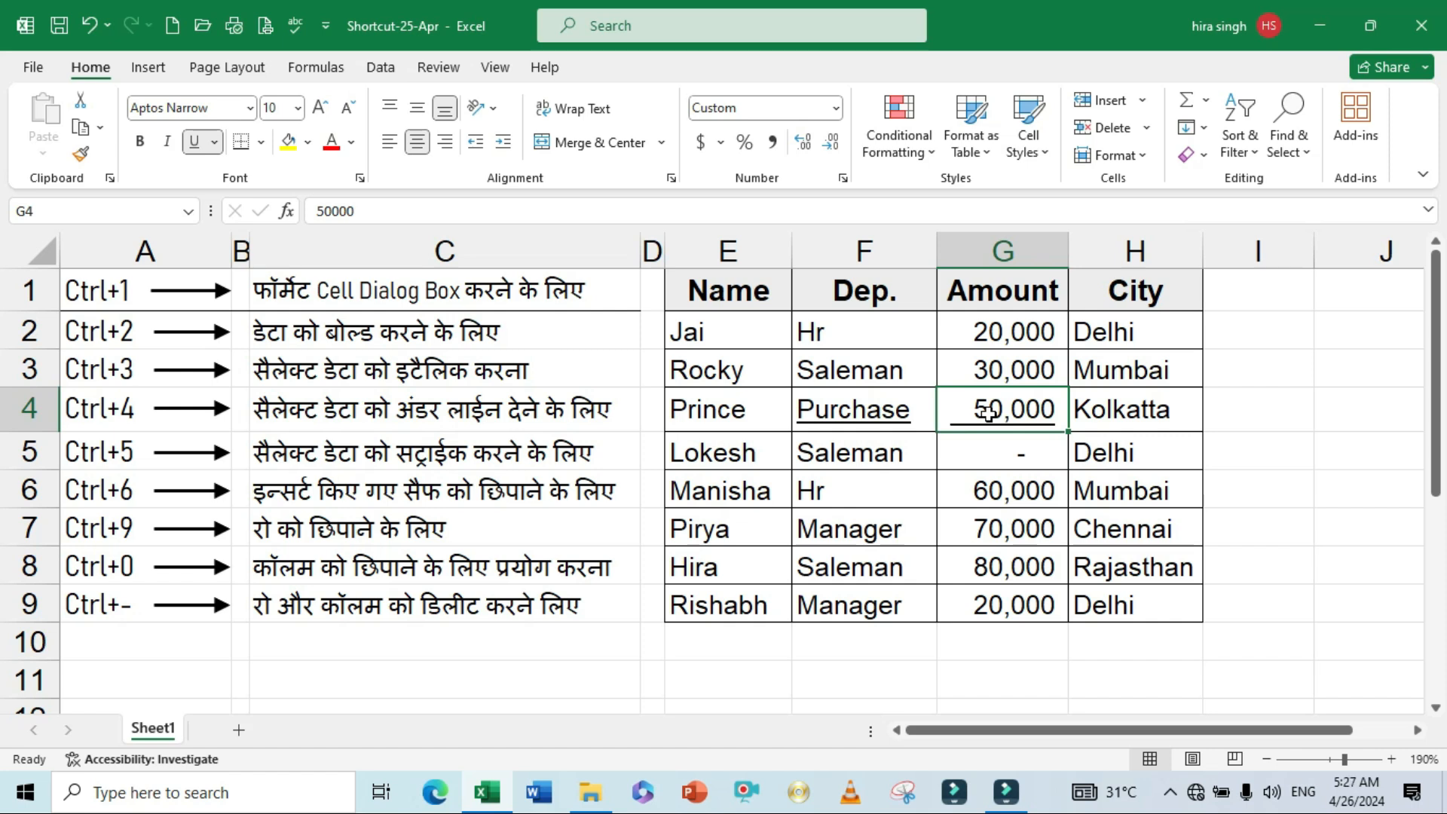
{"action": "left_click", "coordinate": [970, 373]}
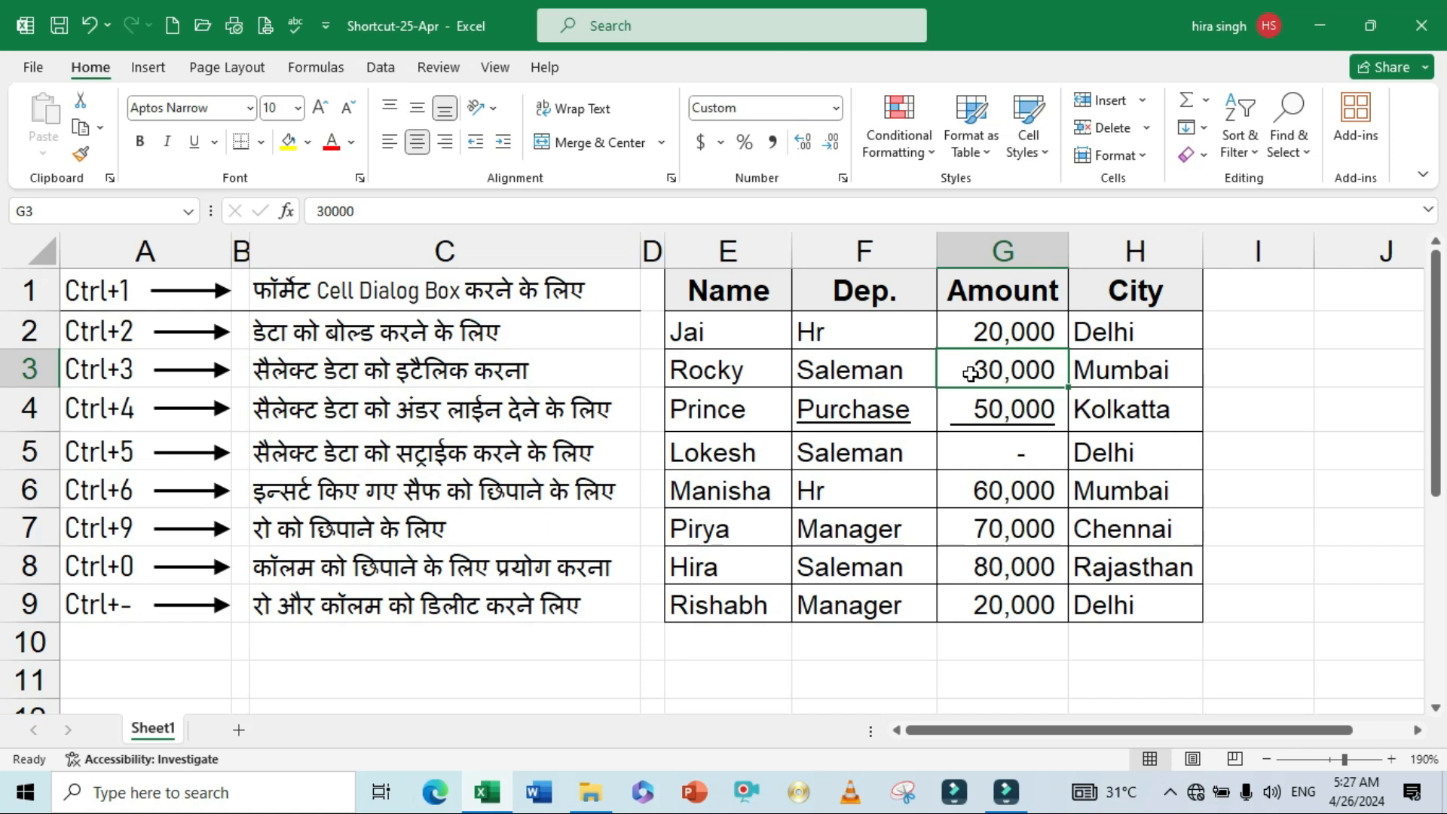
{"action": "key", "text": "ctrl+5"}
{"action": "left_click", "coordinate": [1005, 456]}
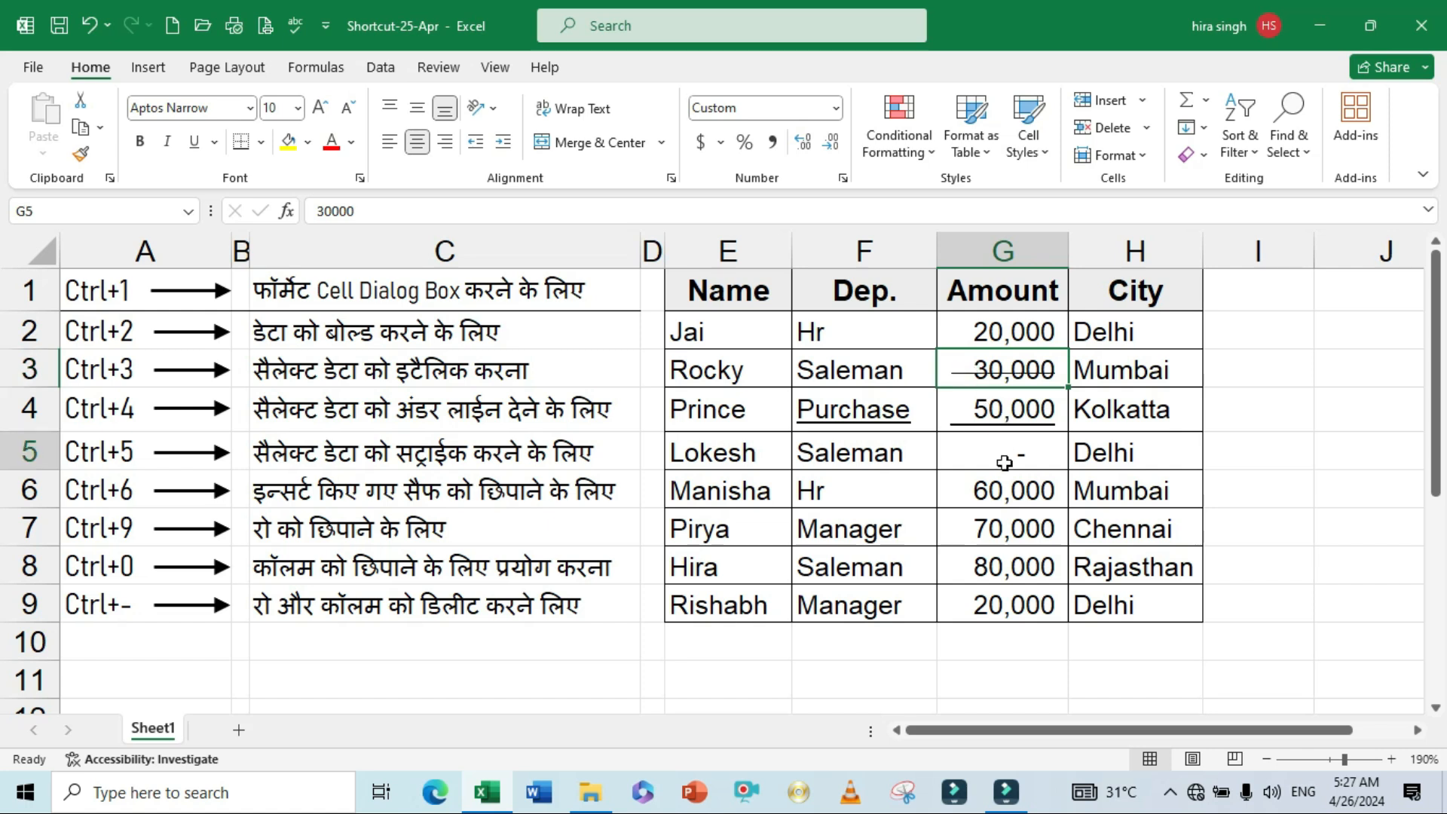
- Change the font color of the struck-through amount in G3 to red
{"action": "left_click", "coordinate": [990, 377]}
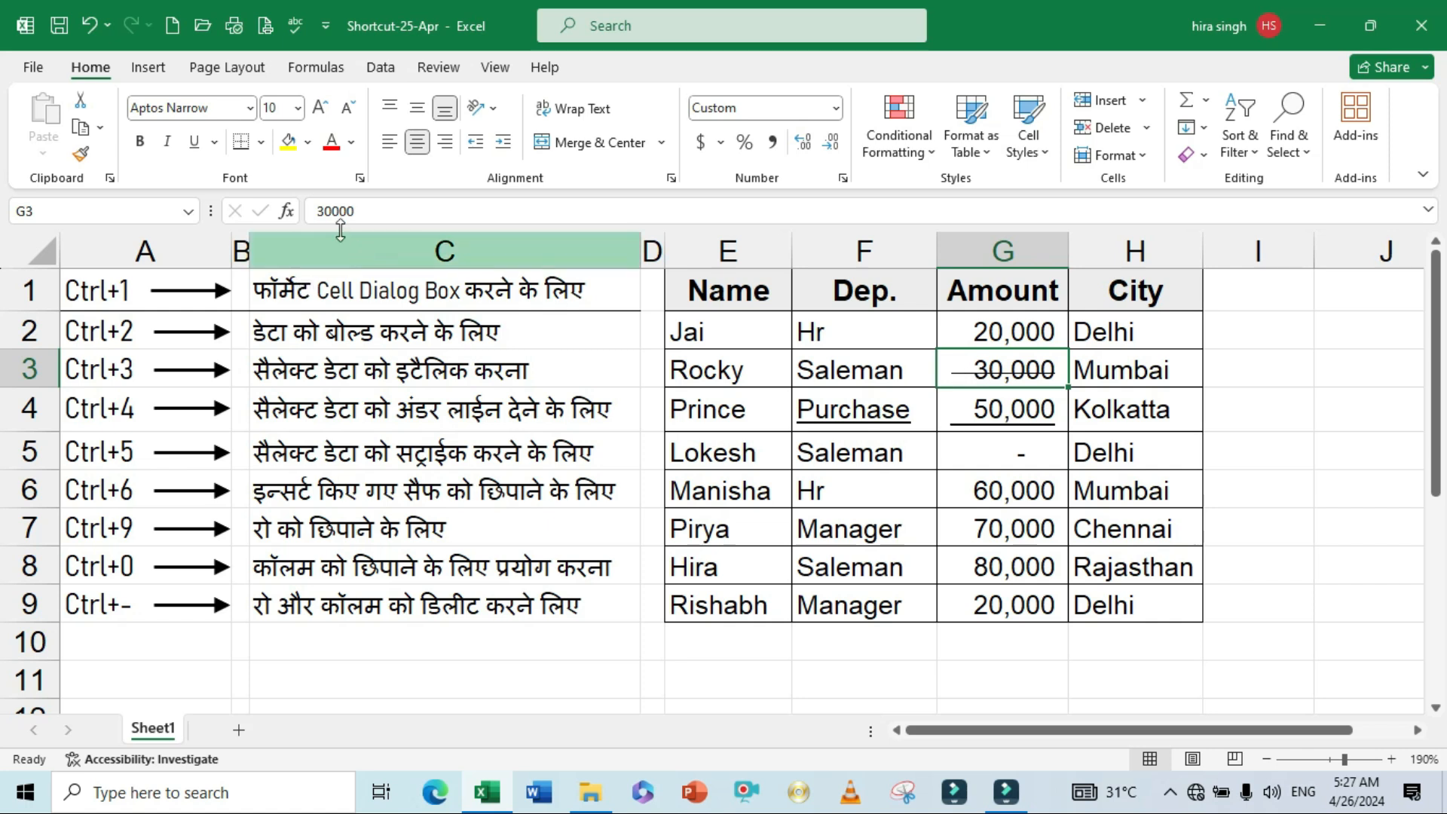
{"action": "left_click", "coordinate": [336, 147]}
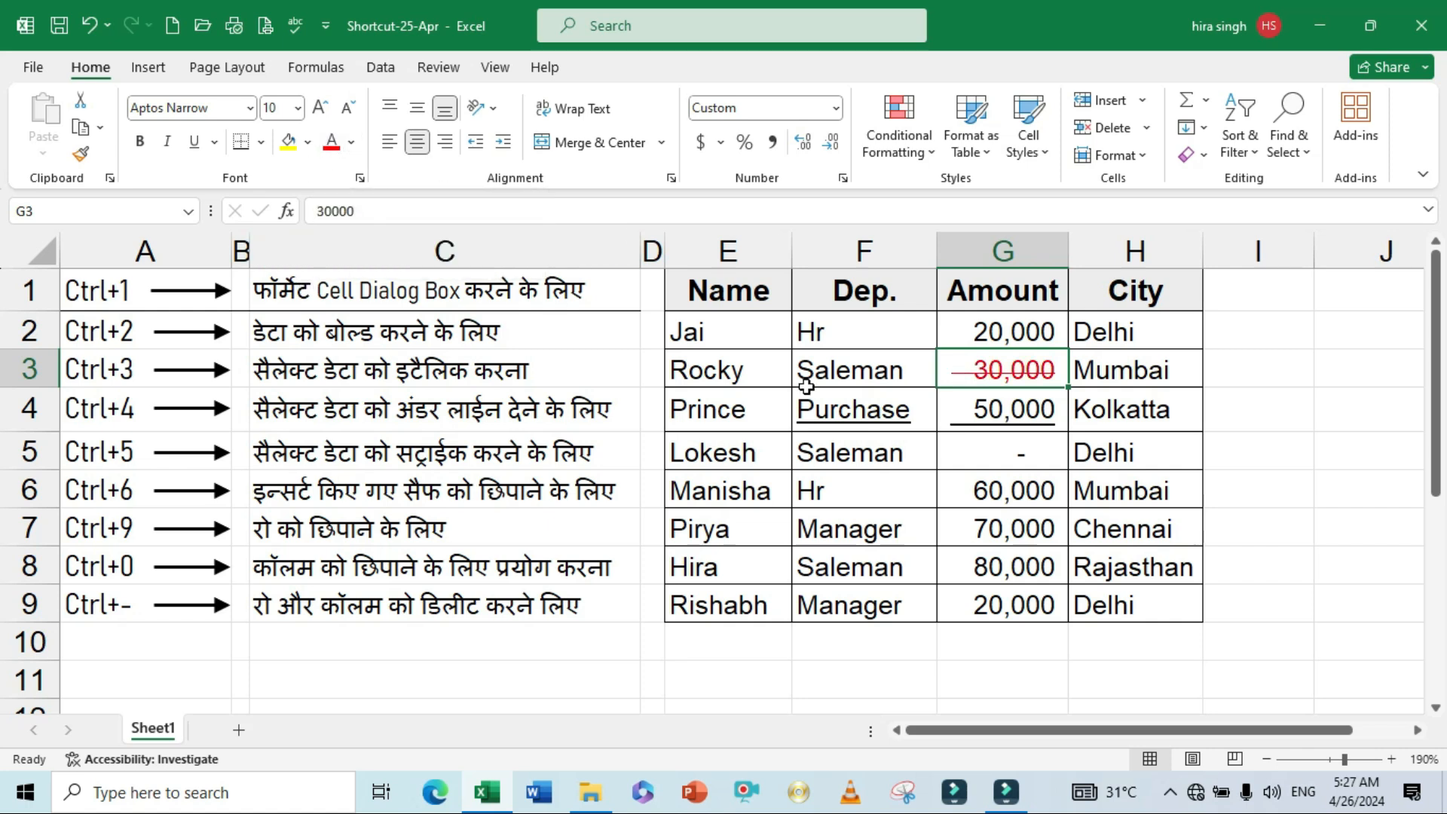
{"action": "left_click", "coordinate": [964, 486]}
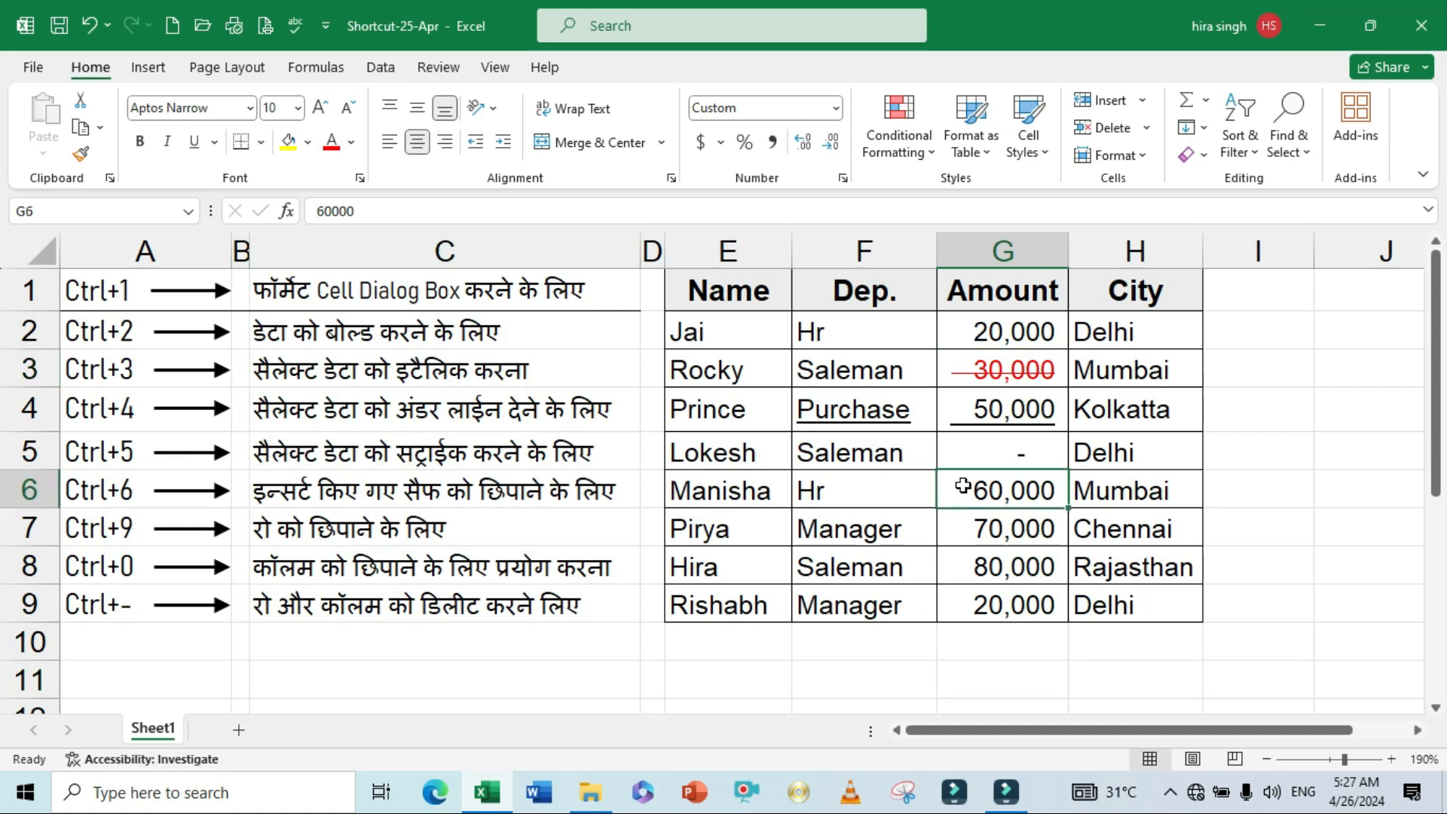
- Hide the arrow shapes beside the shortcut list and show them again
{"action": "left_click", "coordinate": [994, 360]}
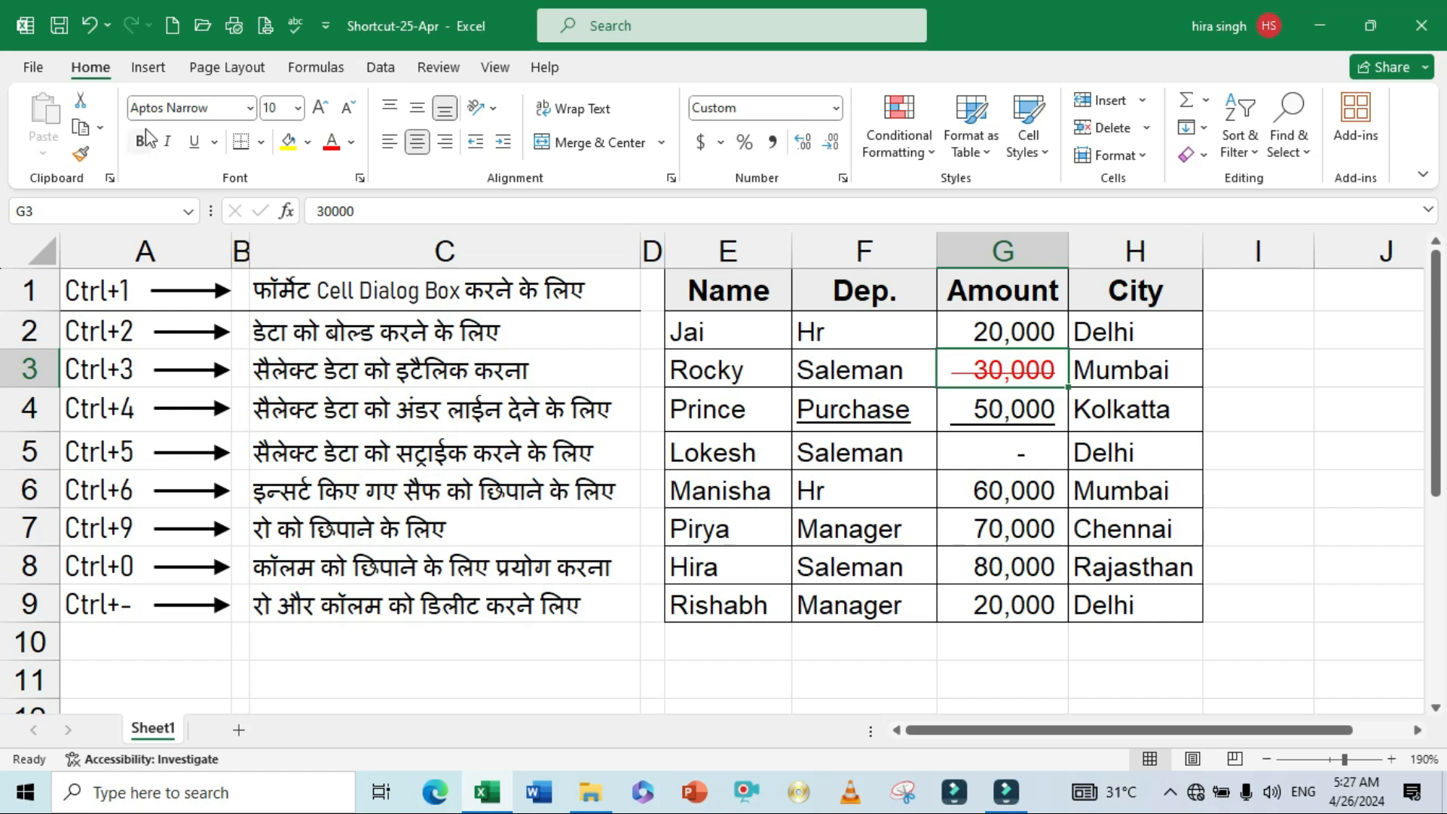
{"action": "left_click", "coordinate": [145, 69]}
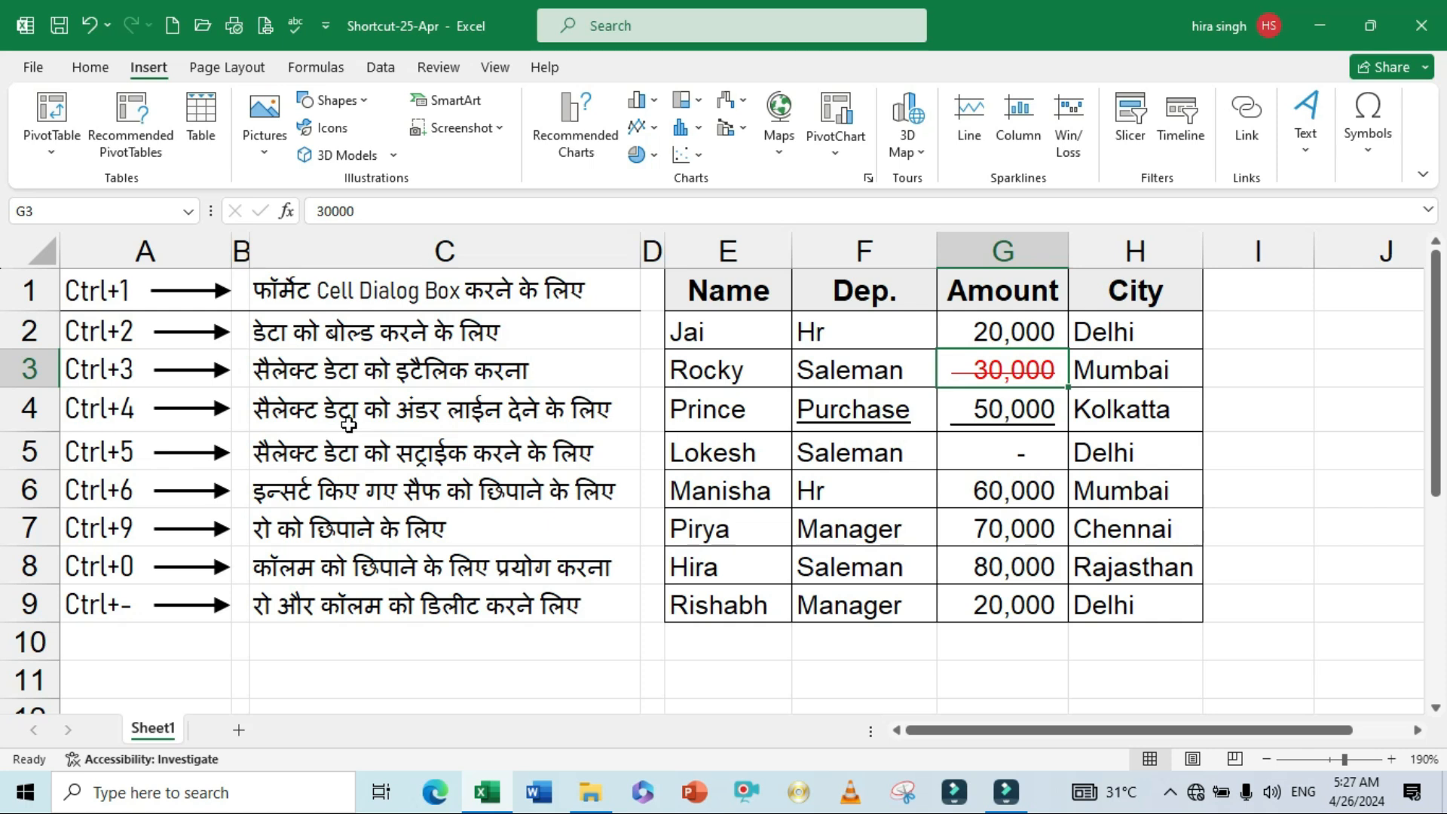
{"action": "key", "text": "ctrl+6"}
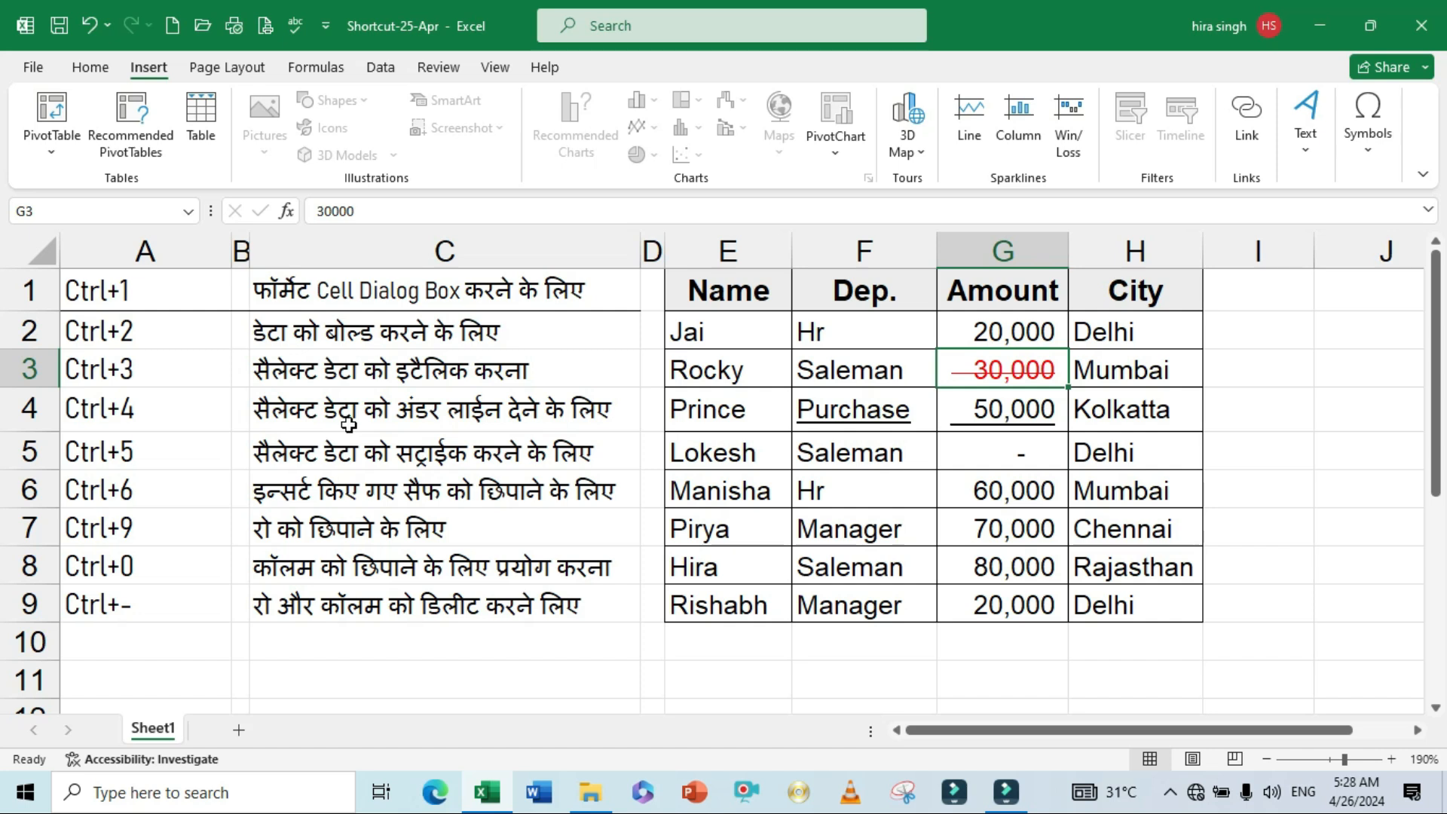
{"action": "key", "text": "ctrl+6"}
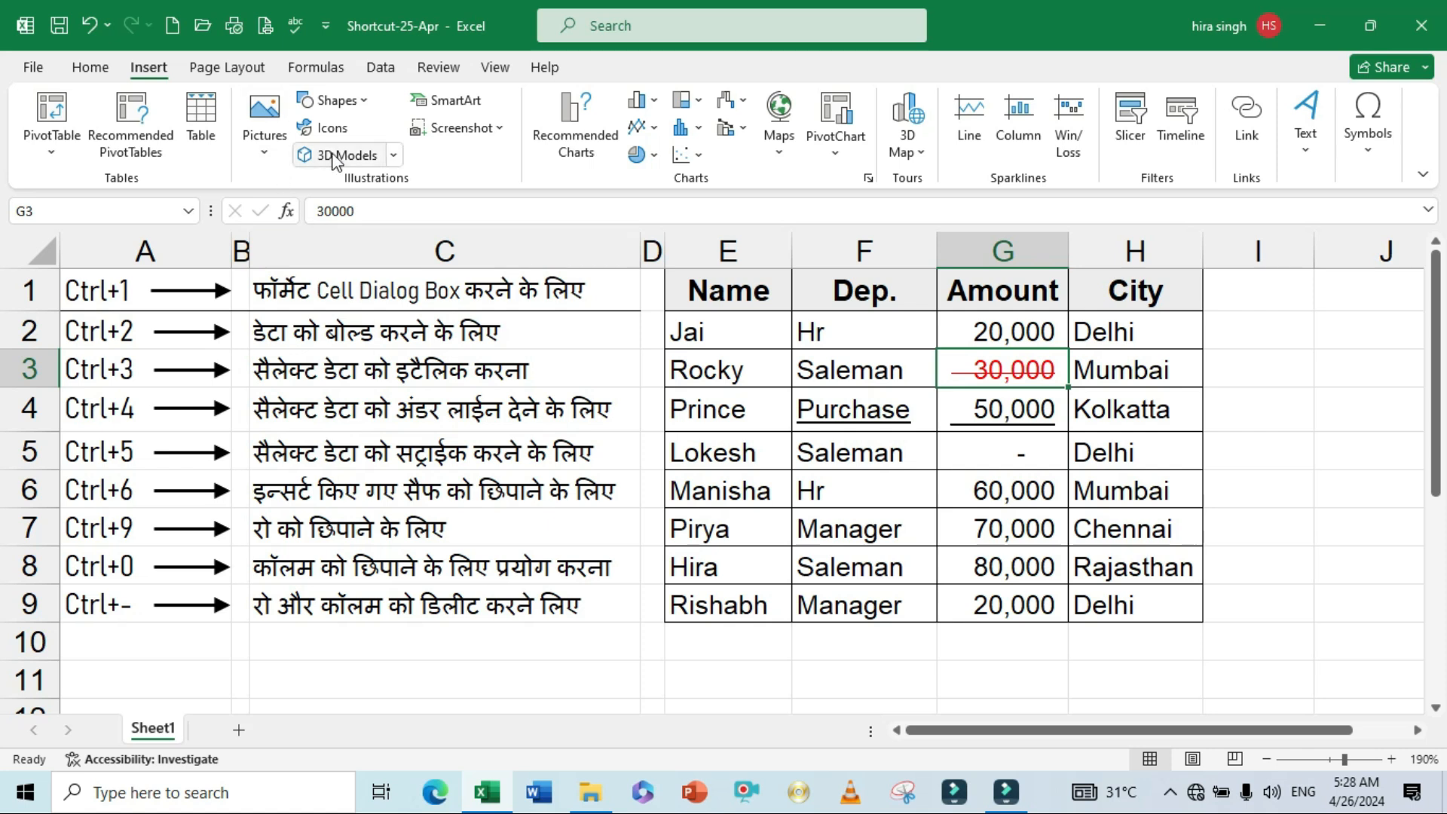
- Draw a small rectangle below the table in row 11, reaching from the edge of column C into column E
{"action": "left_click", "coordinate": [349, 103]}
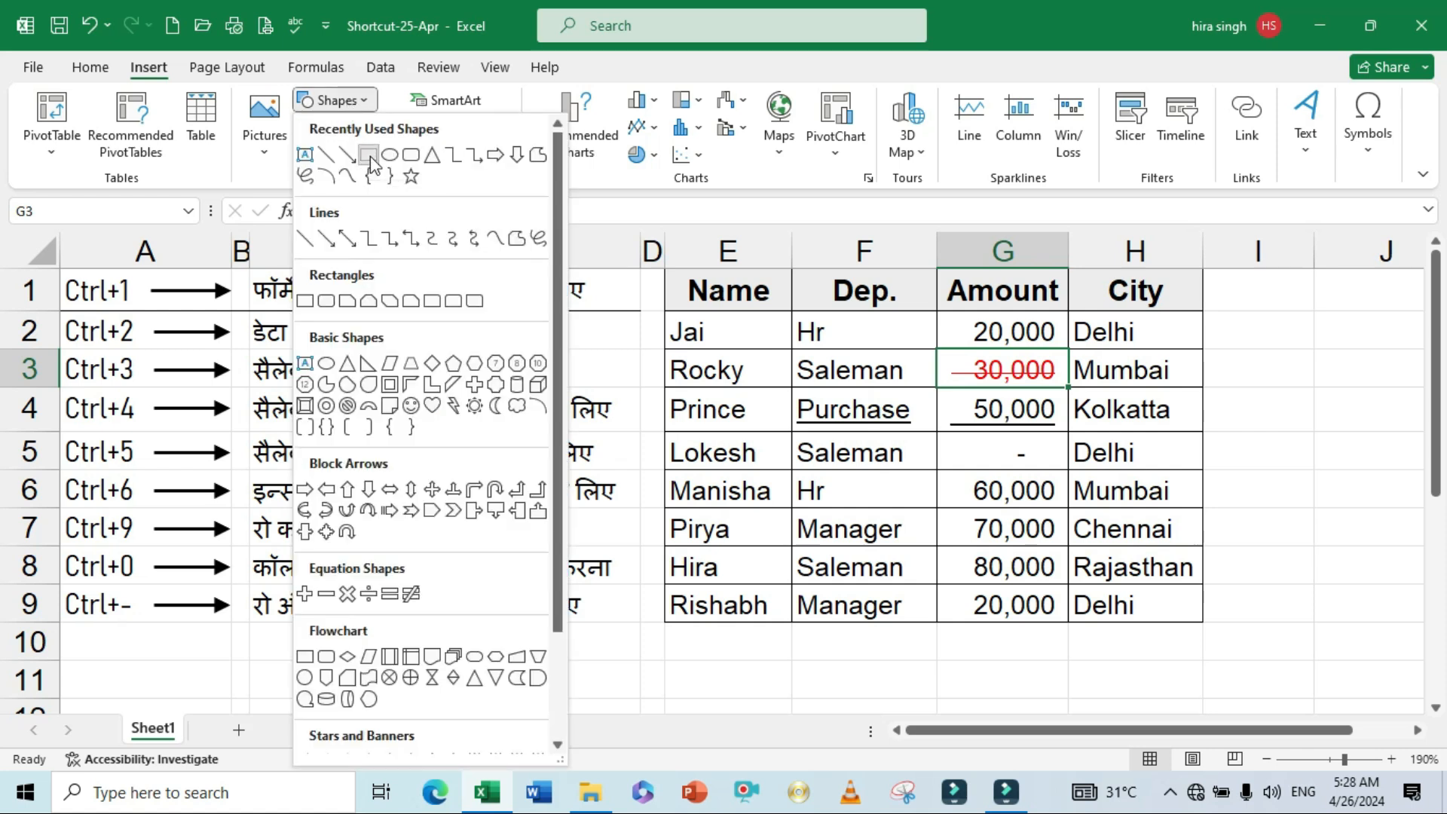
{"action": "left_click", "coordinate": [371, 158]}
{"action": "left_click_drag", "start_coordinate": [600, 658], "coordinate": [714, 697]}
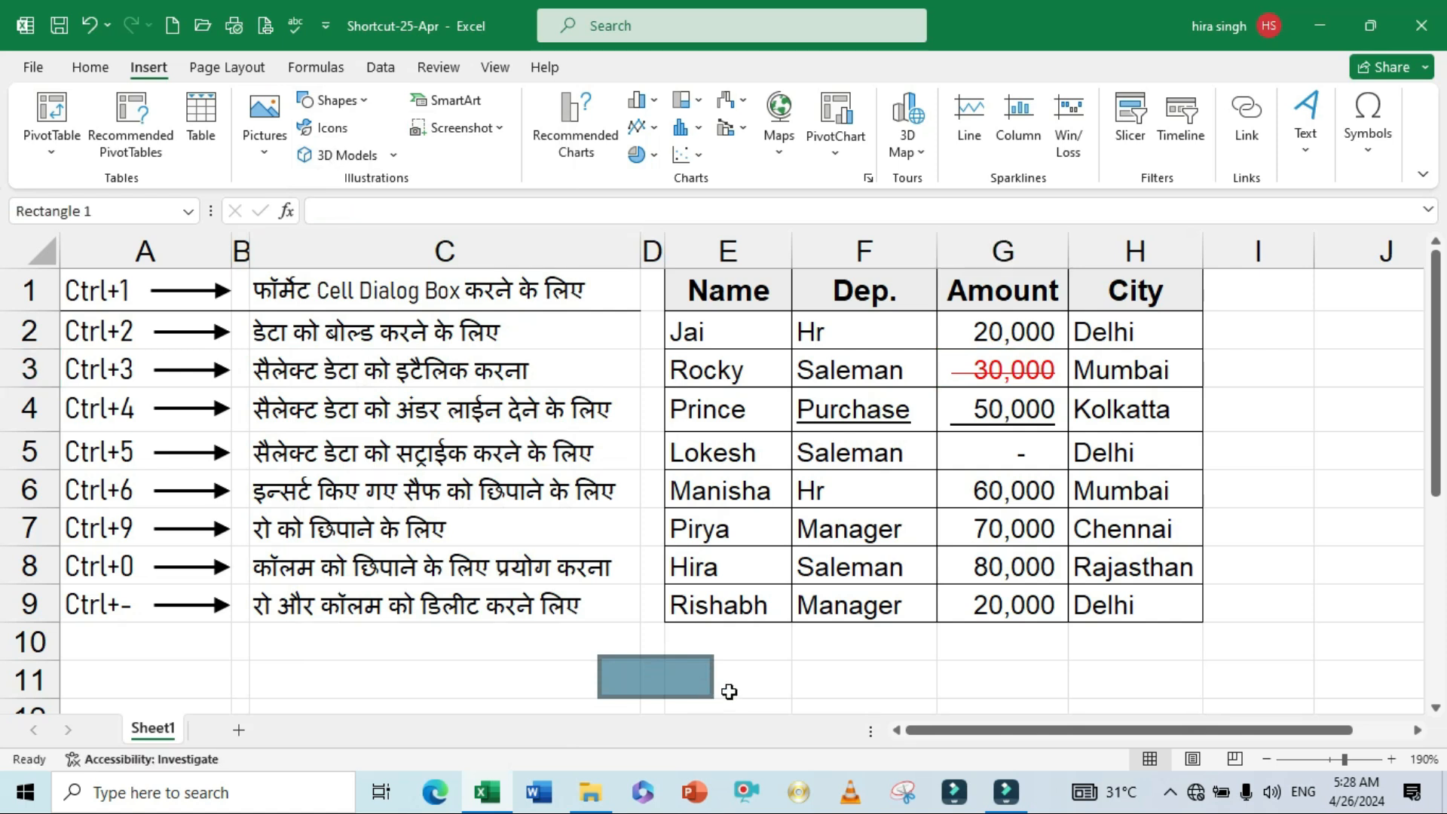
{"action": "left_click", "coordinate": [729, 691]}
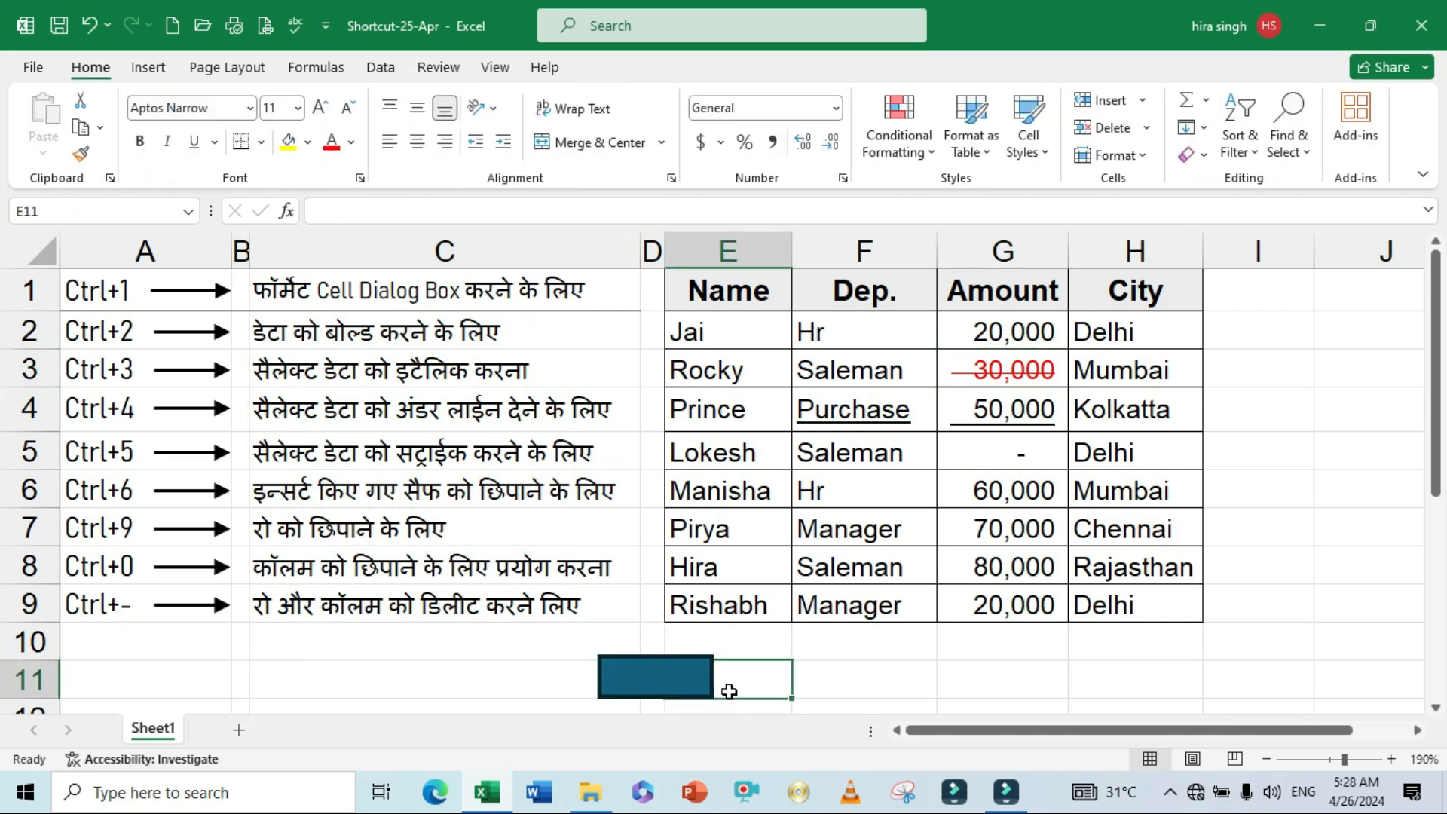
- Hide all drawn objects on the sheet, including the rectangle, and bring them back
{"action": "key", "text": "ctrl+z"}
{"action": "key", "text": "ctrl+z"}
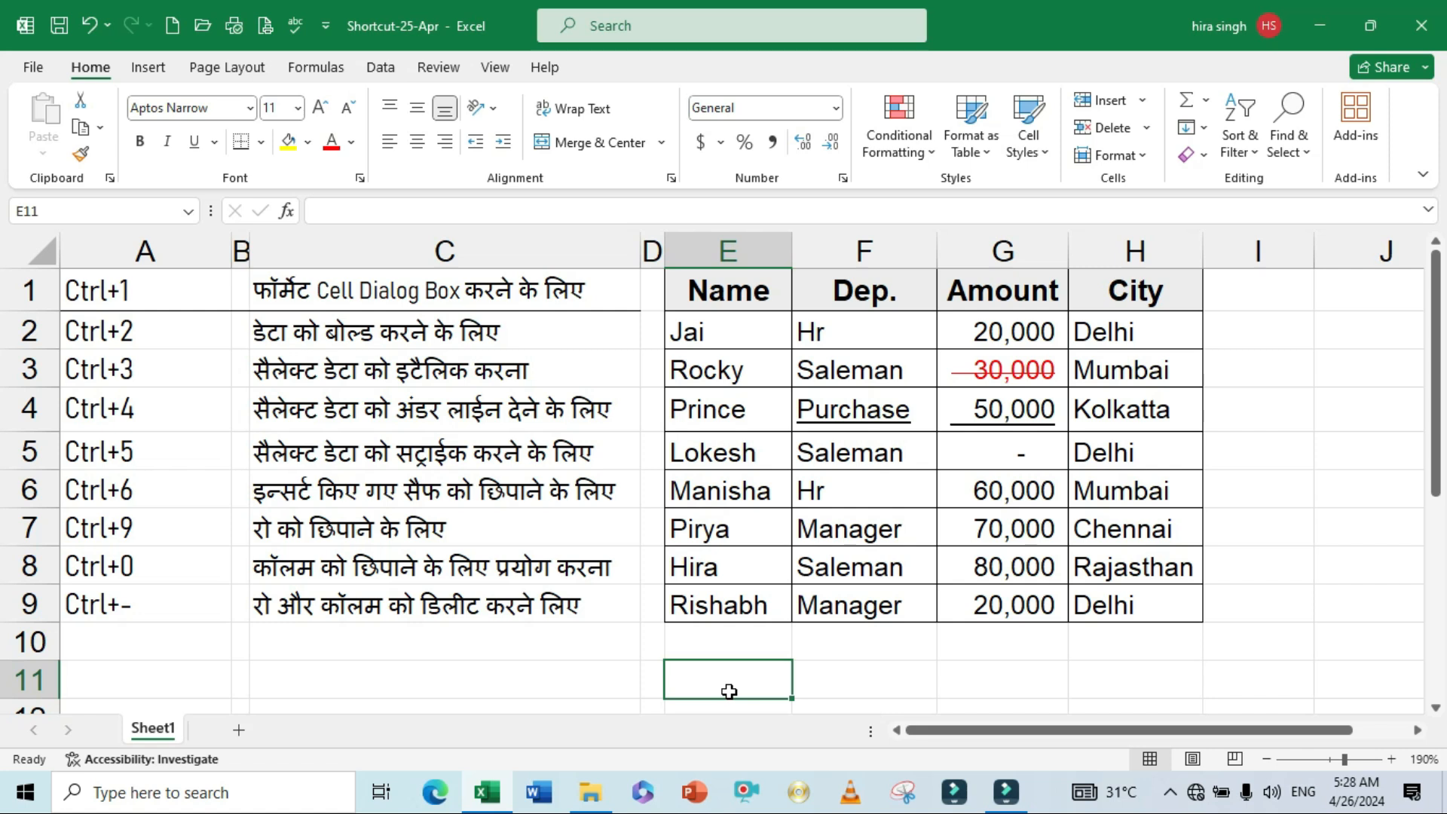
{"action": "key", "text": "ctrl+y"}
{"action": "key", "text": "ctrl+y"}
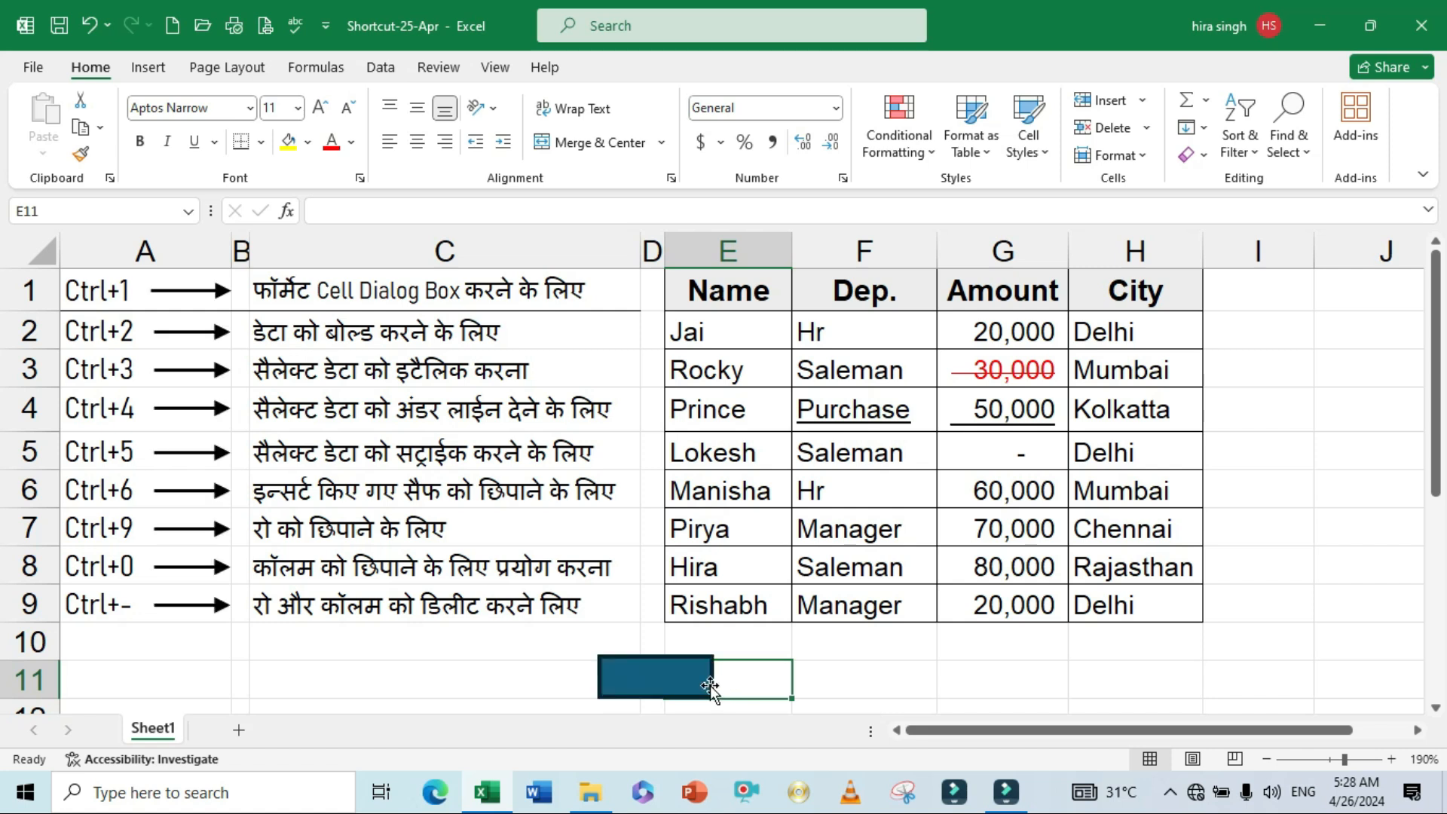
- Remove the rectangle in row 11, keeping the arrow shapes
{"action": "left_click", "coordinate": [676, 662]}
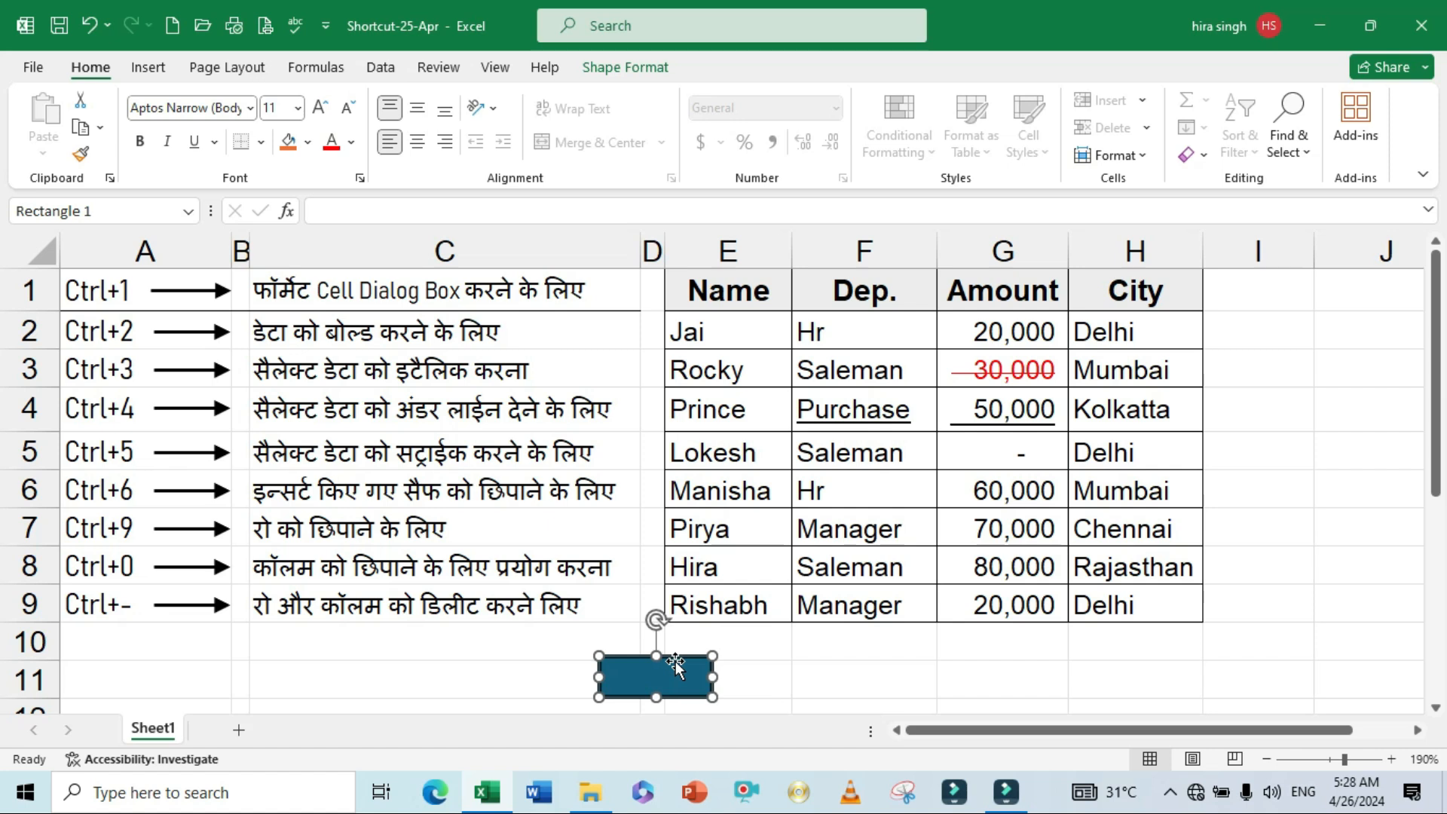
{"action": "key", "text": "ctrl+6"}
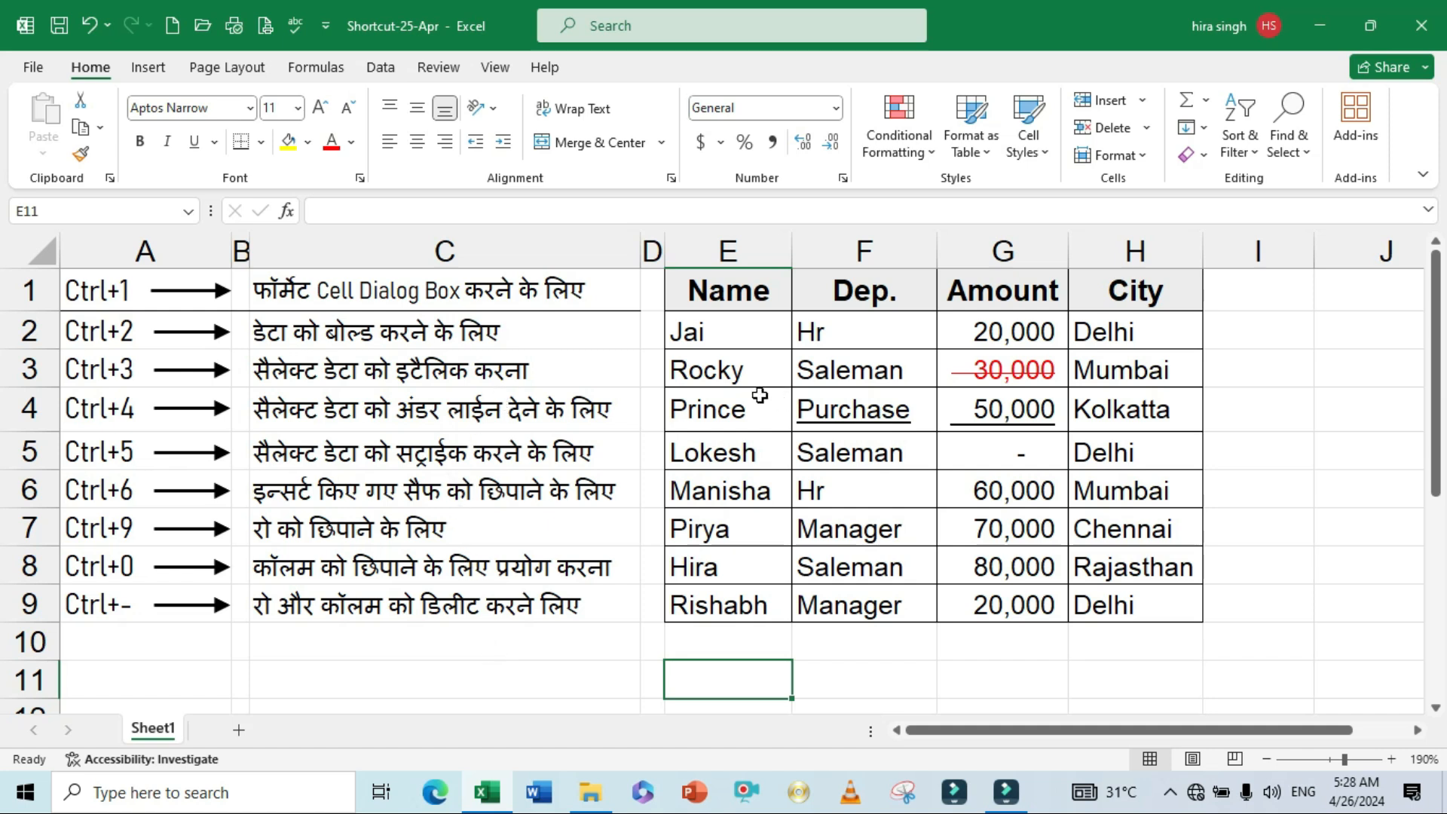
- Hide row 3 of the sheet
{"action": "left_click", "coordinate": [30, 369]}
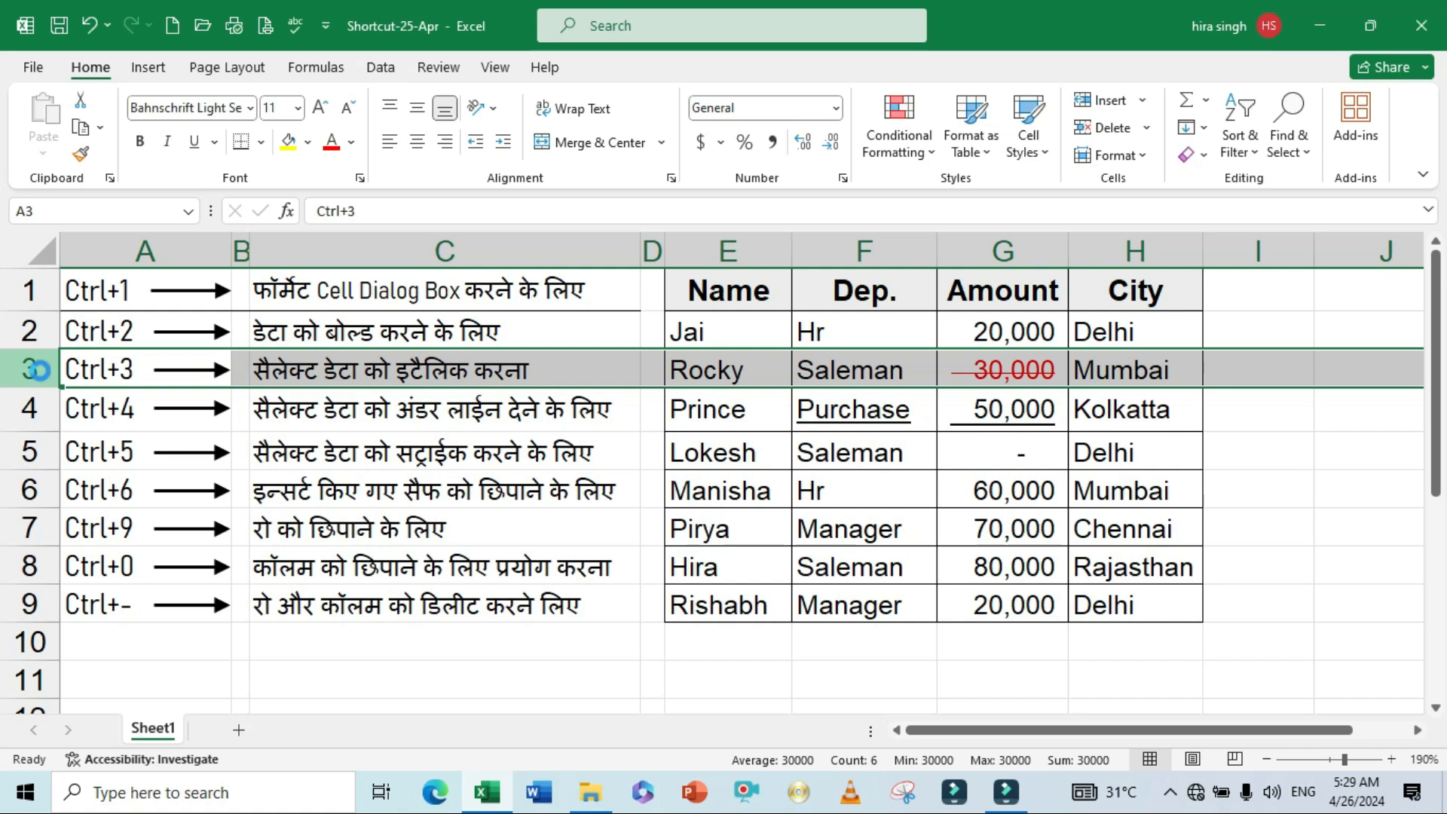
{"action": "key", "text": "ctrl+9"}
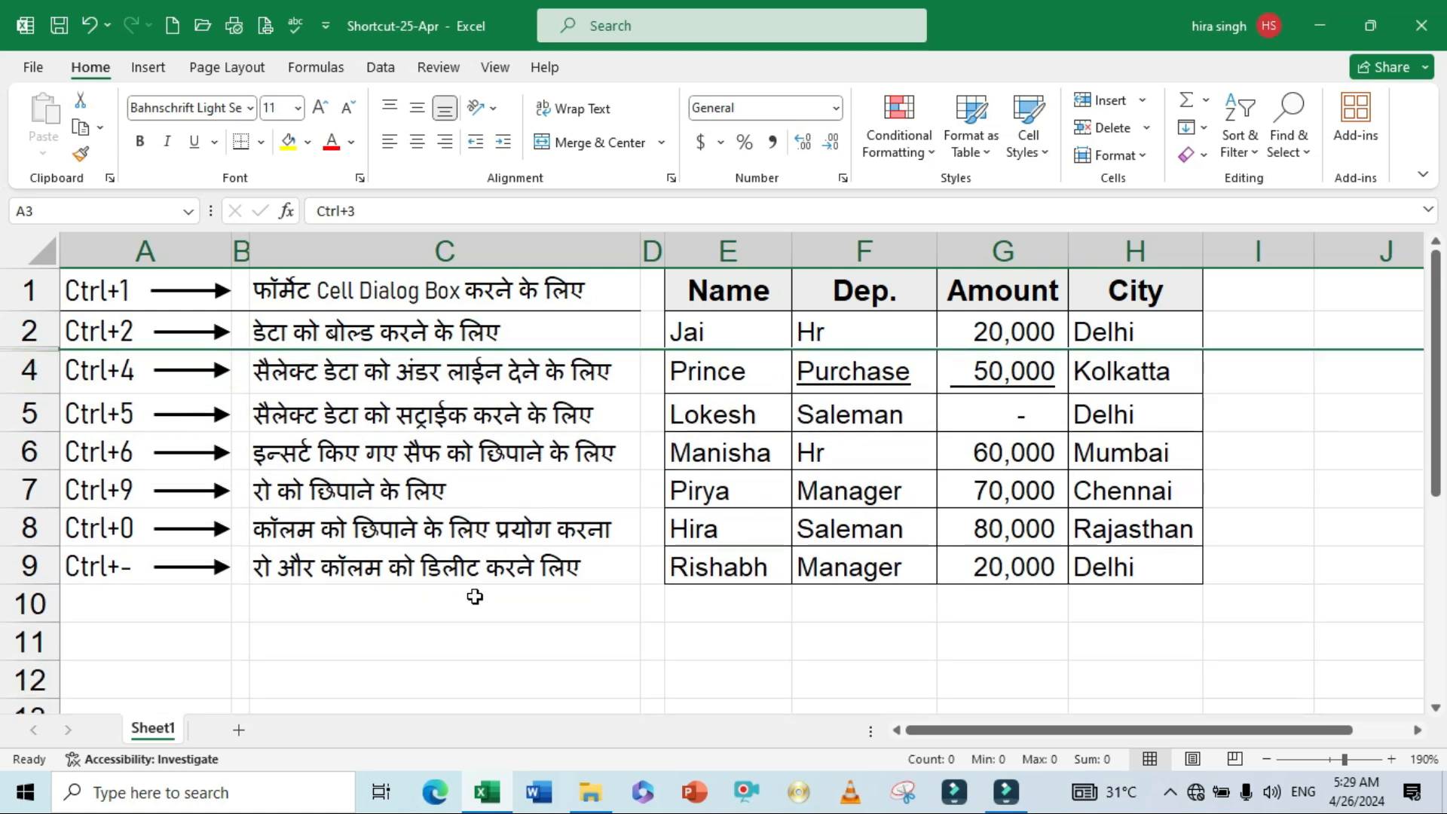
{"action": "left_click", "coordinate": [319, 616]}
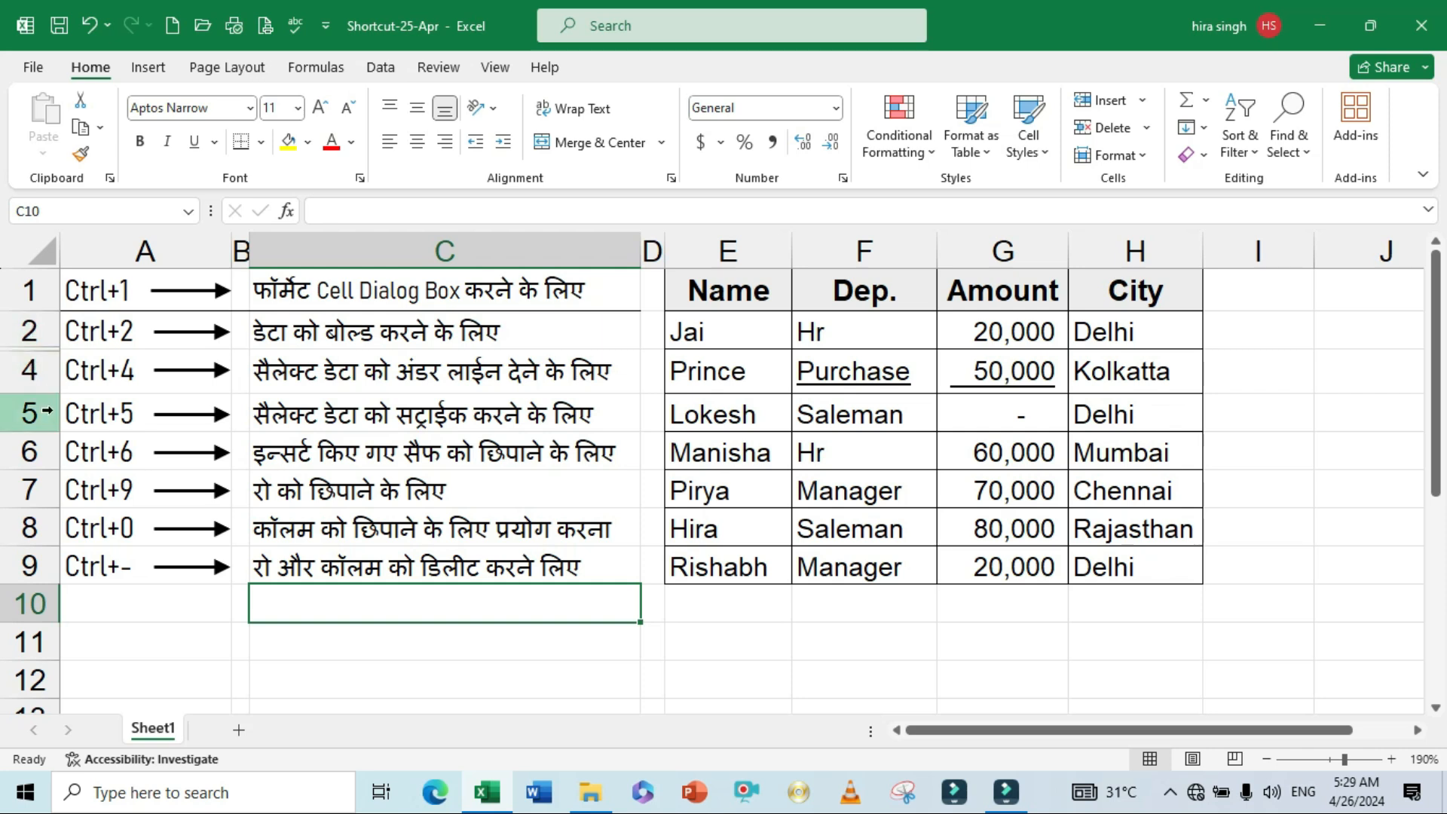
- Unhide row 3 with the whole sheet selected
{"action": "left_click", "coordinate": [42, 325]}
{"action": "left_click_drag", "start_coordinate": [41, 325], "coordinate": [34, 359]}
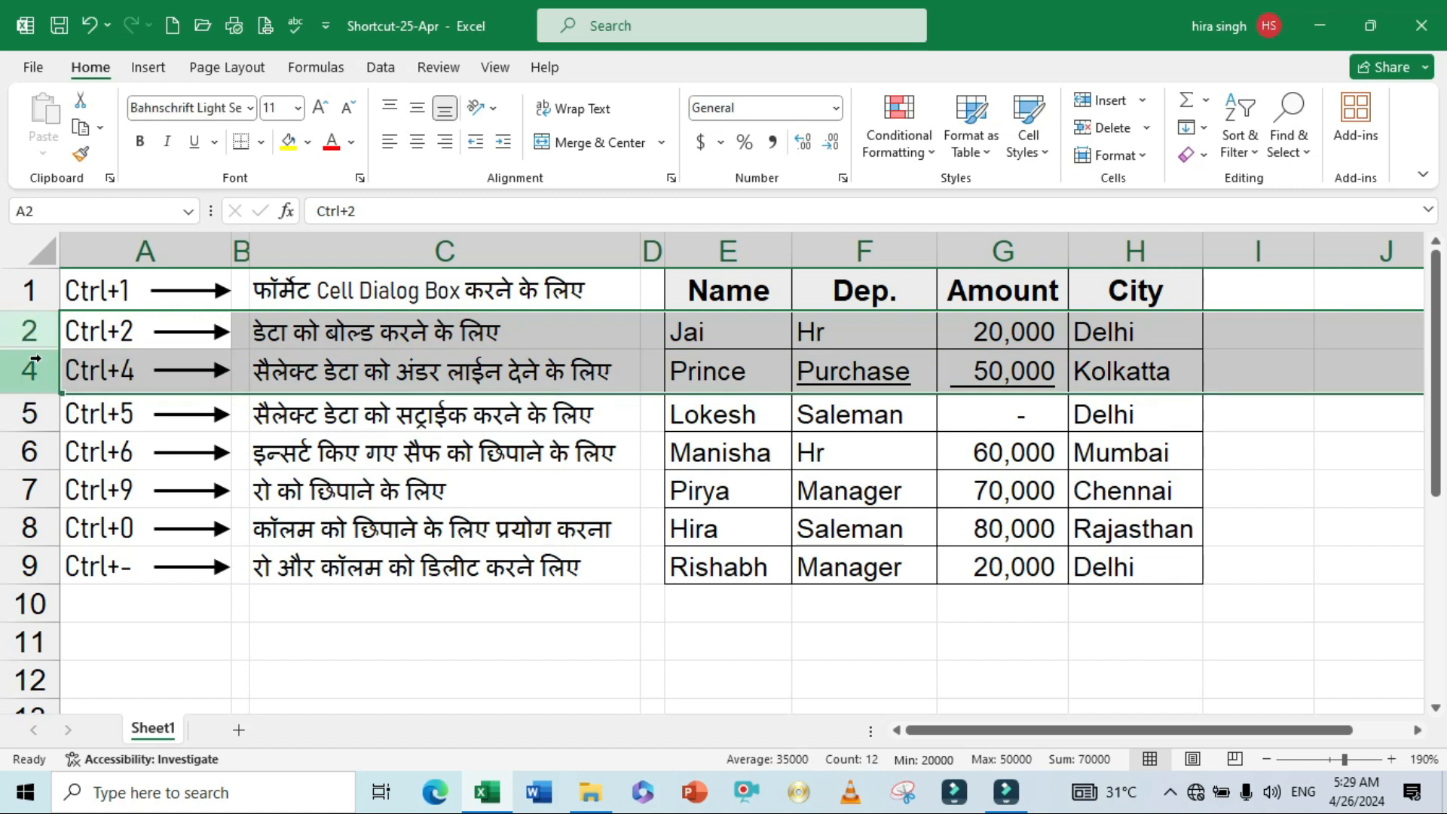
{"action": "left_click", "coordinate": [287, 647]}
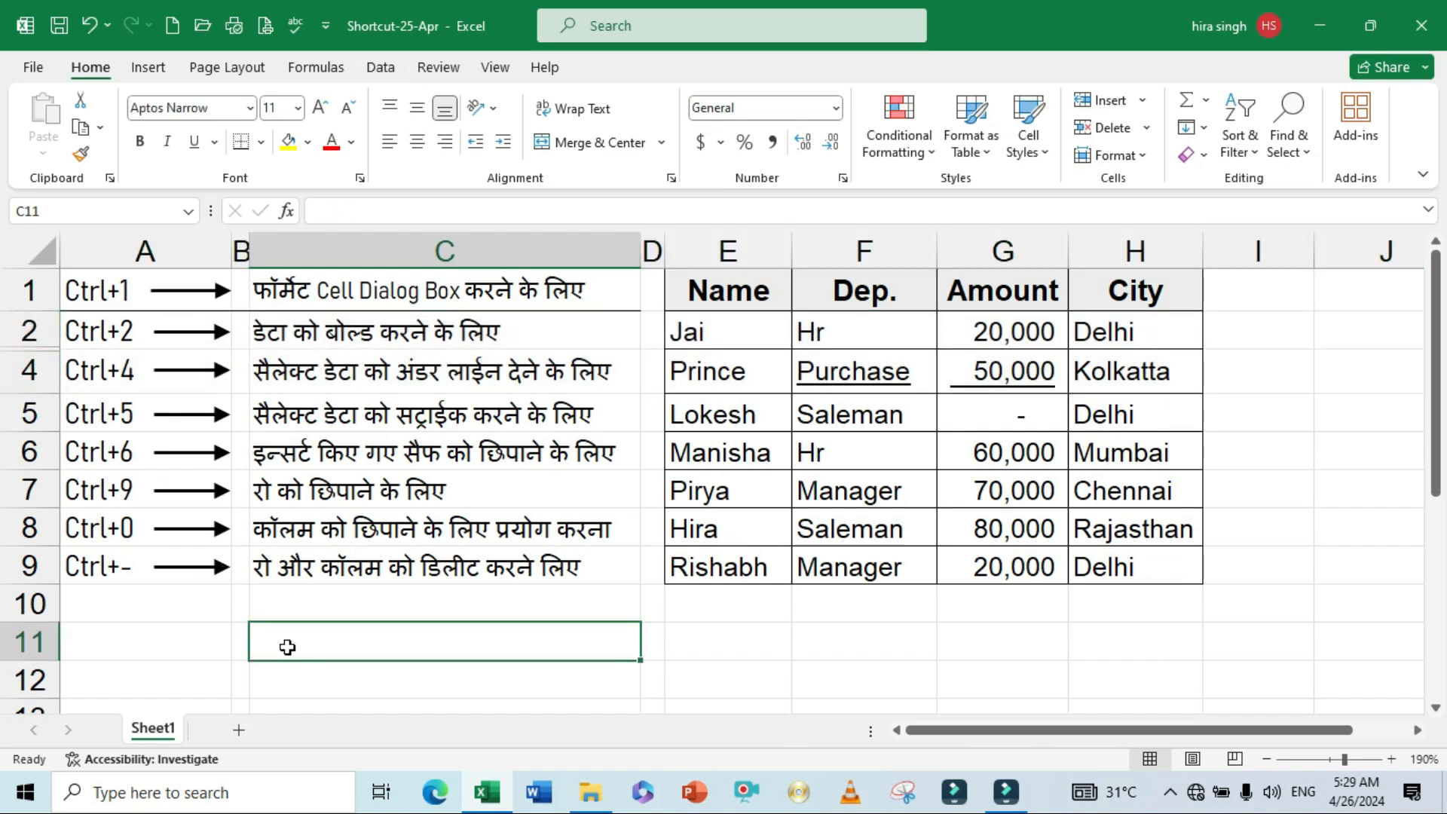
{"action": "left_click", "coordinate": [45, 254]}
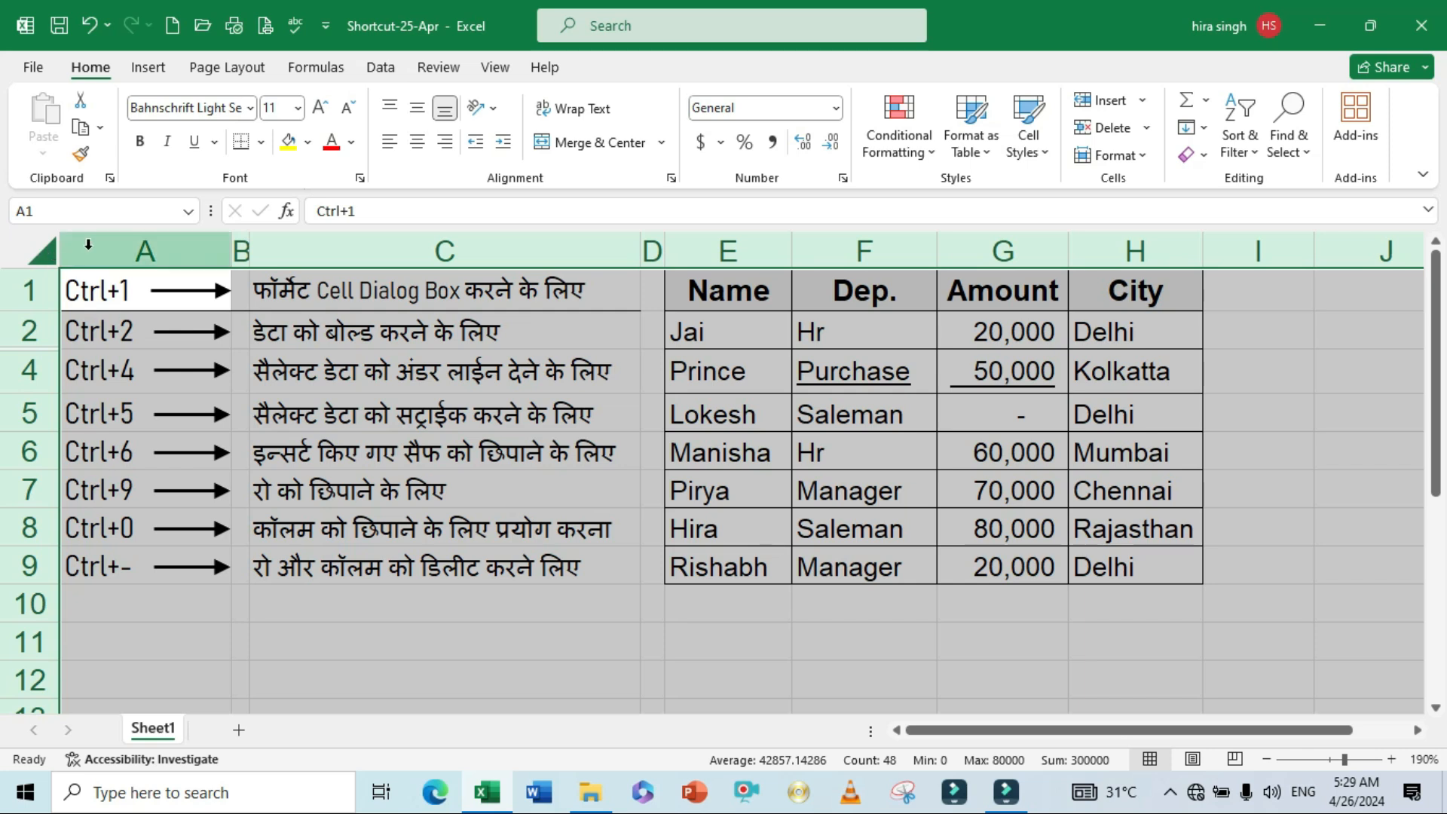
{"action": "key", "text": "ctrl+shift+9"}
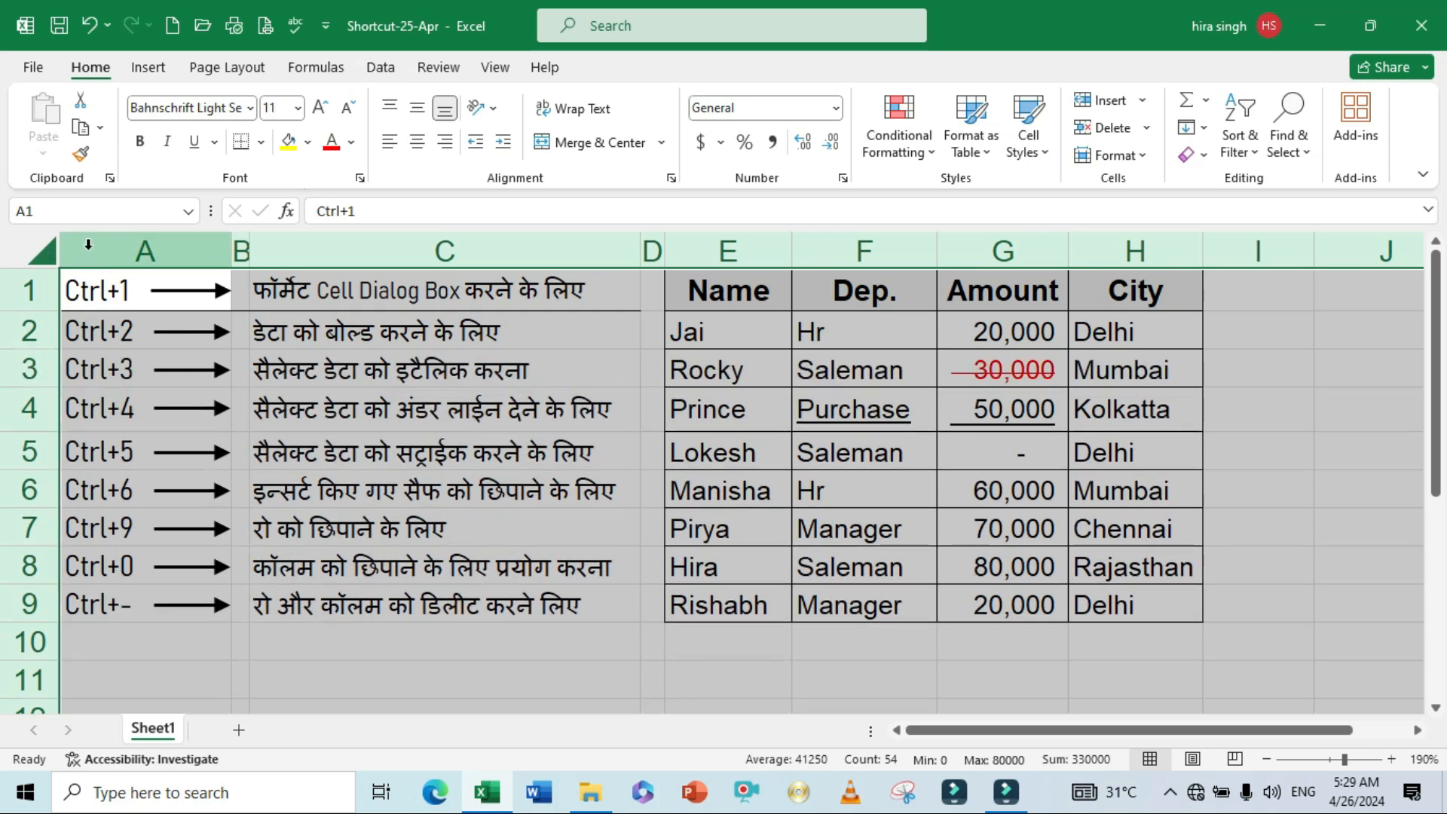
{"action": "left_click", "coordinate": [430, 651]}
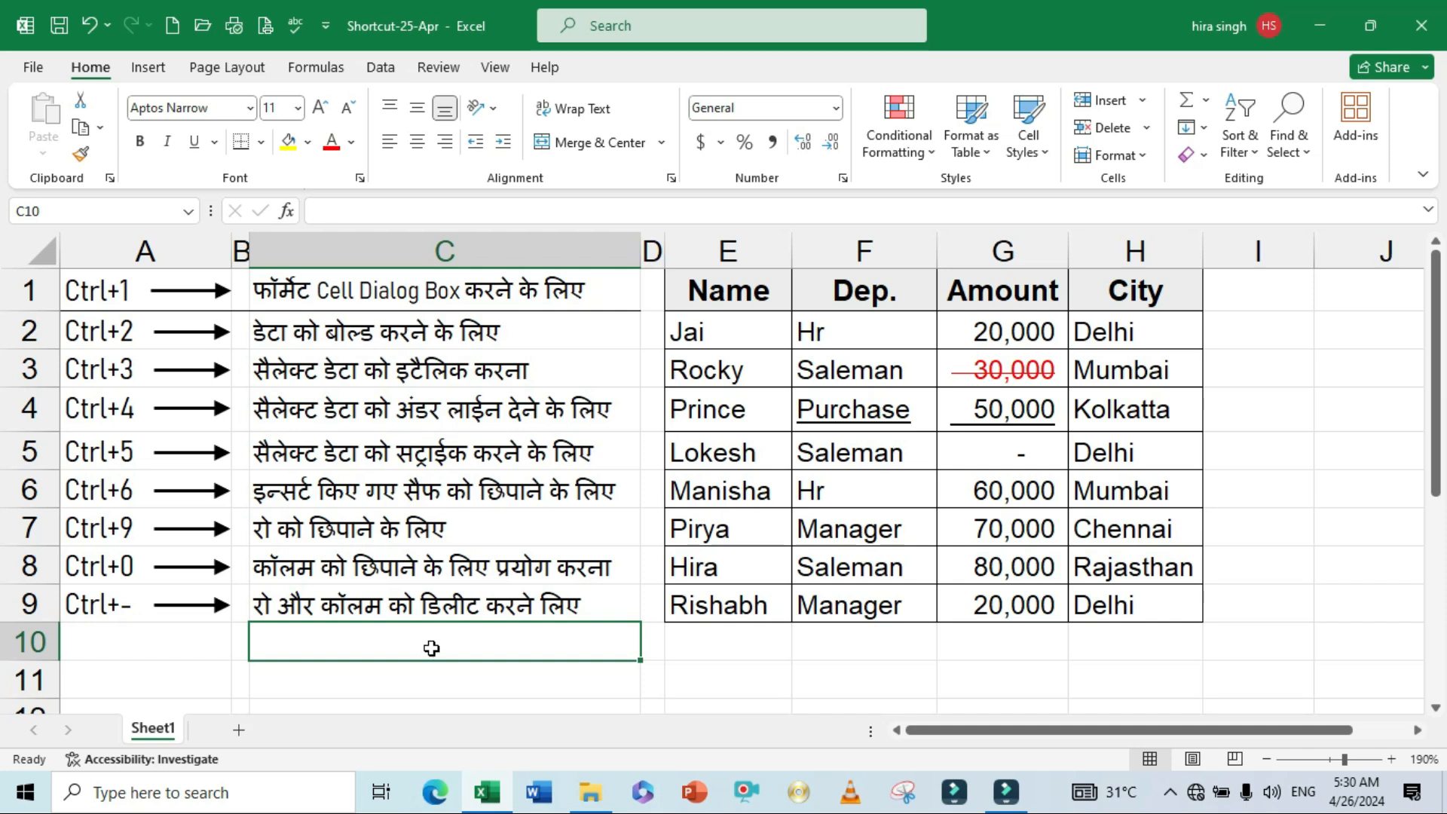
- Undo the unhiding of row 3 and unhide it again from a selection of rows 2 to 4
{"action": "key", "text": "ctrl+z"}
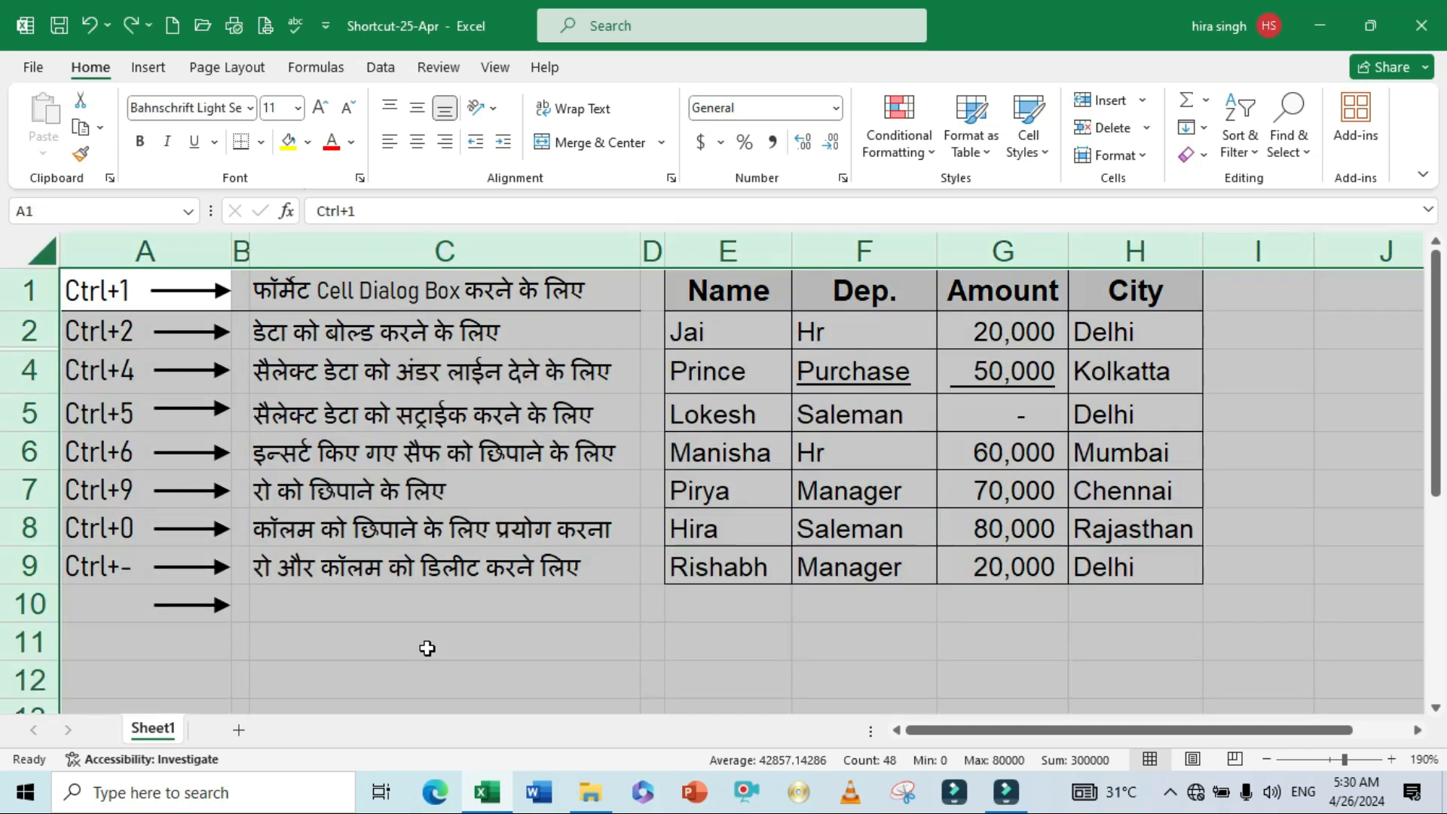
{"action": "left_click", "coordinate": [34, 377]}
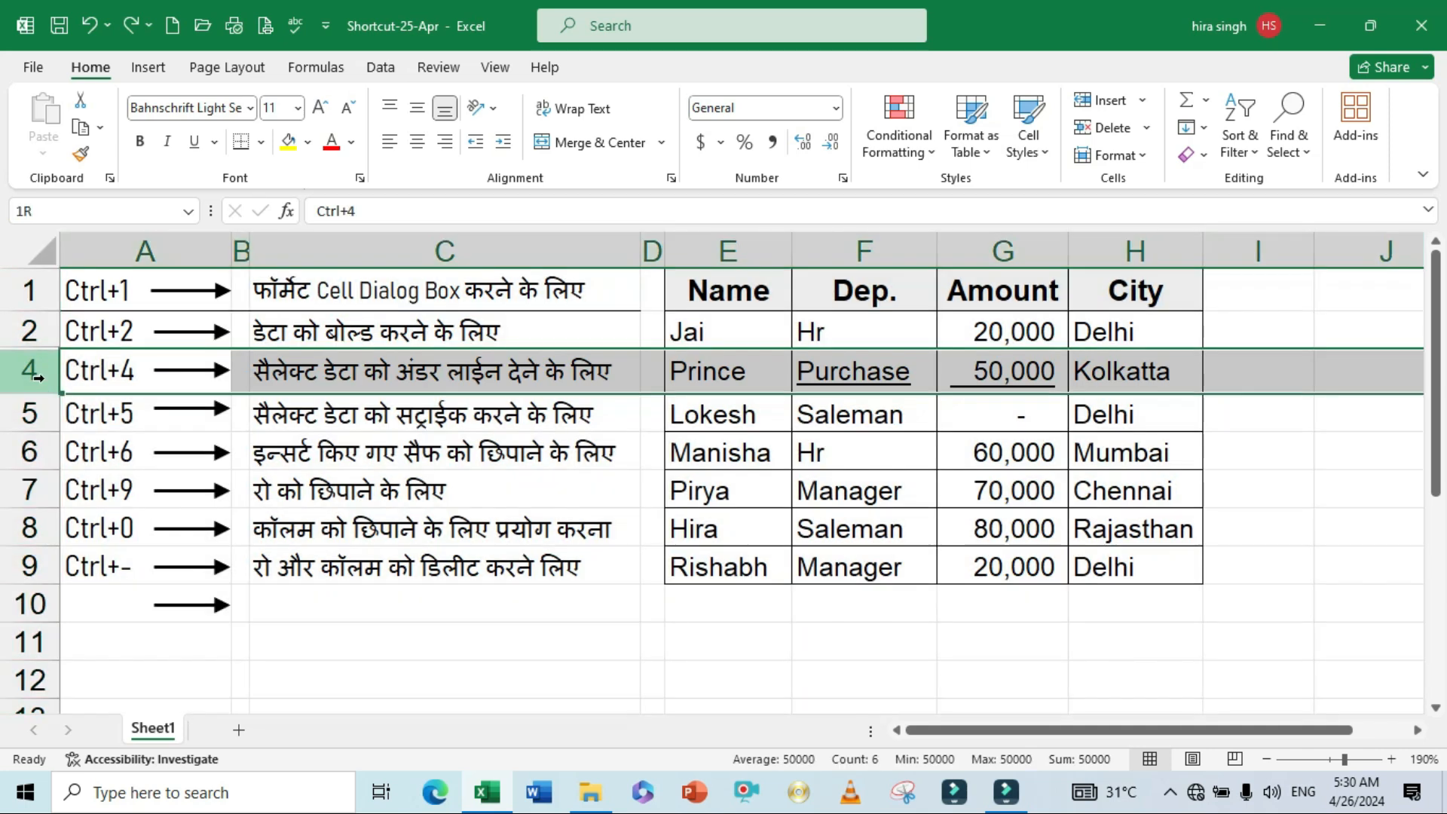
{"action": "left_click_drag", "start_coordinate": [37, 334], "coordinate": [30, 367]}
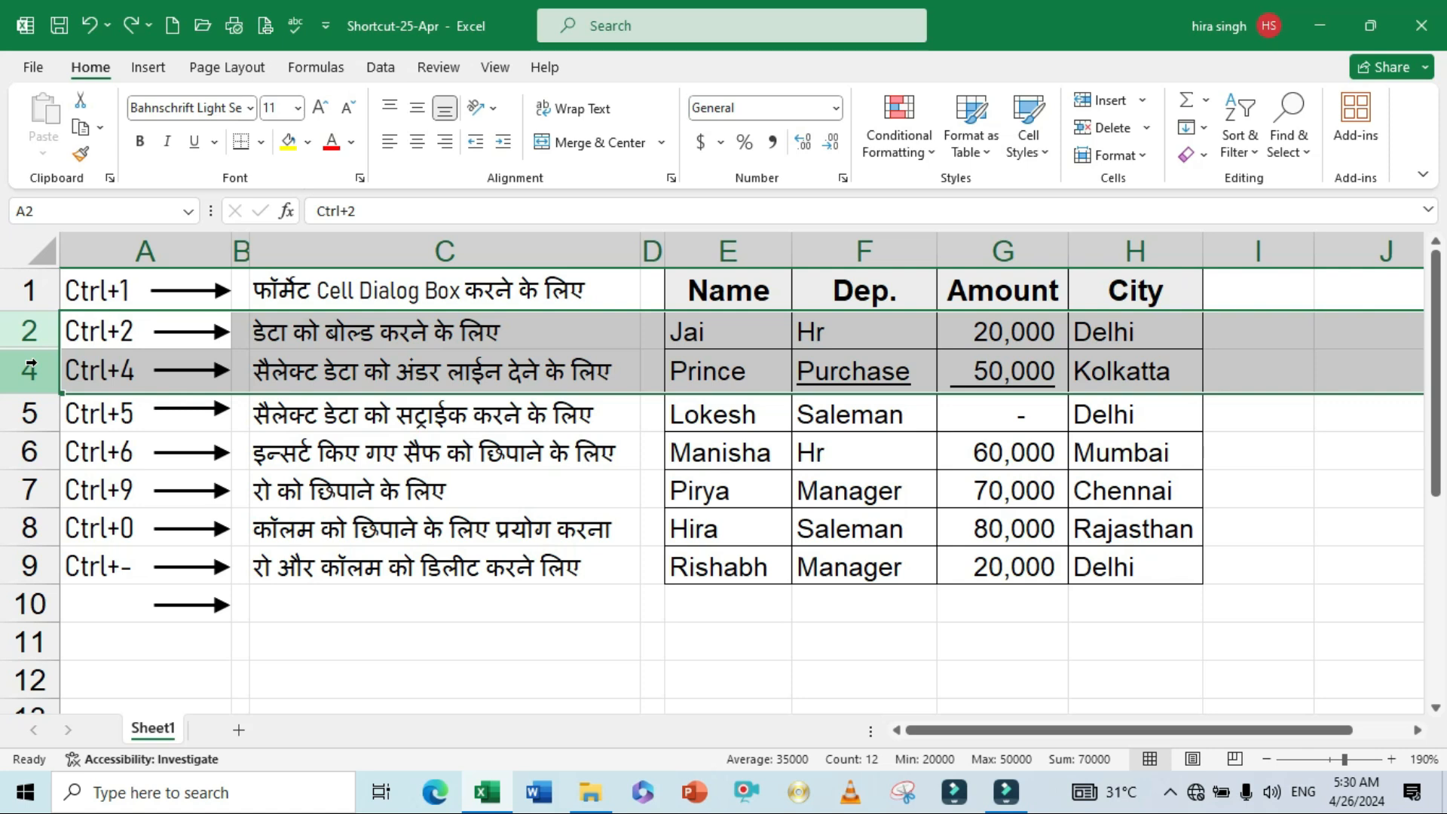
{"action": "right_click", "coordinate": [30, 367]}
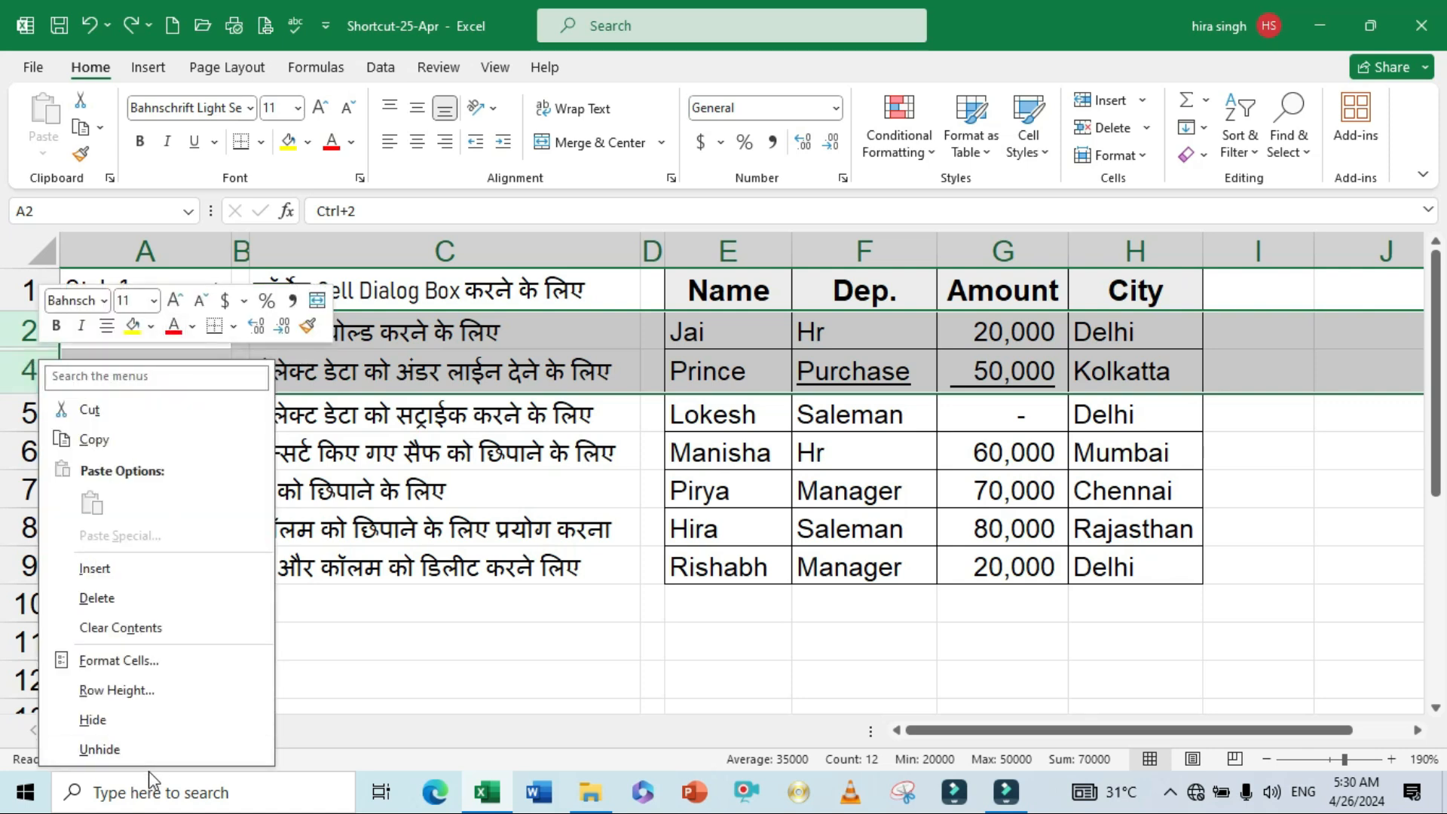
{"action": "left_click", "coordinate": [106, 747]}
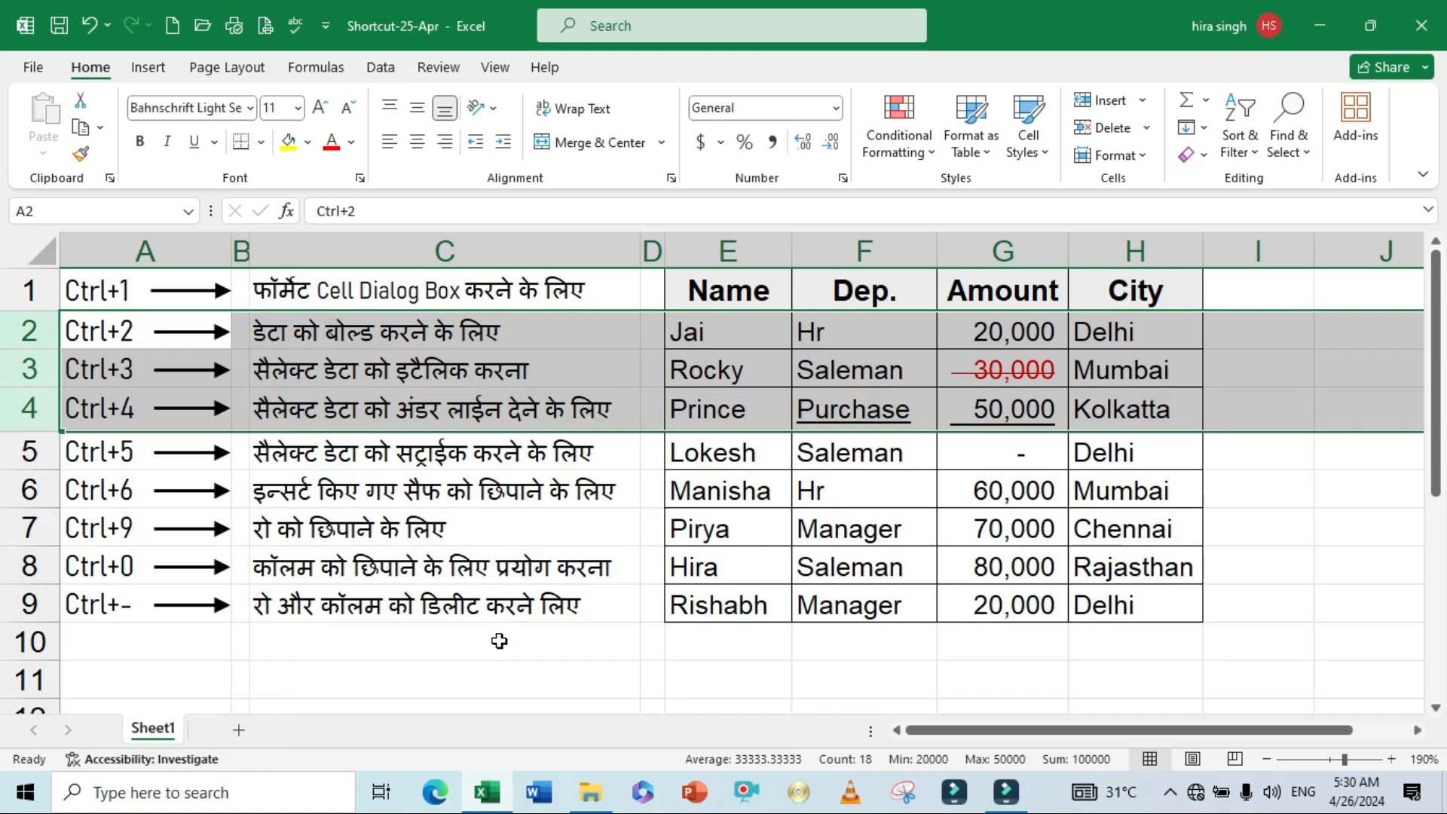
{"action": "left_click", "coordinate": [499, 641]}
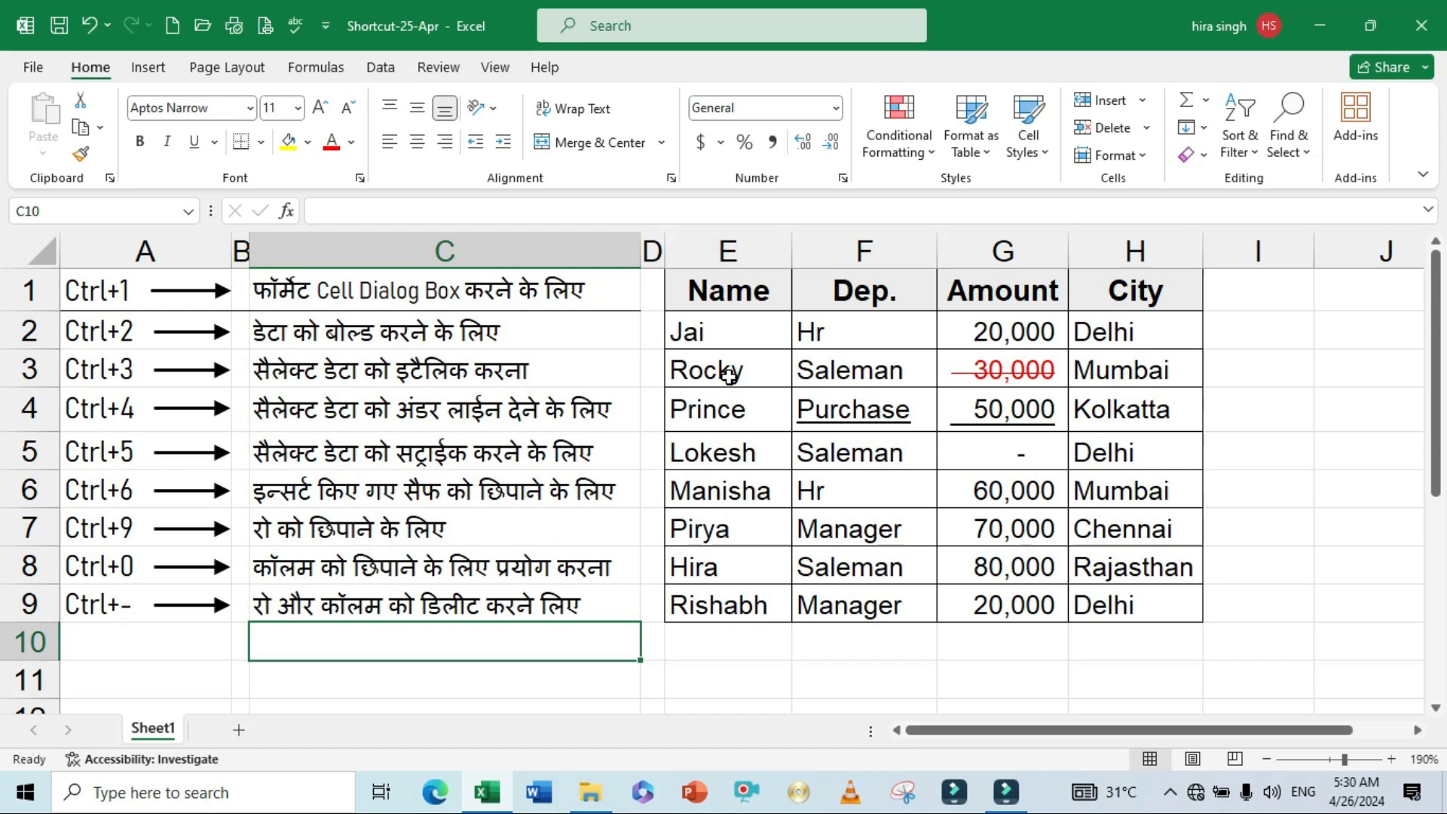
- Delete the Name column E and undo the deletion
{"action": "left_click", "coordinate": [735, 238]}
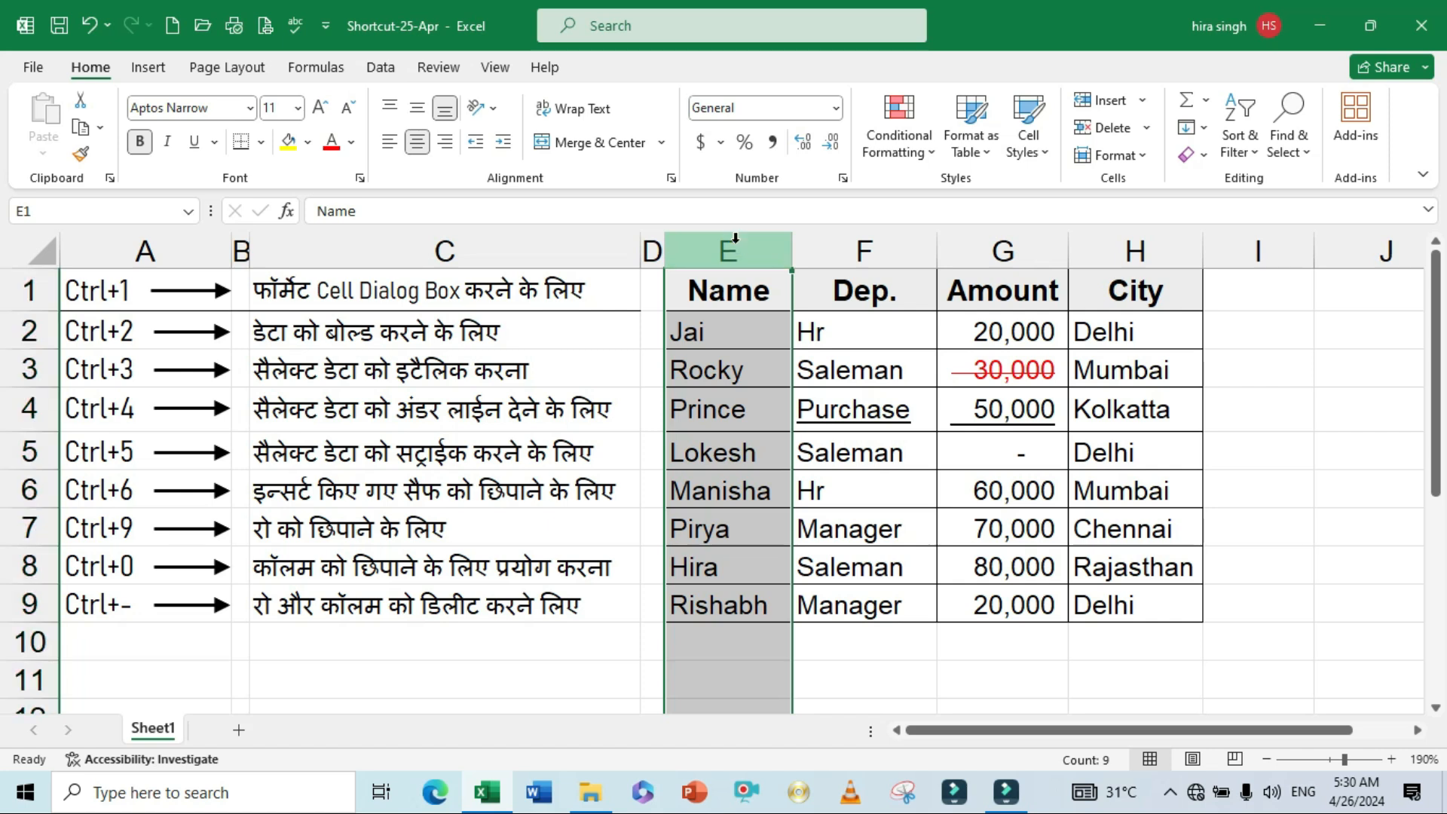
{"action": "key", "text": "ctrl+minus"}
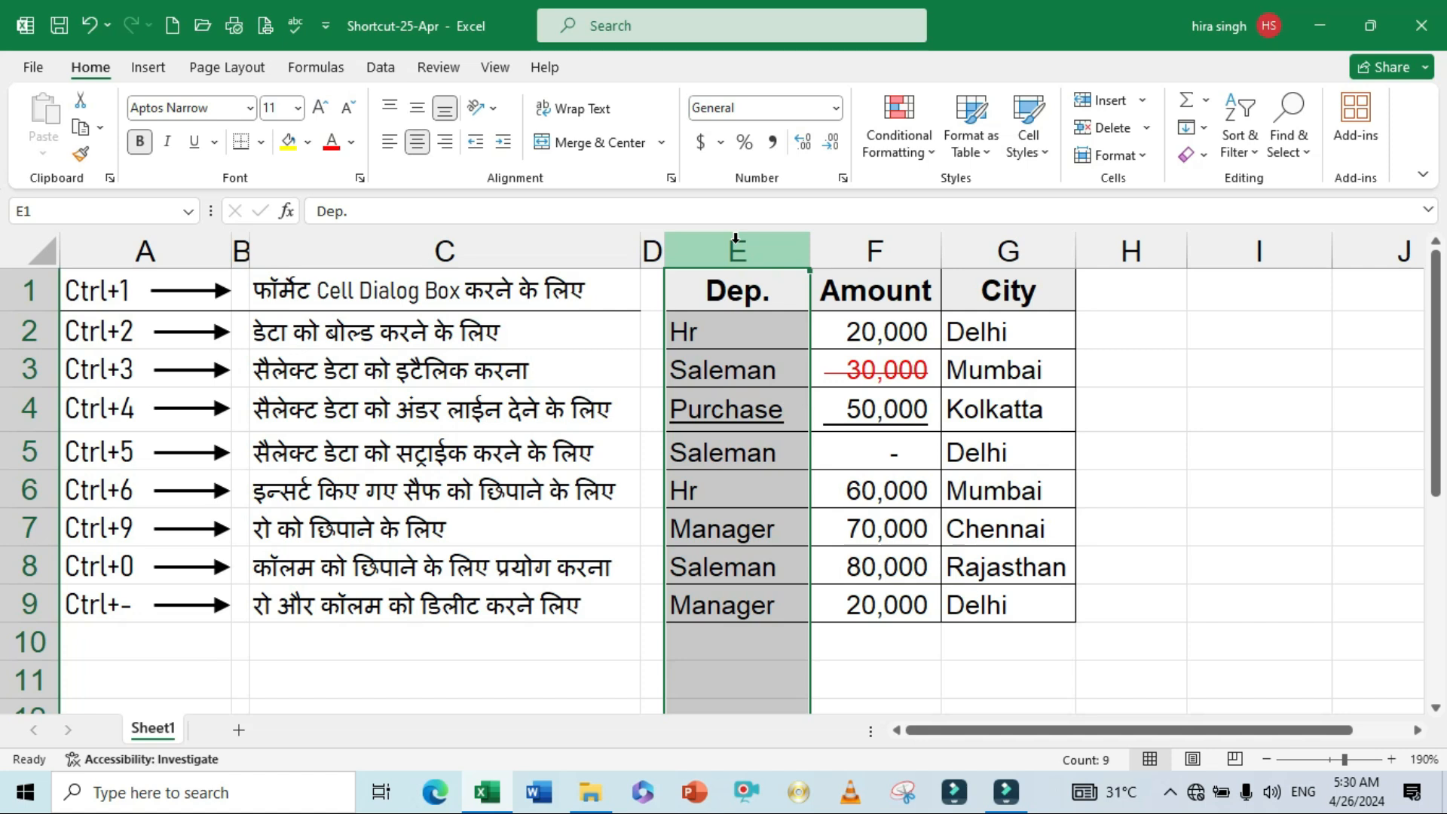
{"action": "key", "text": "ctrl+z"}
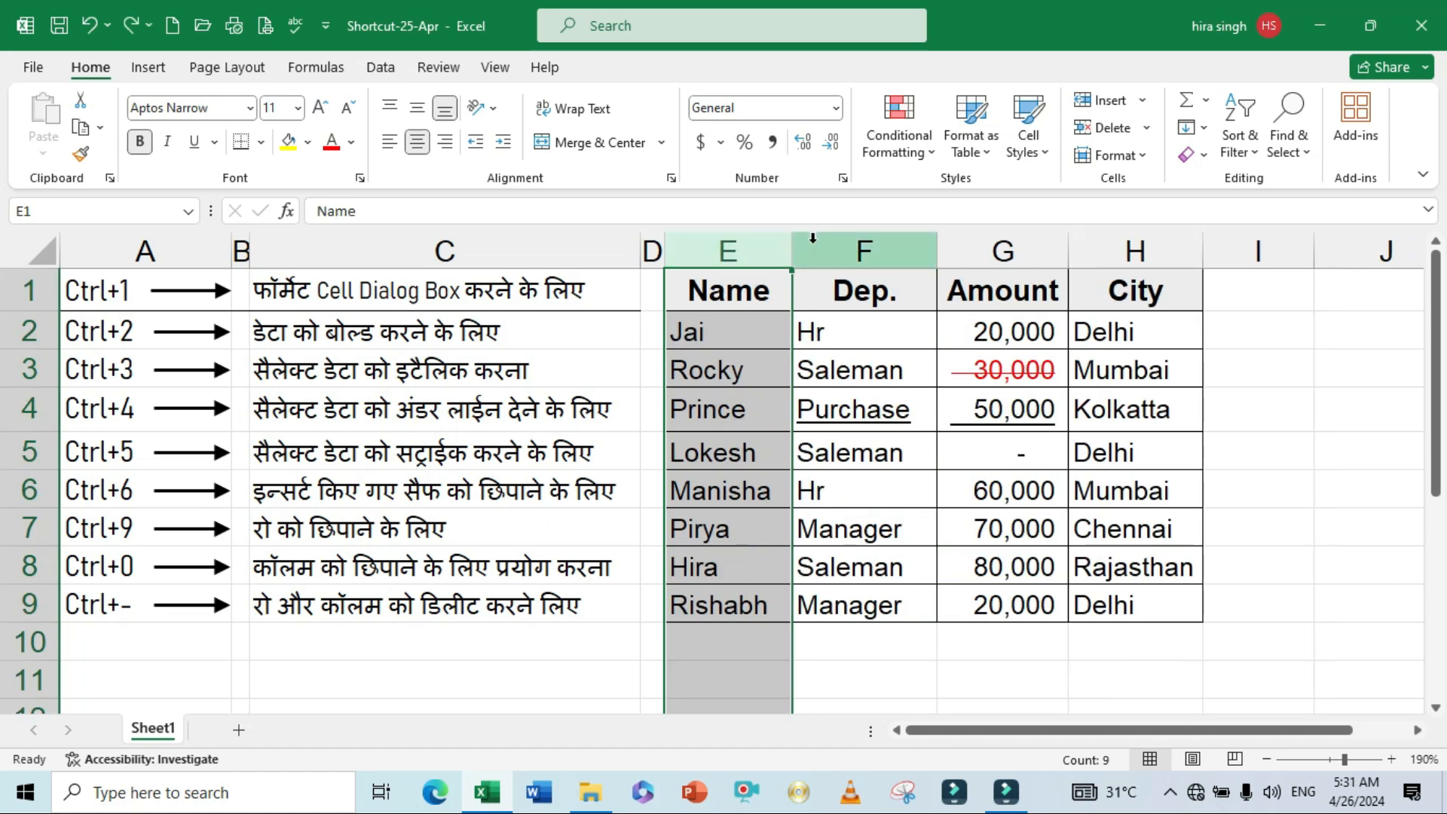
- Hide the Dep. and Amount columns, F and G
{"action": "left_click_drag", "start_coordinate": [814, 243], "coordinate": [974, 259]}
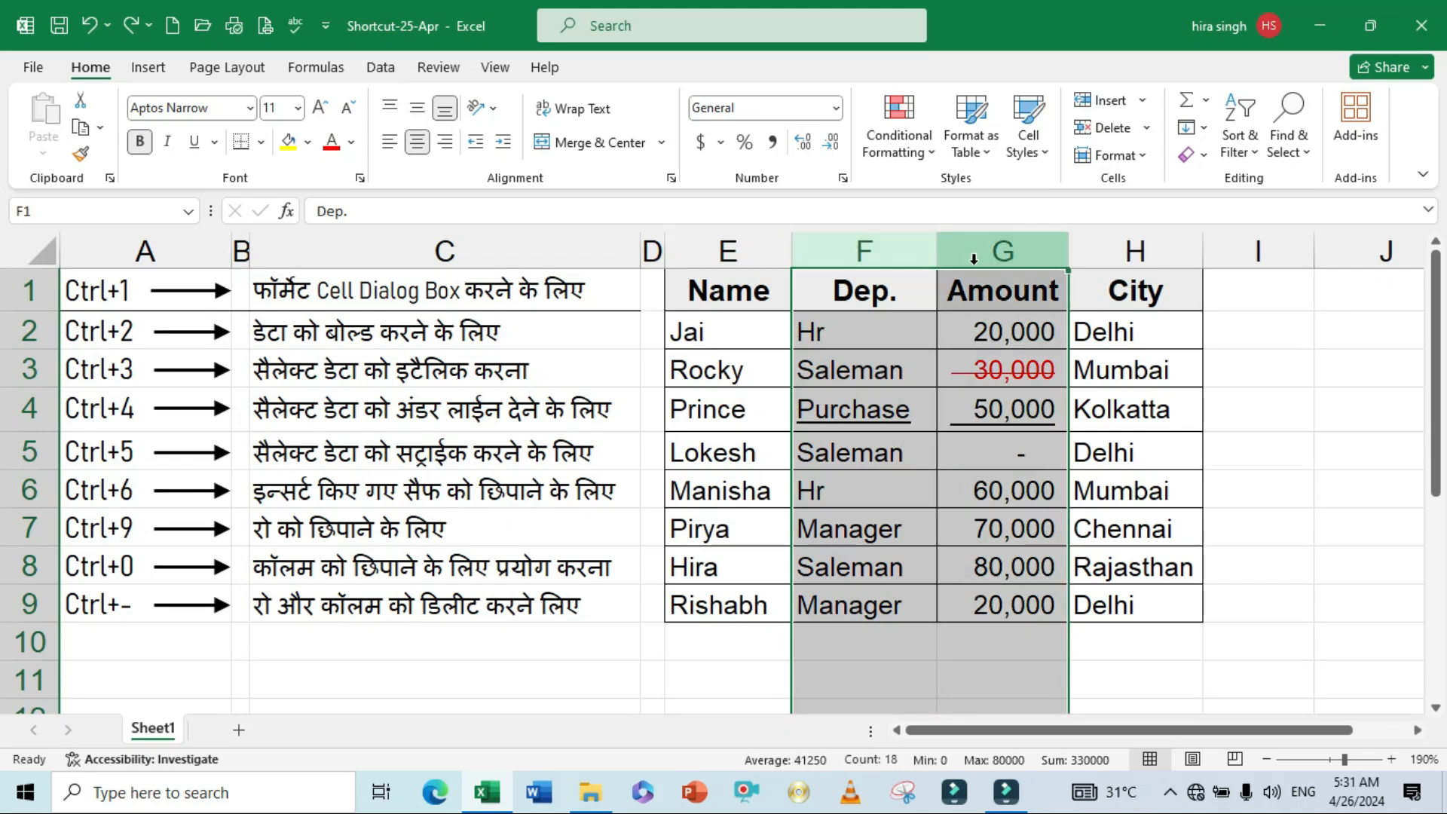
{"action": "key", "text": "ctrl+0"}
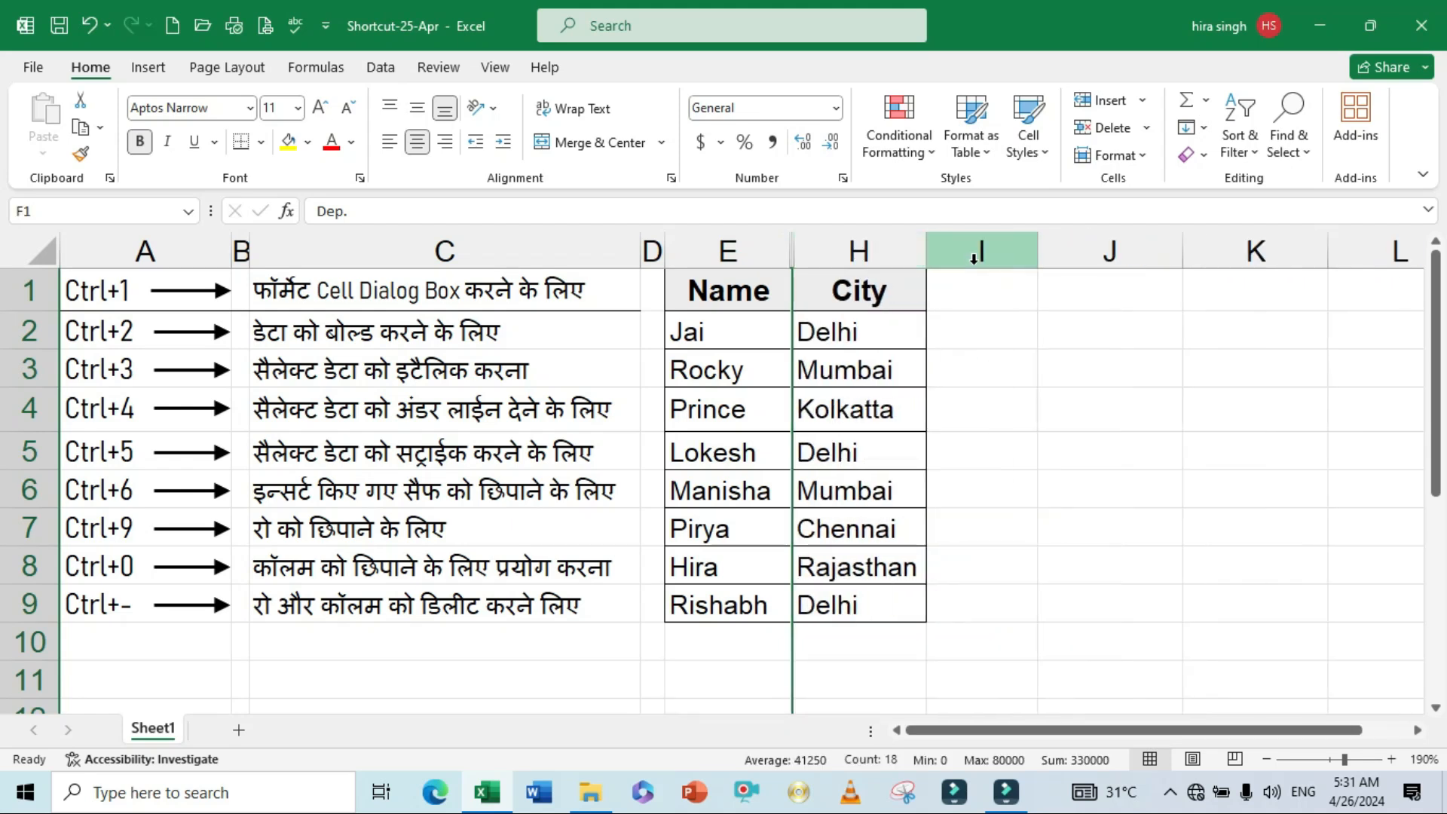
{"action": "left_click", "coordinate": [984, 339]}
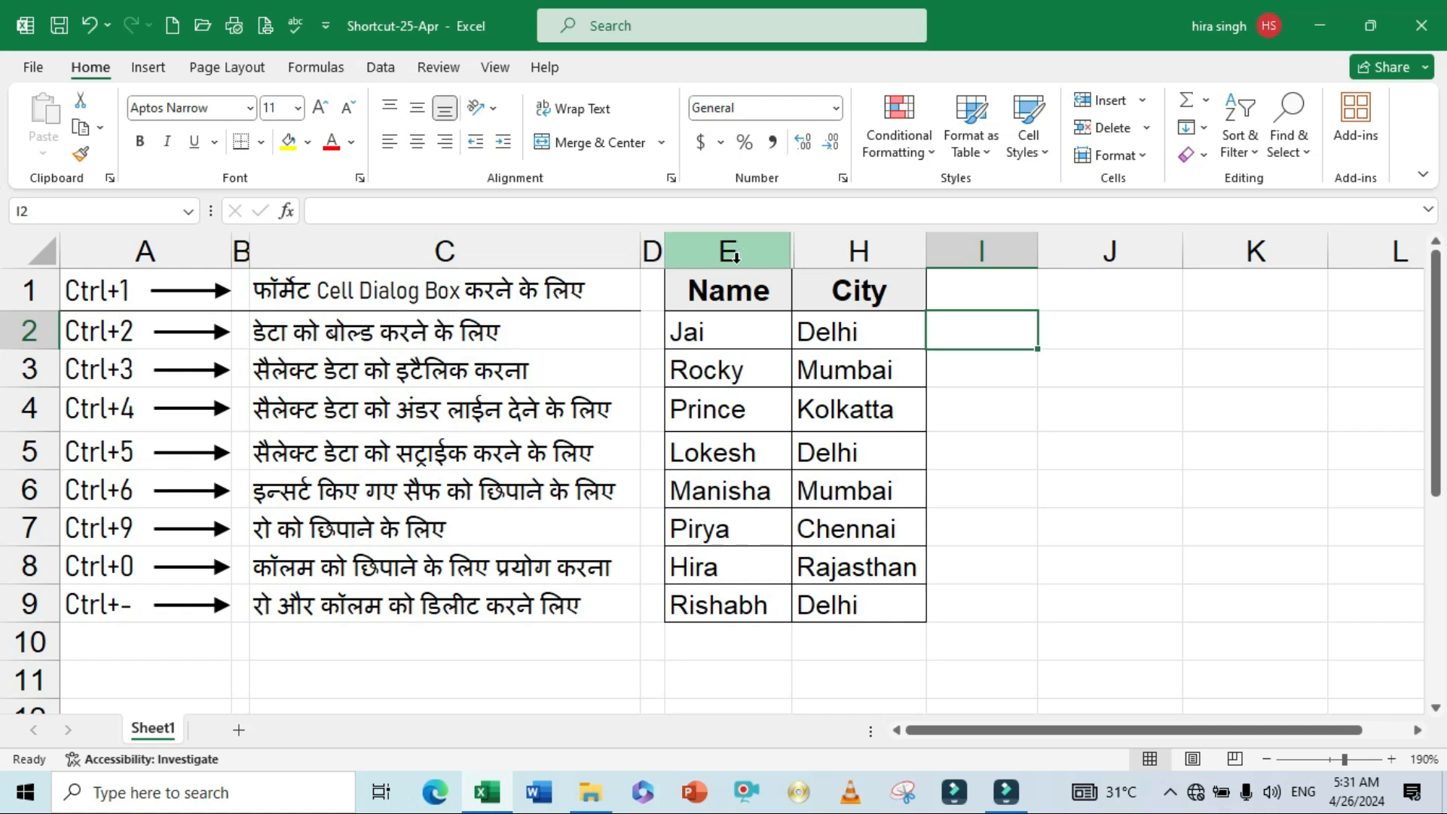
- Unhide columns F and G with the whole sheet selected, then clear the selection
{"action": "left_click", "coordinate": [47, 253]}
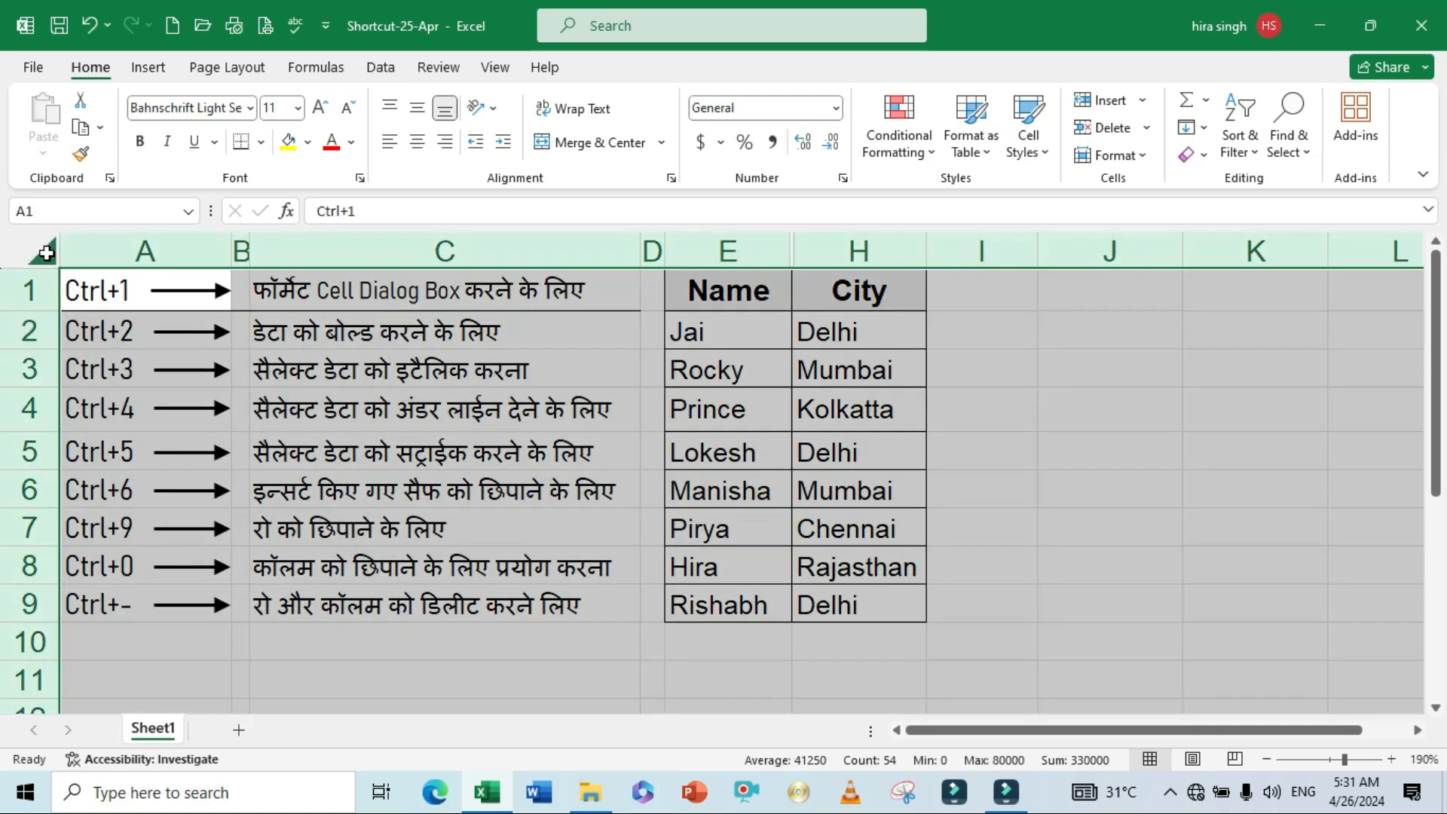
{"action": "right_click", "coordinate": [707, 244]}
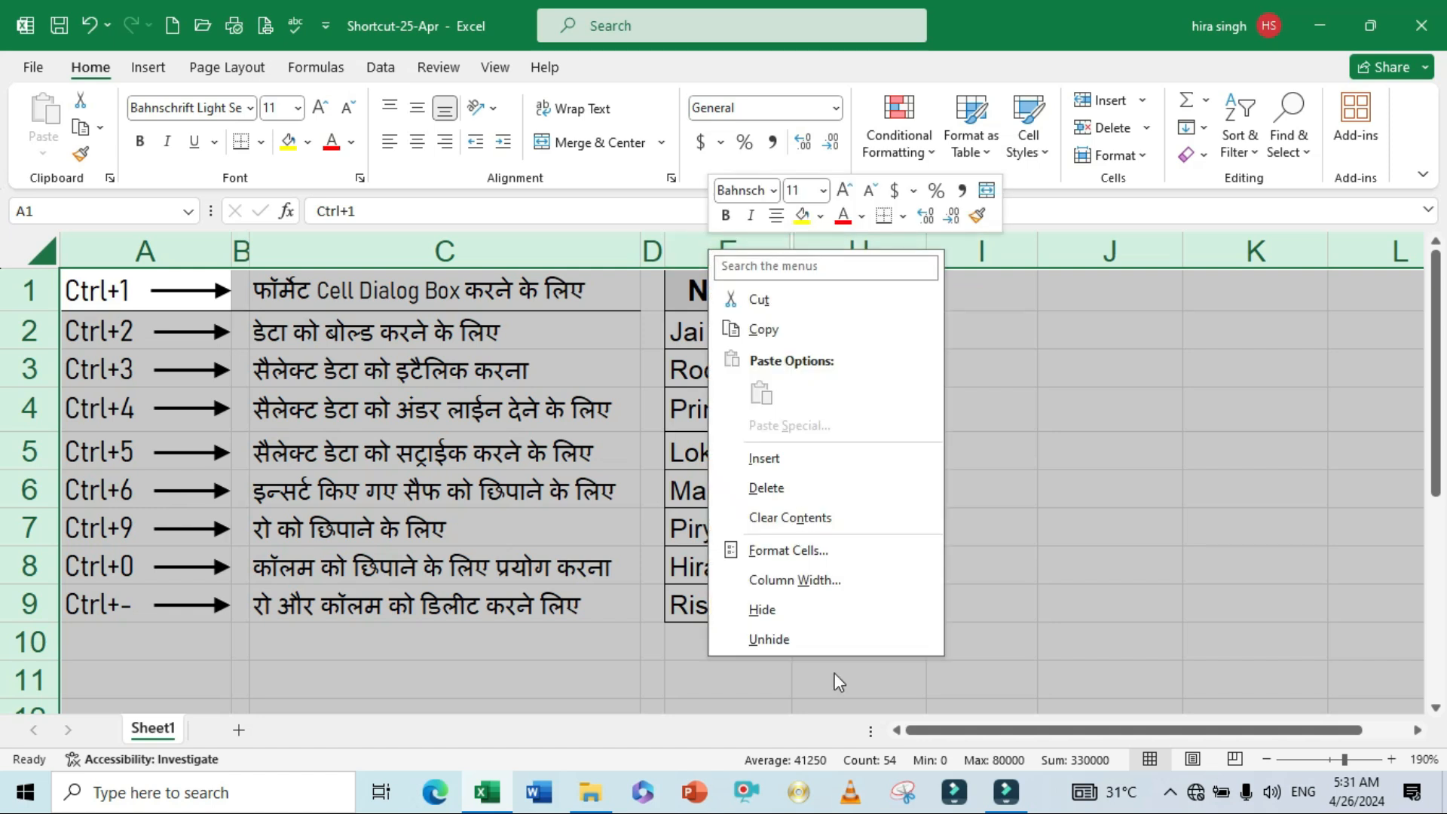
{"action": "left_click", "coordinate": [767, 639]}
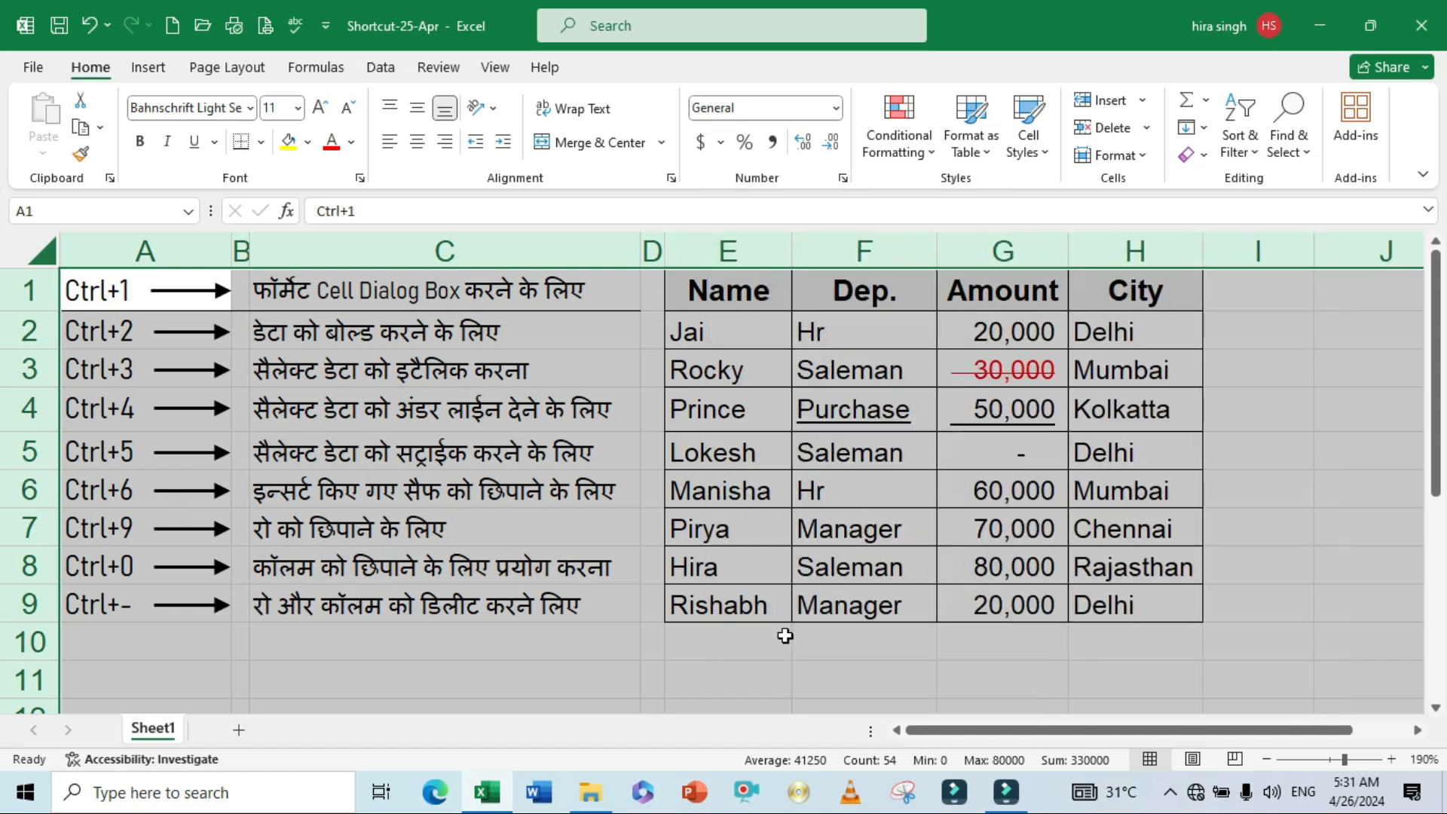
{"action": "left_click", "coordinate": [1303, 486]}
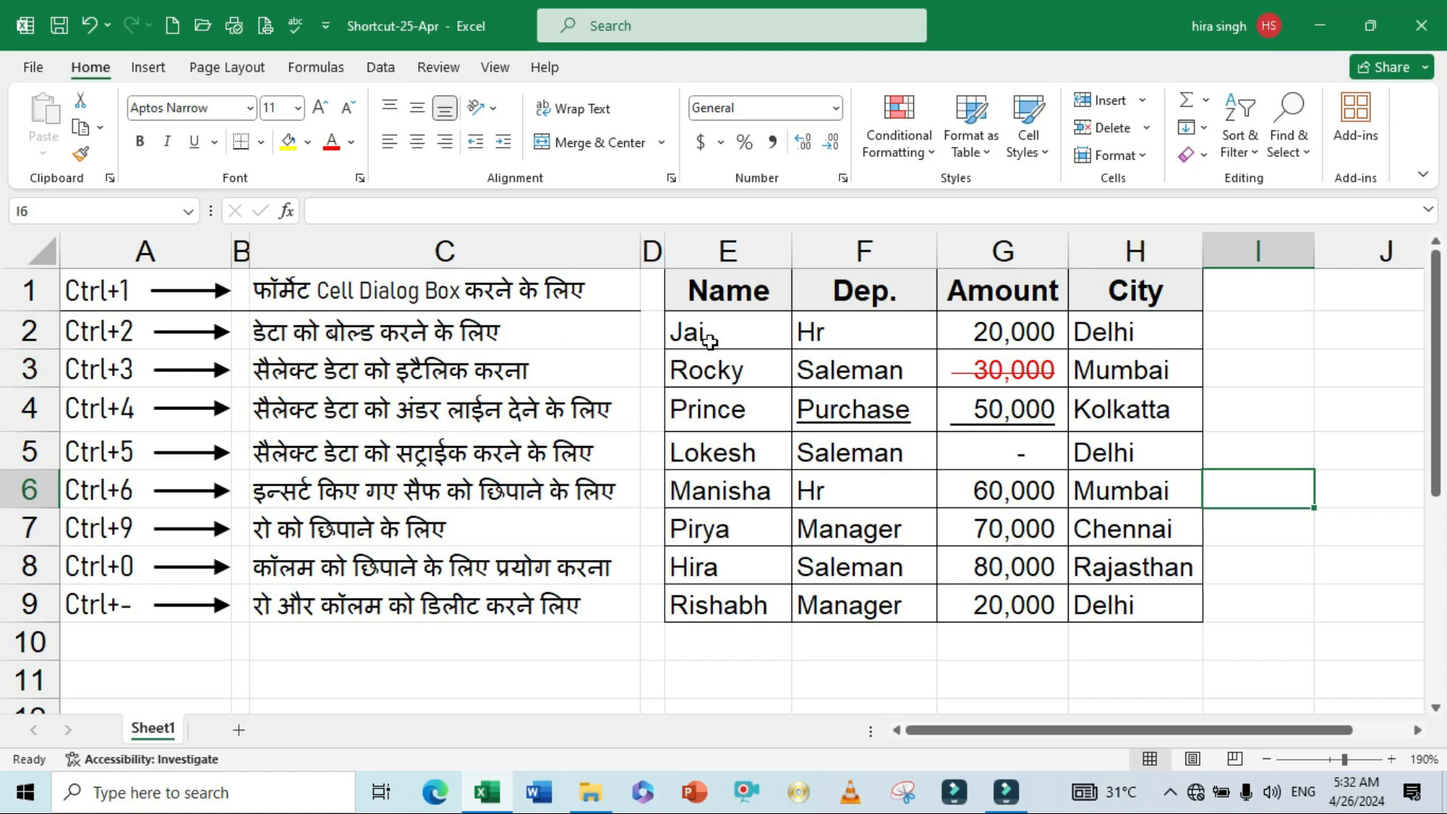
- Delete the Dep. column F and undo the deletion
{"action": "left_click", "coordinate": [863, 241]}
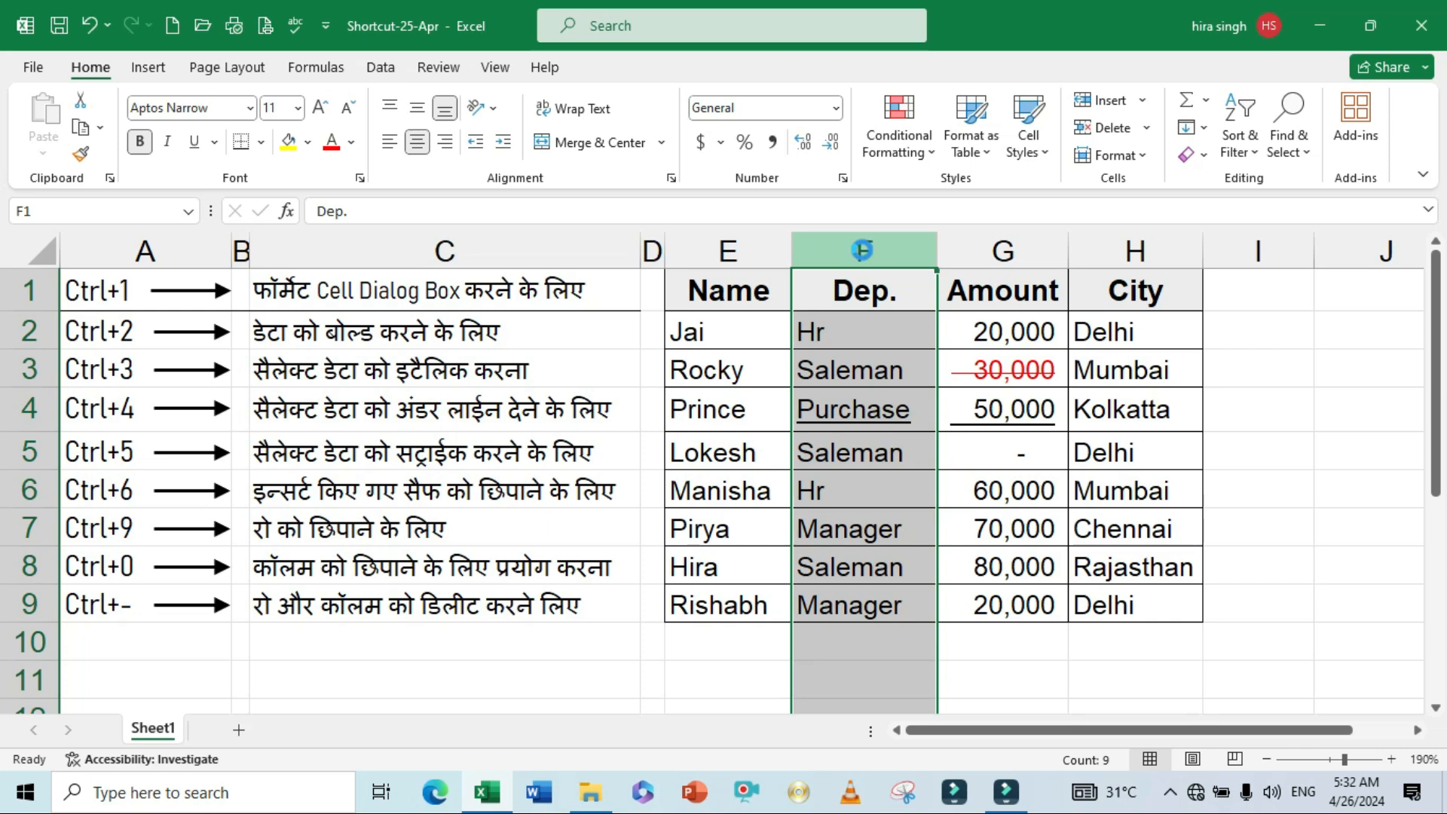
{"action": "key", "text": "ctrl+minus"}
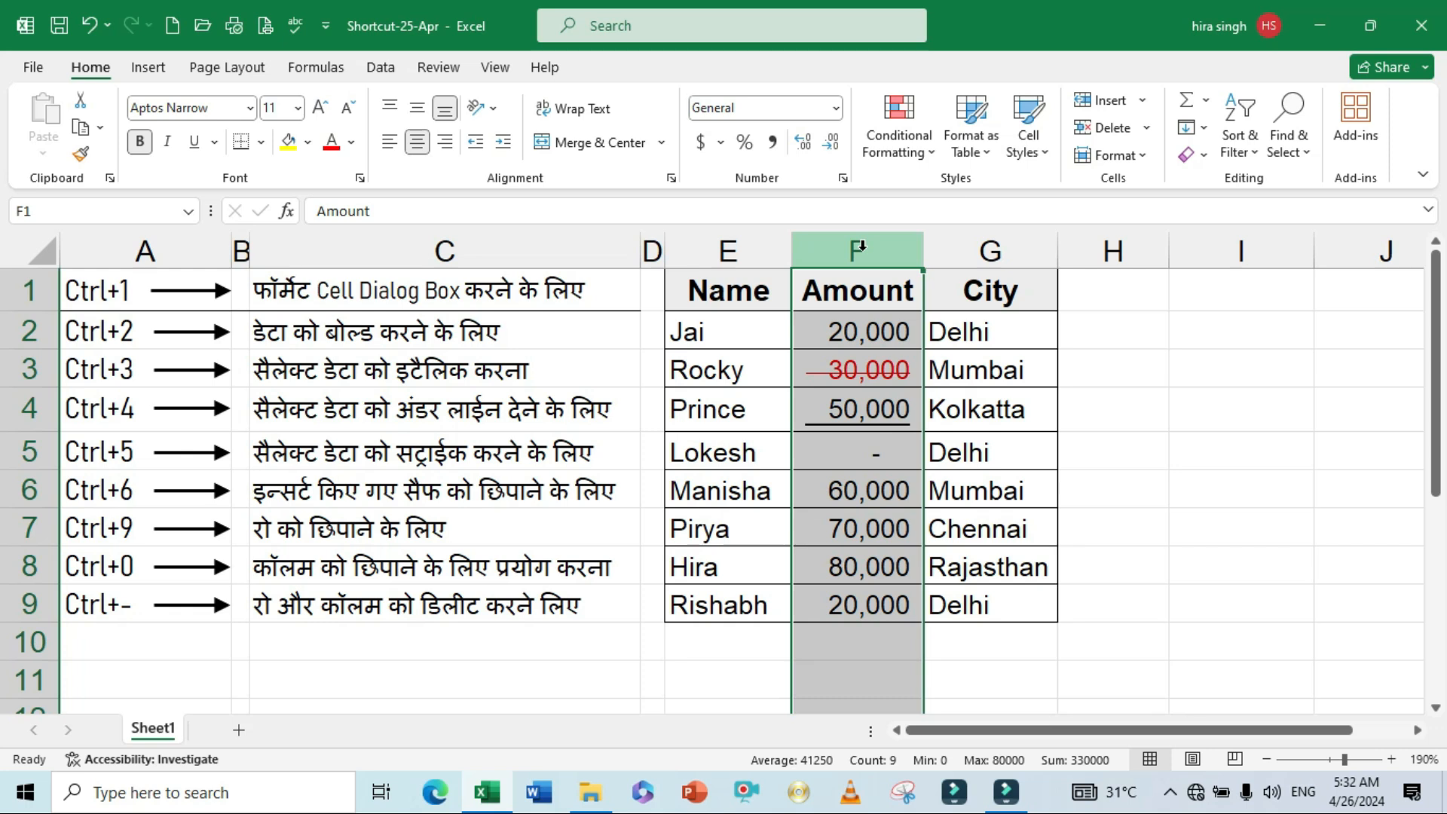
{"action": "key", "text": "ctrl+z"}
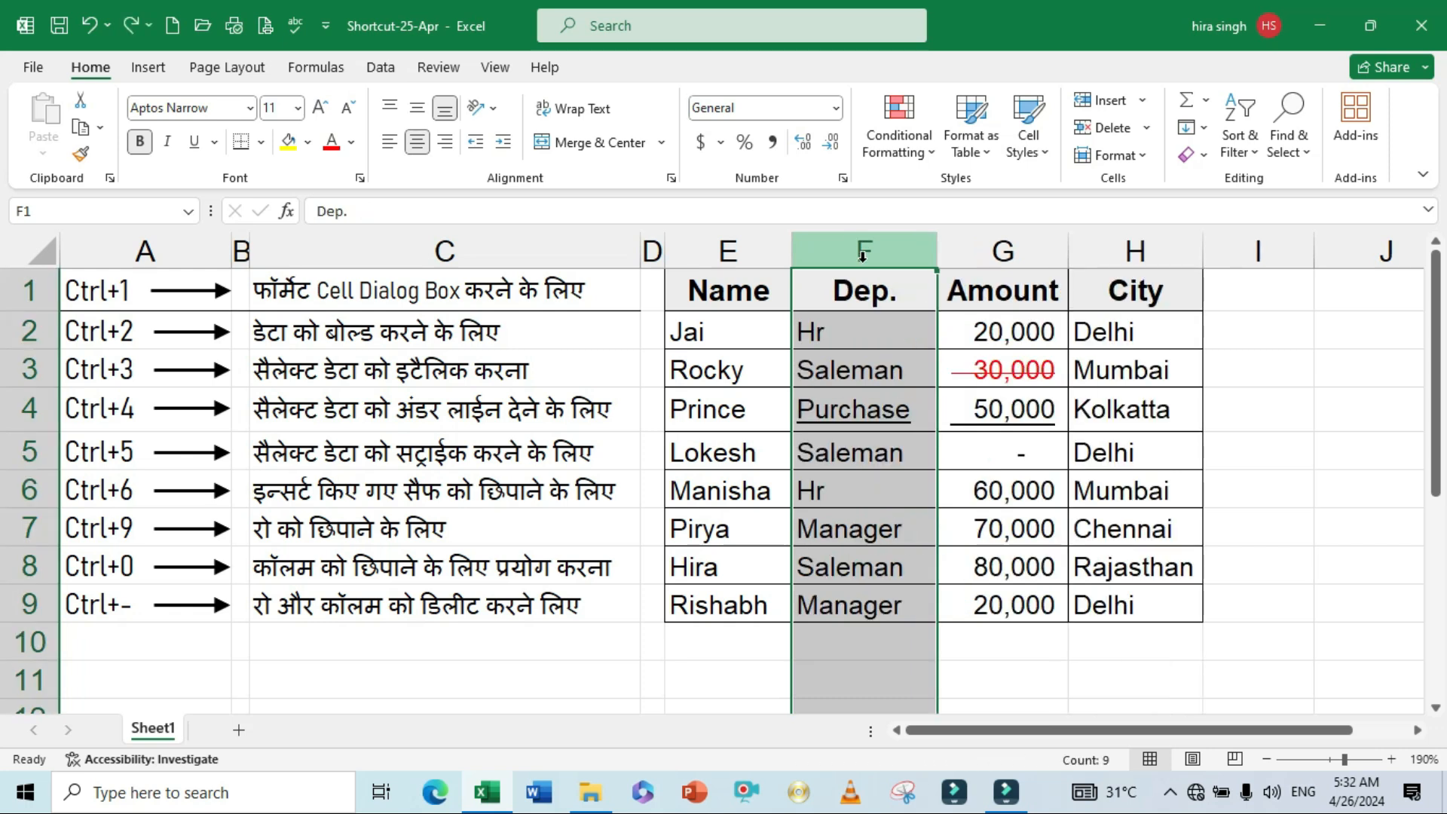
{"action": "left_click", "coordinate": [569, 515]}
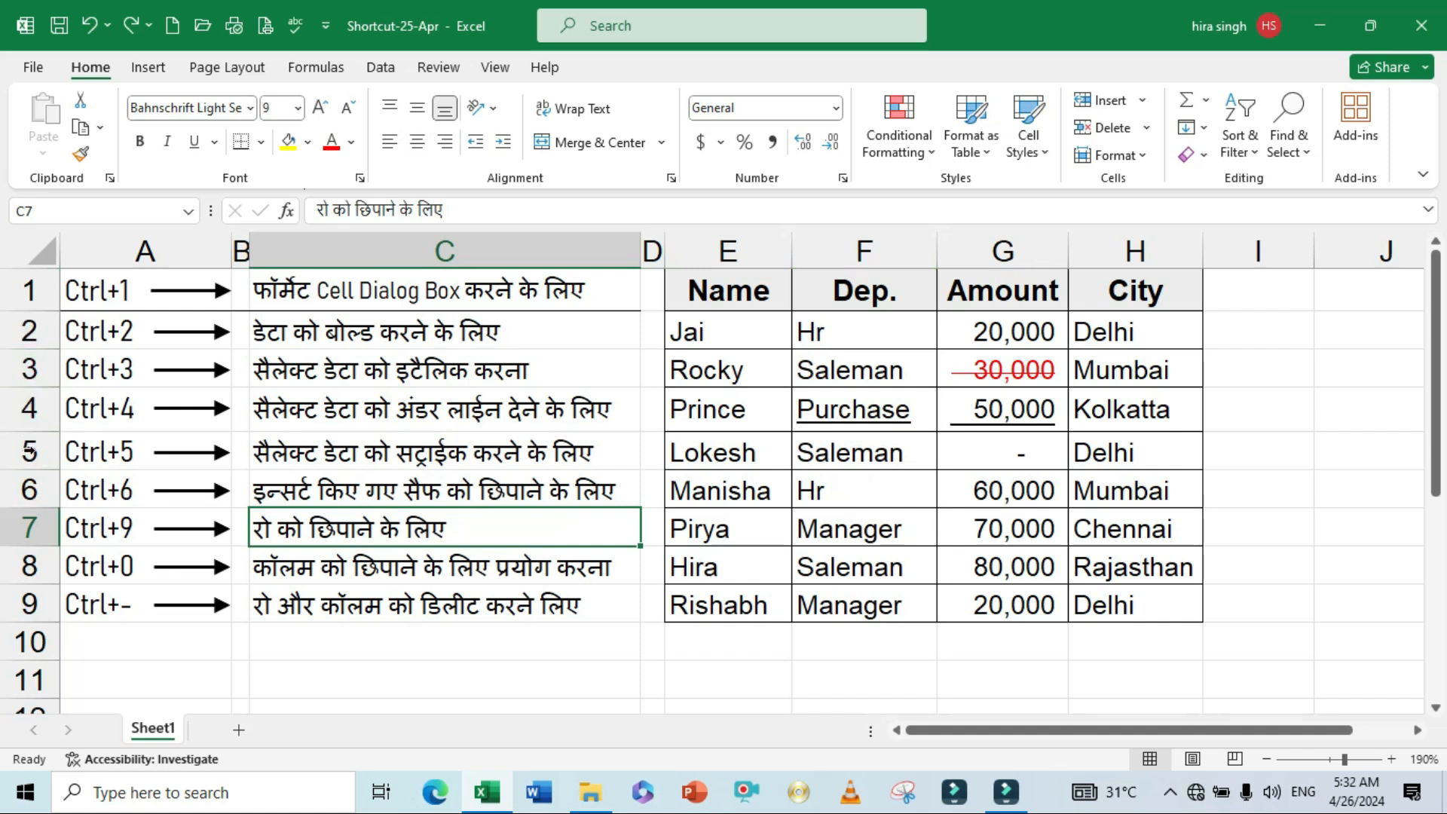
- Delete rows 6 and 7 of the sheet and undo the deletion
{"action": "left_click_drag", "start_coordinate": [30, 491], "coordinate": [30, 527]}
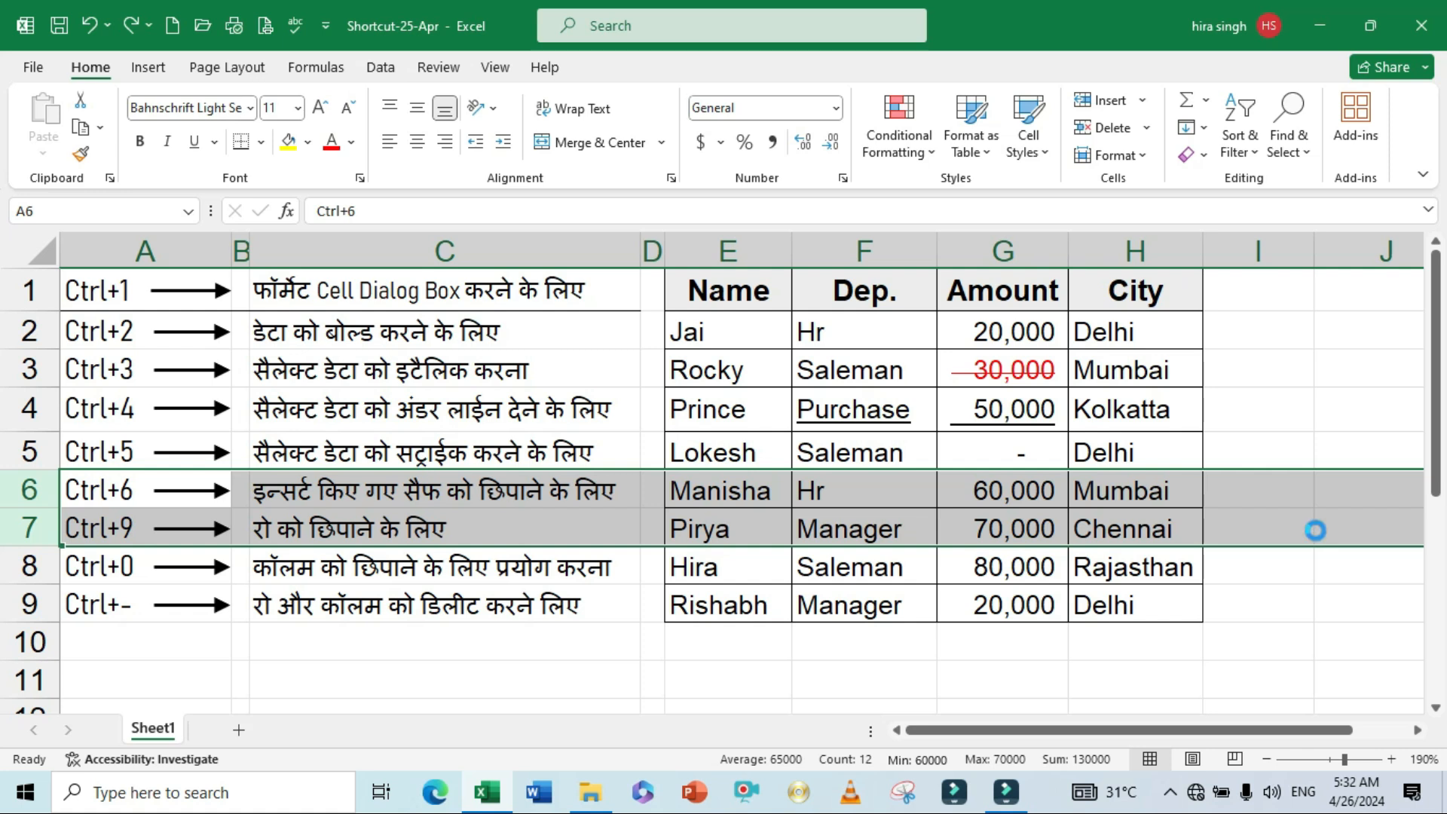
{"action": "key", "text": "ctrl+minus"}
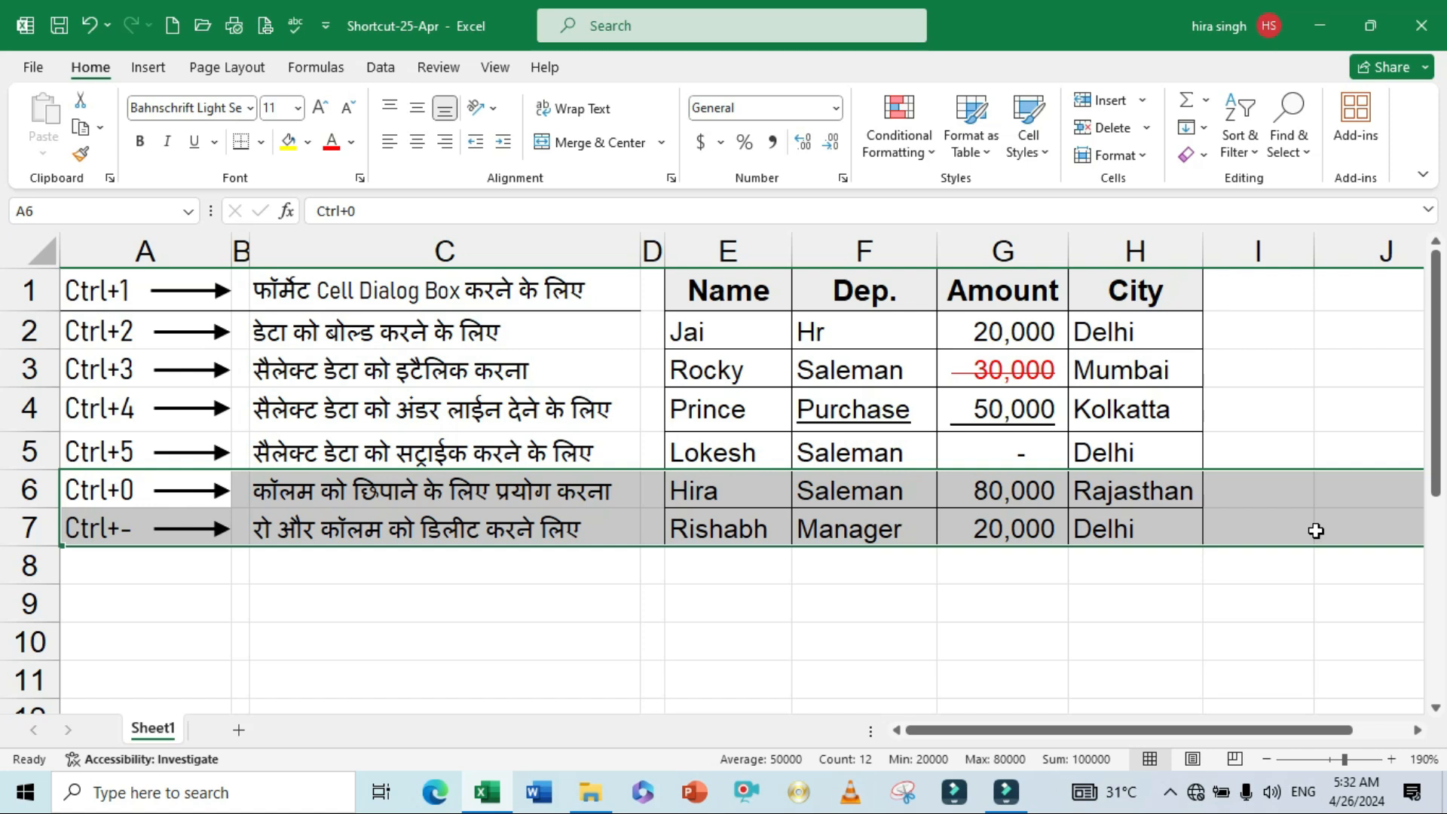
{"action": "key", "text": "ctrl+shift+9"}
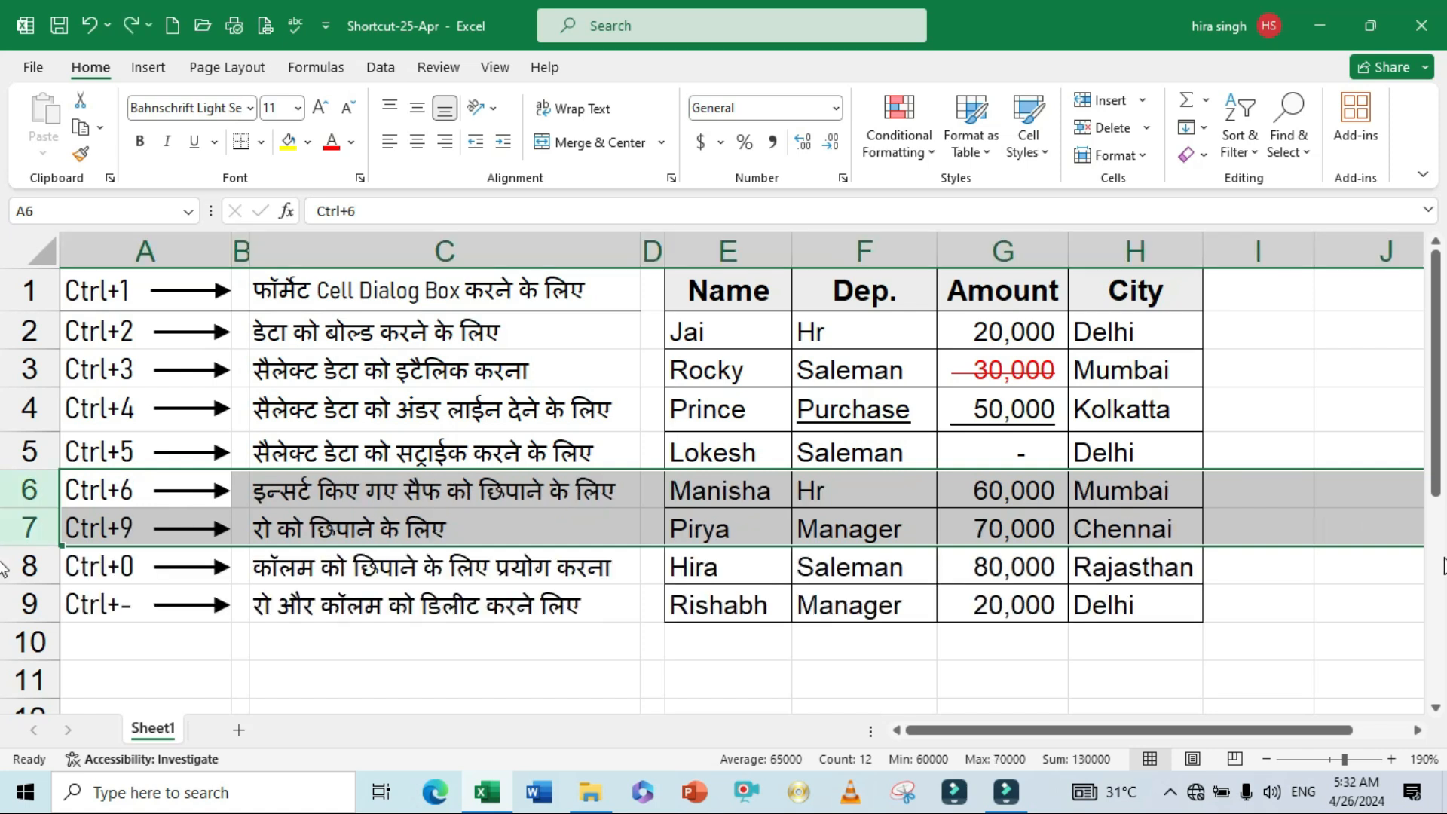
{"action": "left_click", "coordinate": [705, 664]}
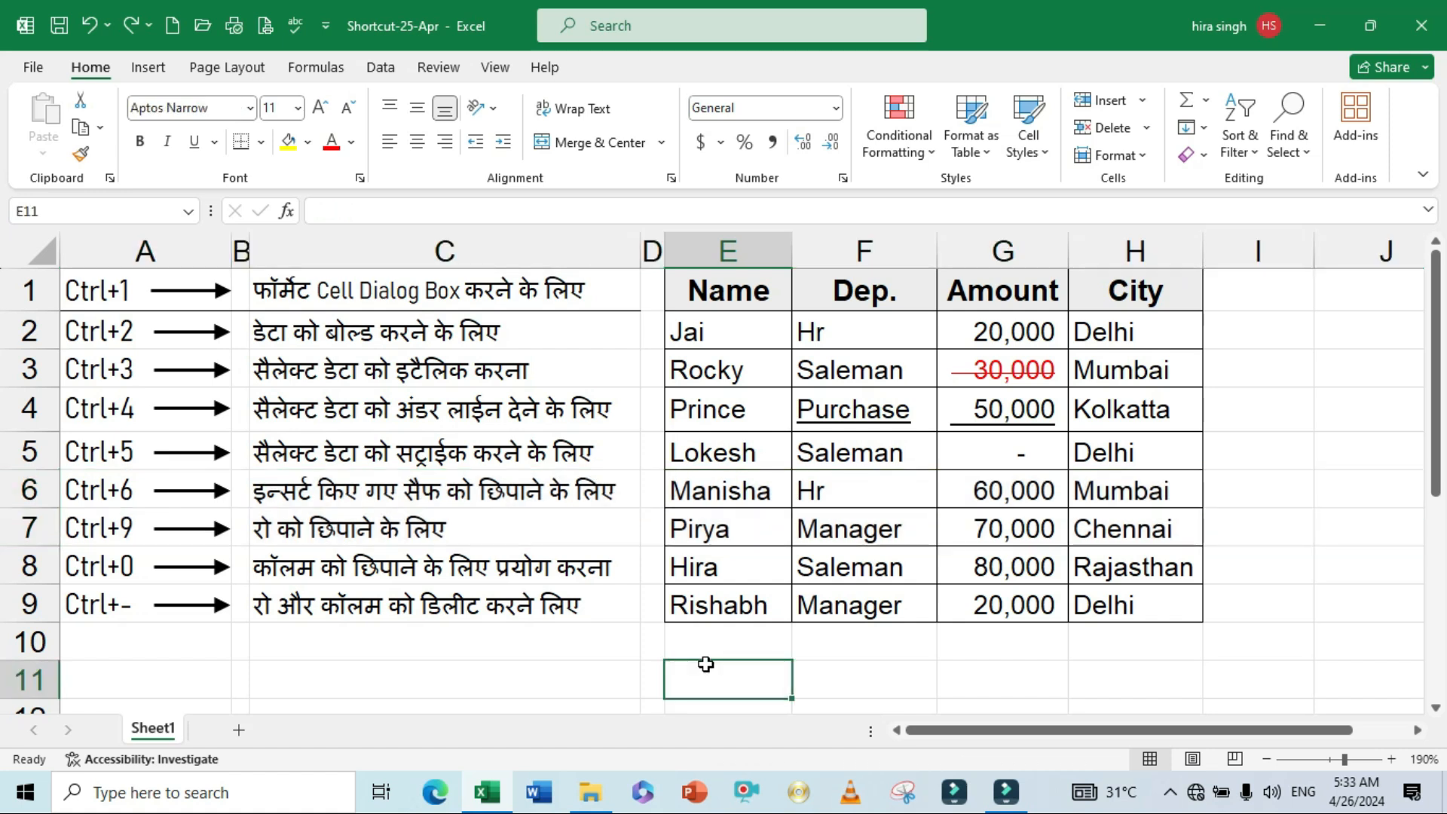